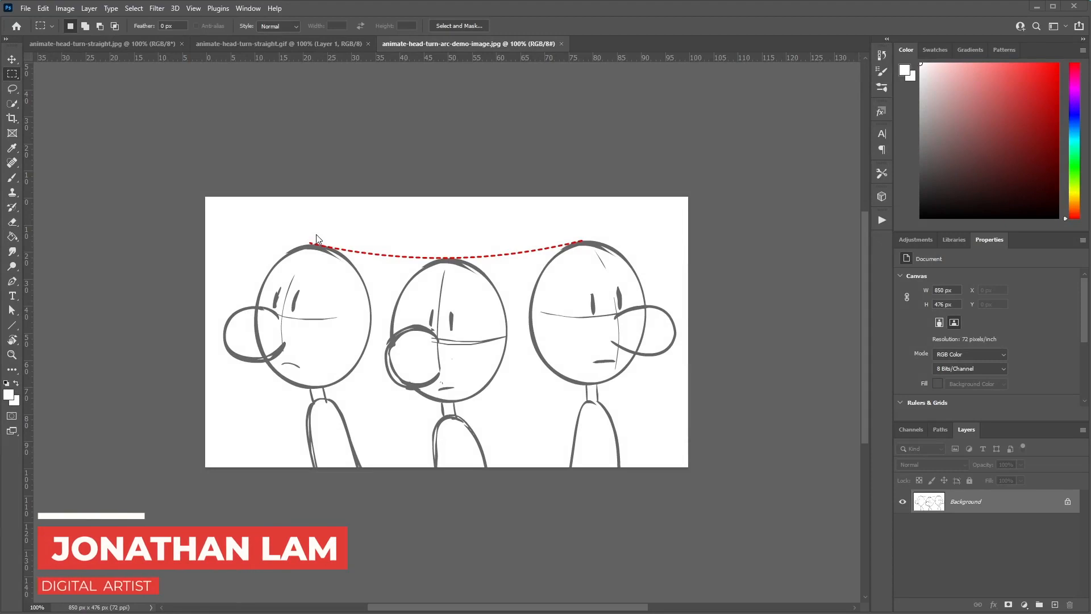
pyautogui.moveTo(303, 215)
pyautogui.mouseDown()
pyautogui.moveTo(283, 216)
pyautogui.moveTo(262, 249)
pyautogui.moveTo(276, 275)
pyautogui.moveTo(330, 259)
pyautogui.mouseUp()
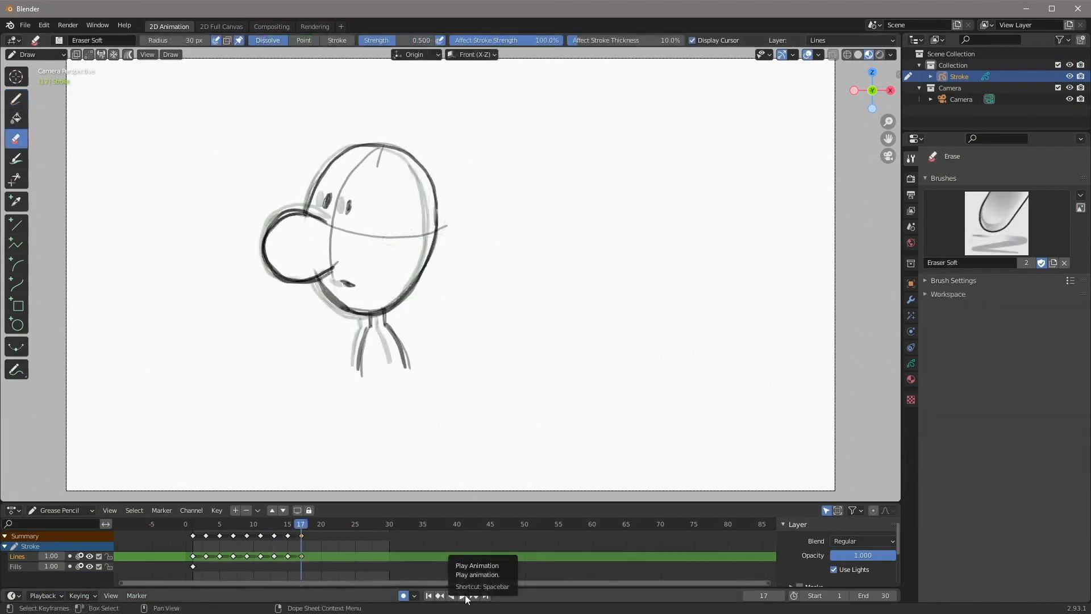
pyautogui.click(464, 595)
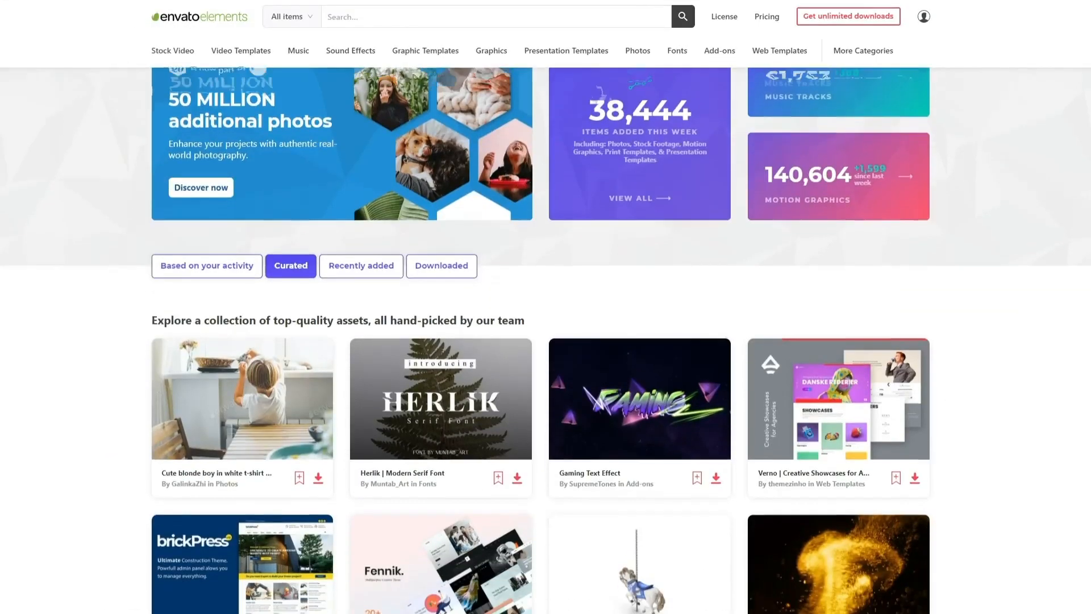
pyautogui.scroll(-8, 545, 341)
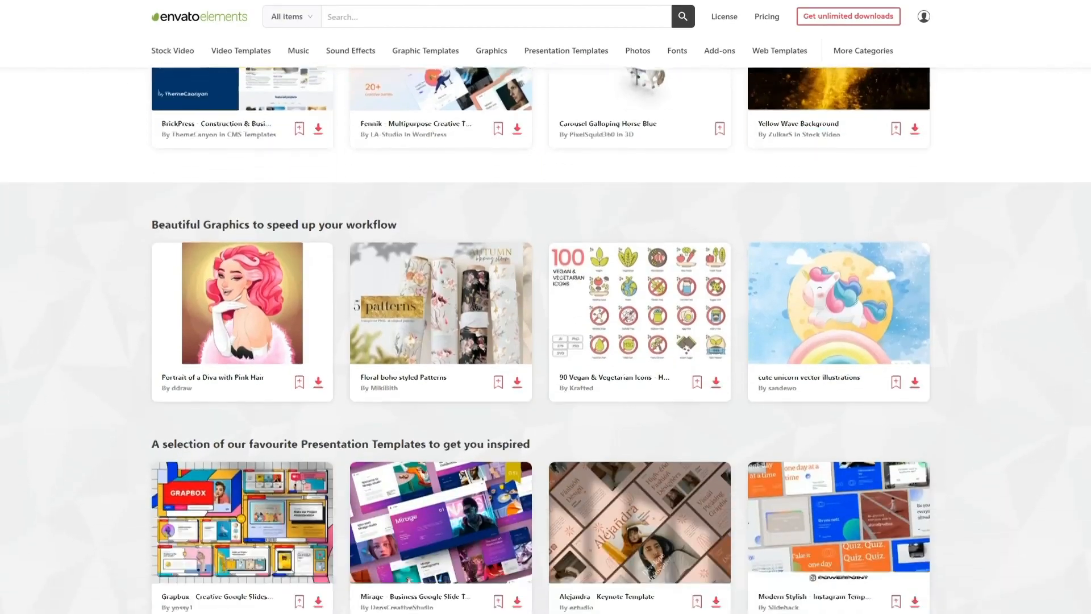
pyautogui.scroll(-5, 545, 341)
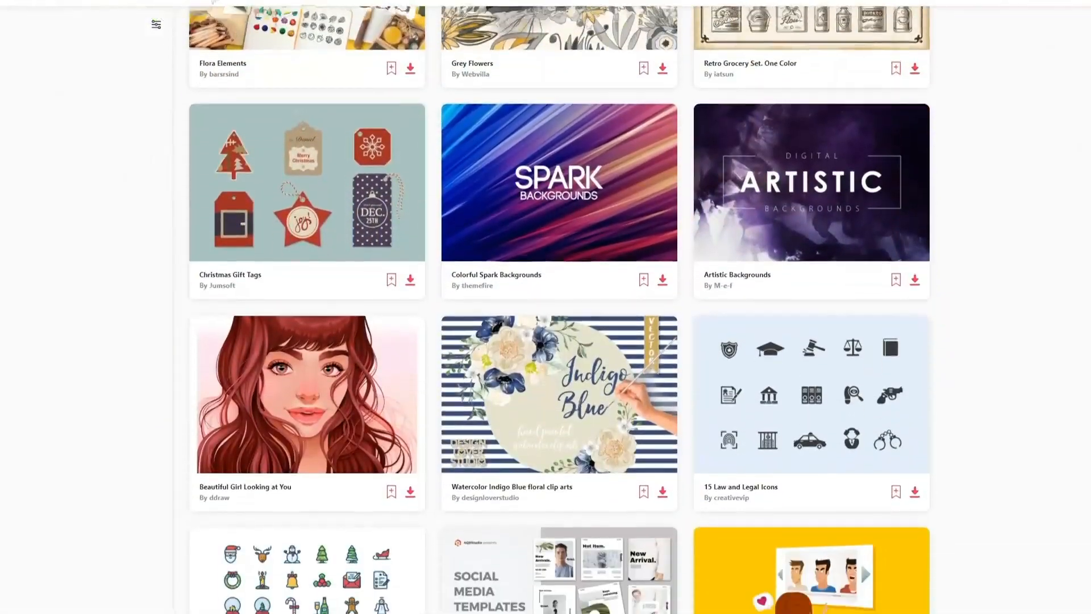
pyautogui.scroll(-10, 545, 341)
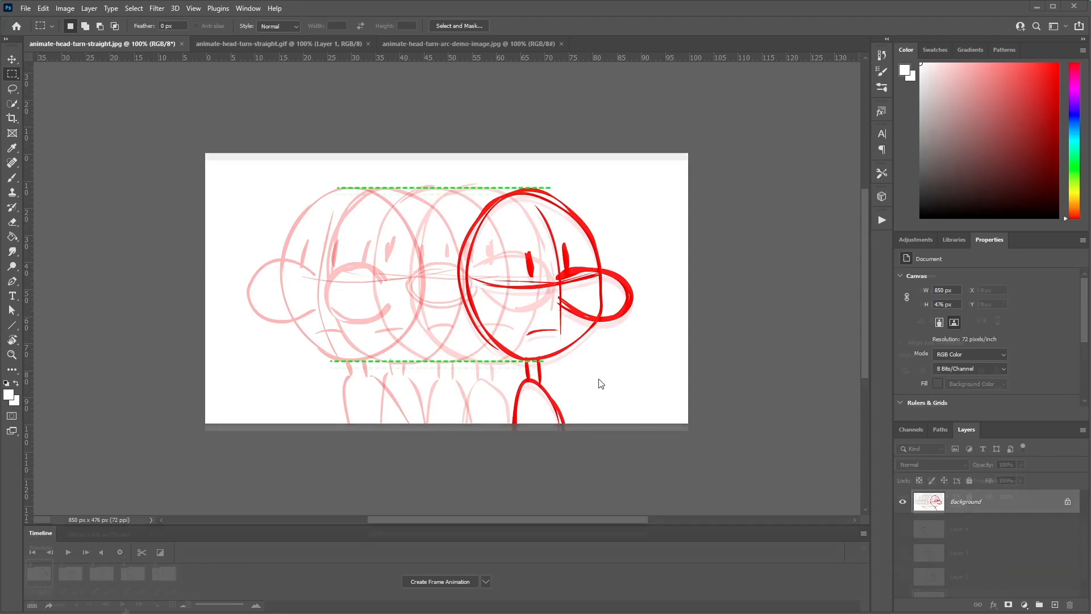
# Step: Switch to the animate-head-turn-straight.gif document and play its frame animation
pyautogui.hotkey('ctrl', 'Tab')
pyautogui.click(123, 604)
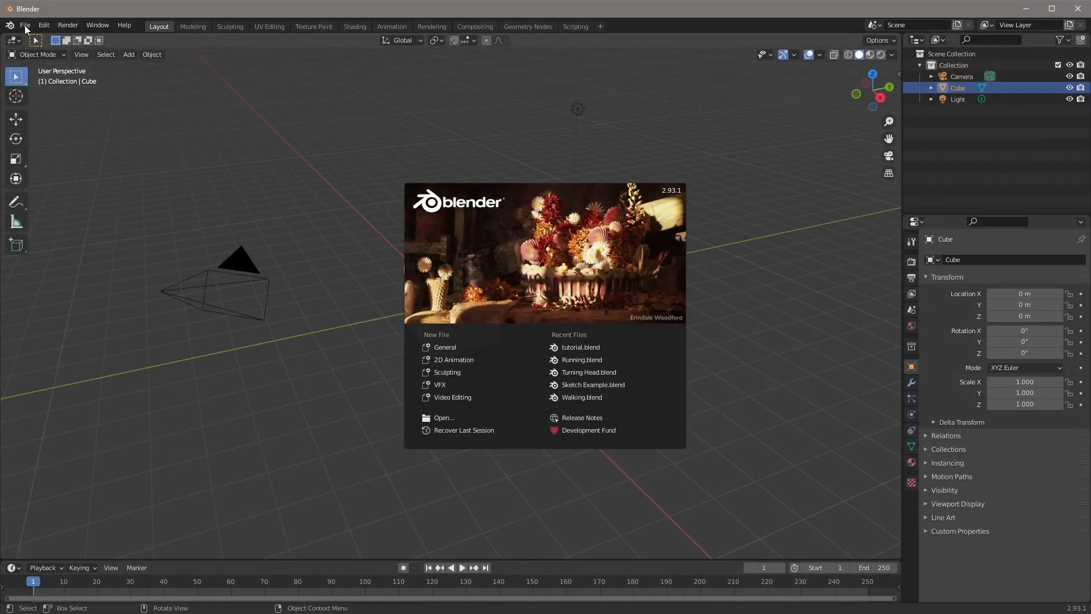
# Step: Dismiss the splash screen and create a new 2D Animation file
pyautogui.click(25, 30)
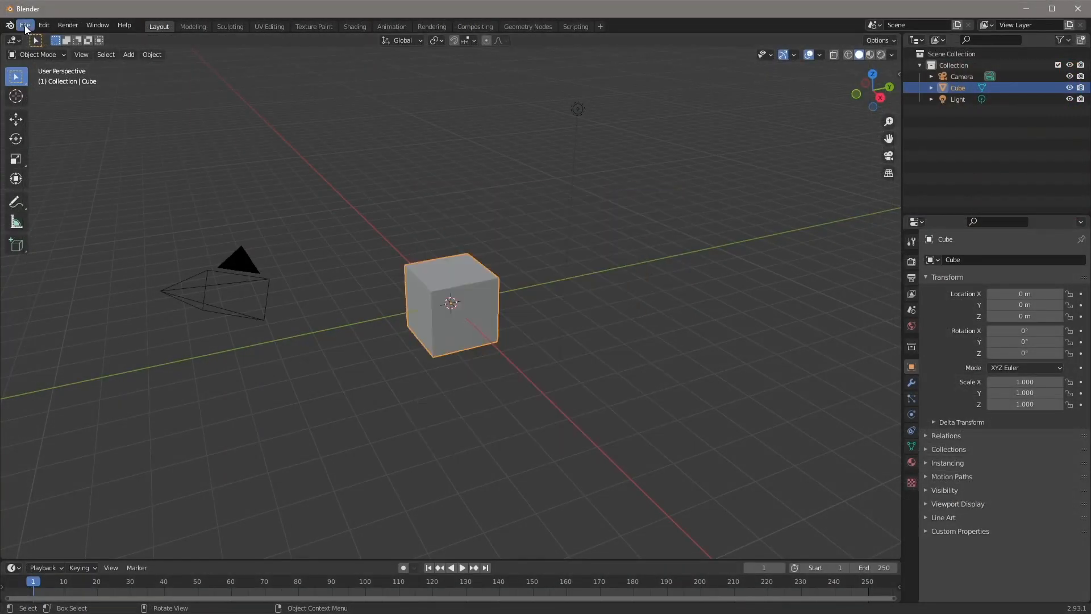
pyautogui.click(25, 29)
pyautogui.moveTo(36, 39)
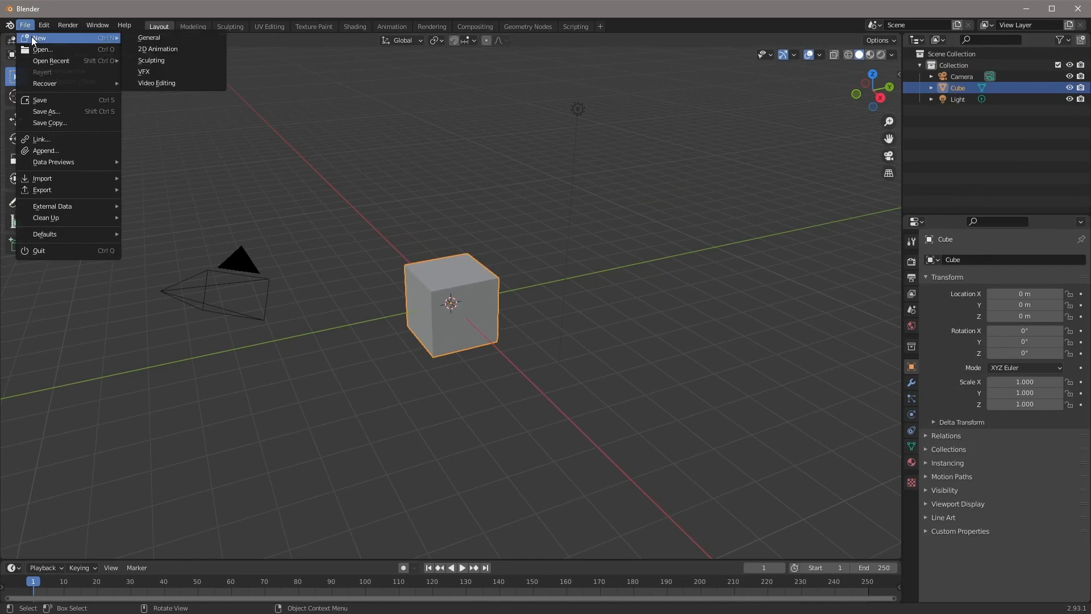
pyautogui.click(162, 50)
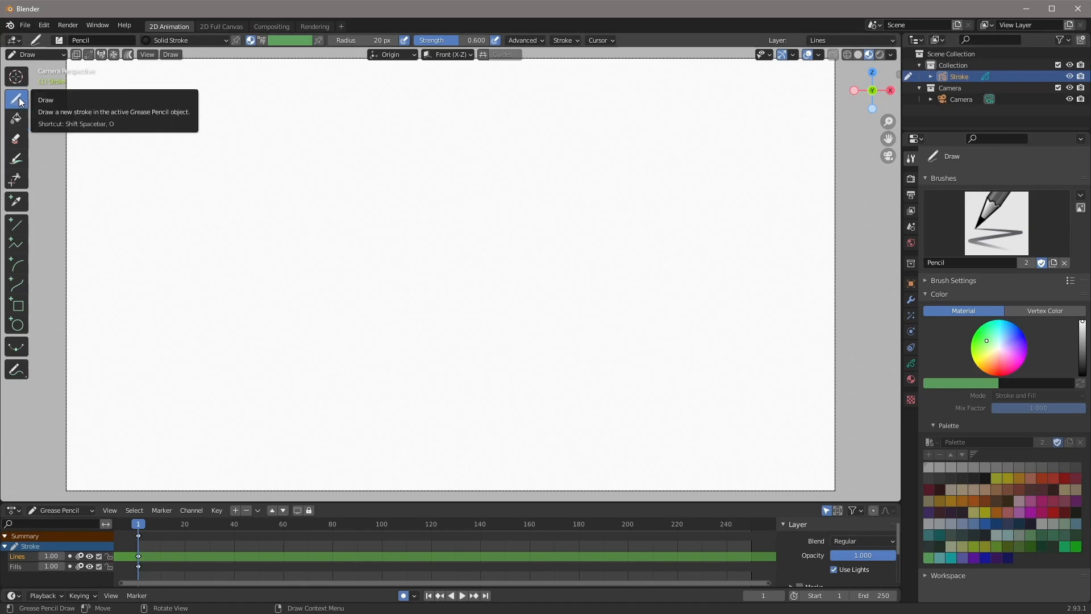
# Step: Choose a pencil brush and set its stroke post-processing to Smooth 2.0, 3 iterations and 3 subdivision steps
pyautogui.click(58, 41)
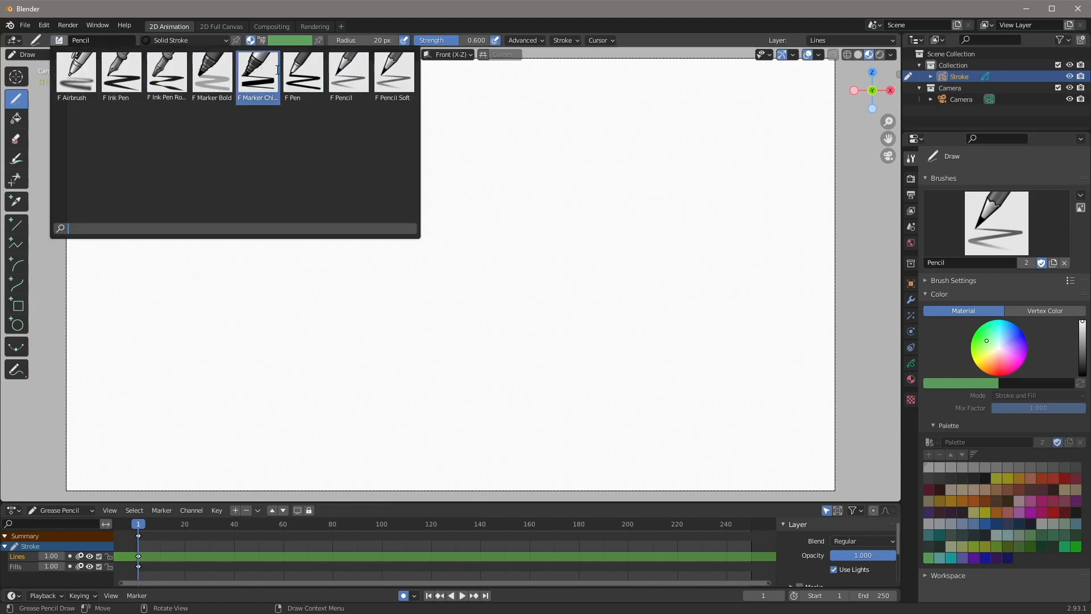
pyautogui.click(348, 76)
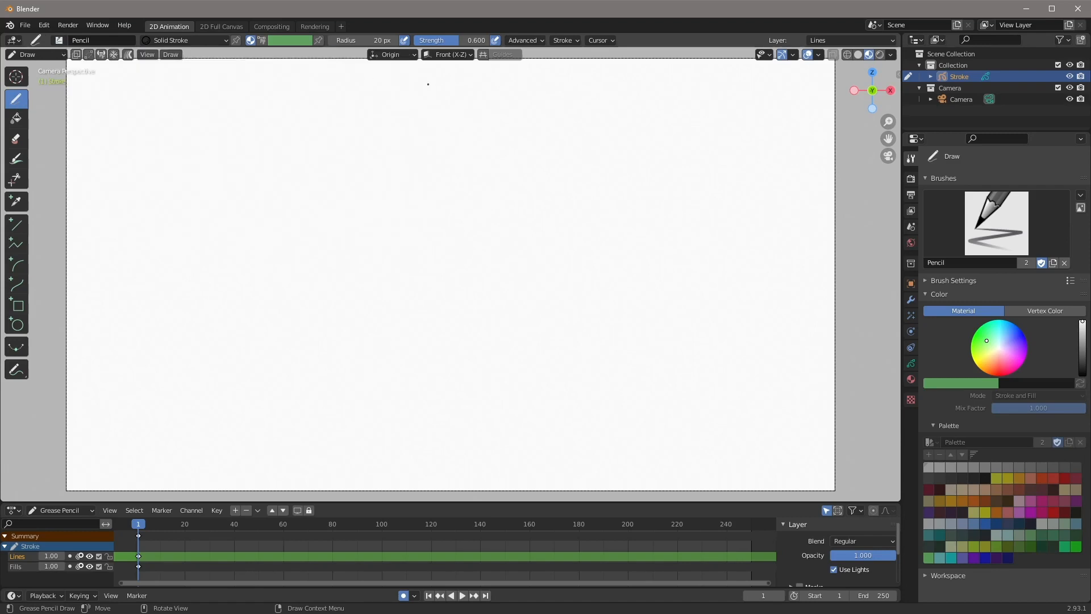
pyautogui.click(570, 42)
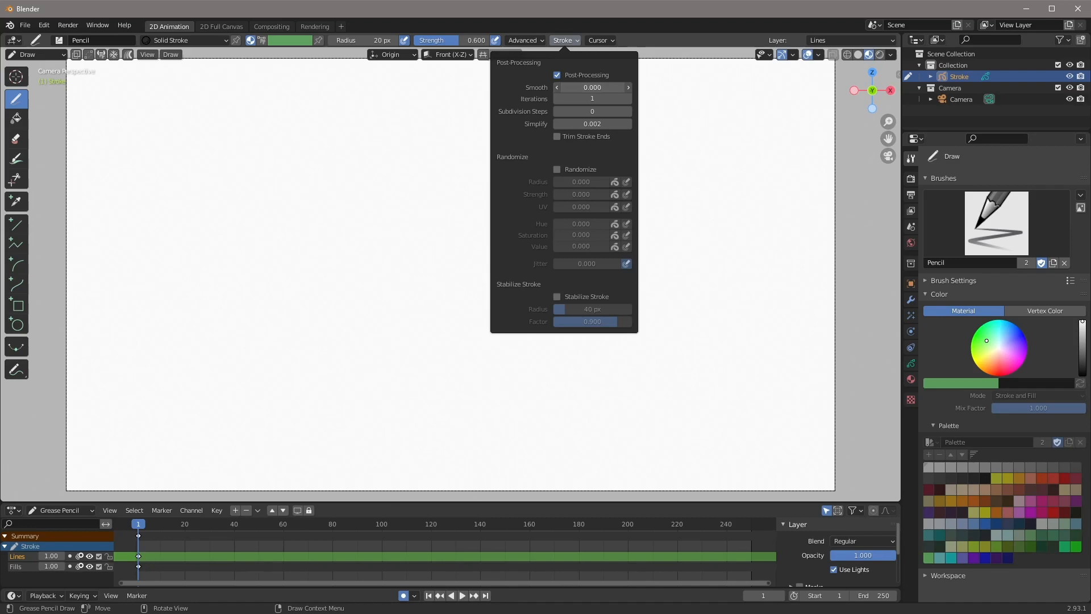
pyautogui.moveTo(572, 99); pyautogui.dragTo(602, 108)
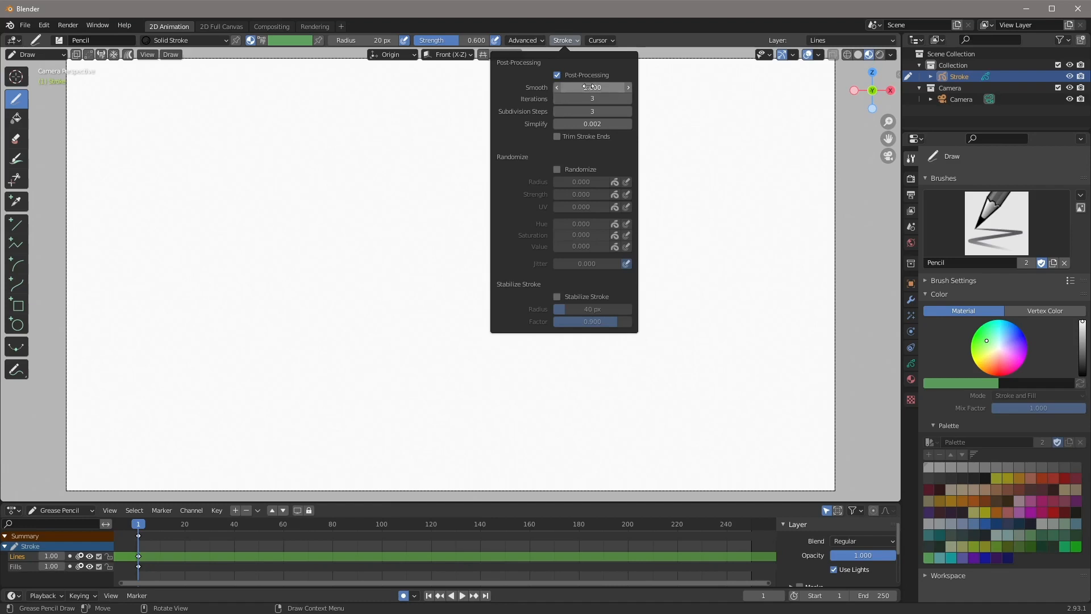
pyautogui.click(608, 89)
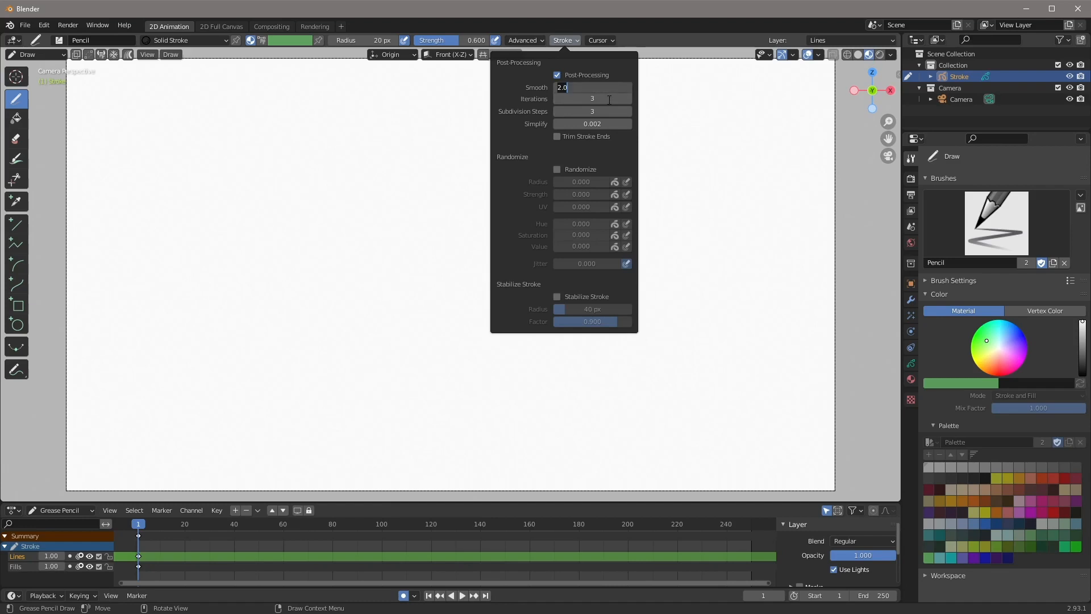
pyautogui.press('Return')
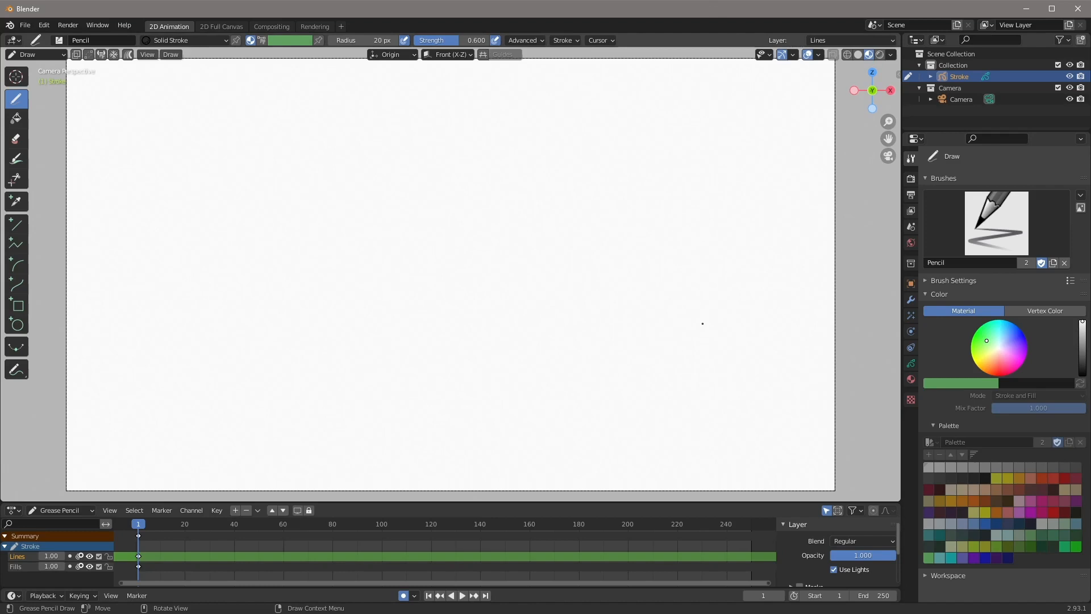
# Step: Set the pencil brush's strength to 1.000 and its radius to 40 px
pyautogui.moveTo(546, 546); pyautogui.dragTo(549, 546, button='middle')
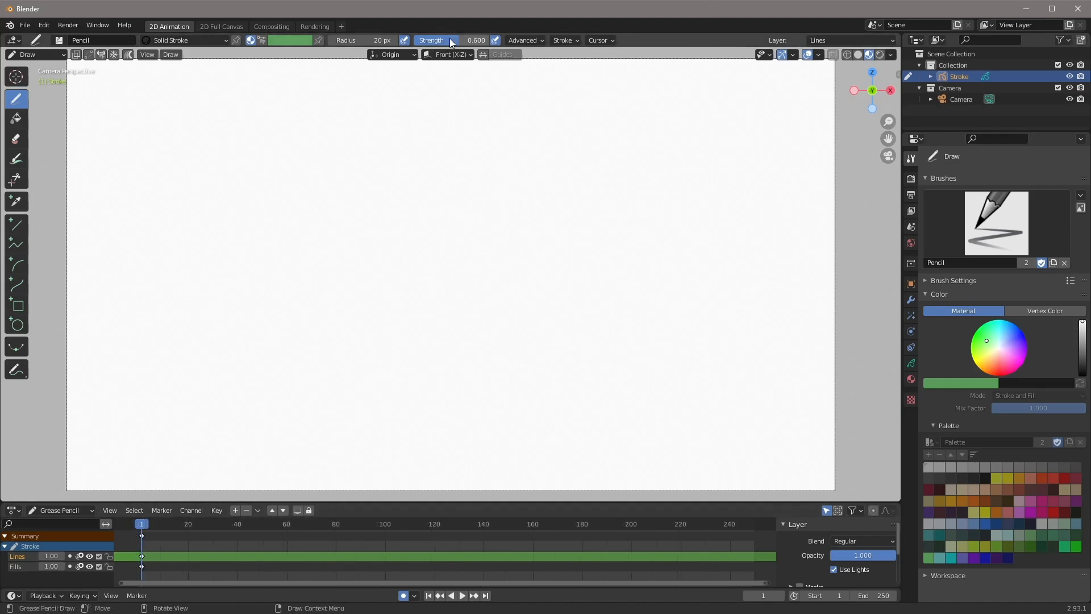
pyautogui.moveTo(460, 40); pyautogui.dragTo(527, 43)
pyautogui.click(376, 41)
pyautogui.write('40')
pyautogui.press('Return')
# Step: On frame 1, roughly sketch an egg-shaped head facing right with eyes, face guidelines, big round nose, mouth, neck and shoulders
pyautogui.moveTo(554, 212)
pyautogui.mouseDown()
pyautogui.moveTo(555, 202)
pyautogui.moveTo(578, 199)
pyautogui.moveTo(579, 211)
pyautogui.moveTo(546, 139)
pyautogui.moveTo(494, 165)
pyautogui.moveTo(478, 249)
pyautogui.moveTo(518, 293)
pyautogui.moveTo(566, 301)
pyautogui.moveTo(598, 265)
pyautogui.mouseUp()
pyautogui.moveTo(602, 210); pyautogui.dragTo(598, 265)
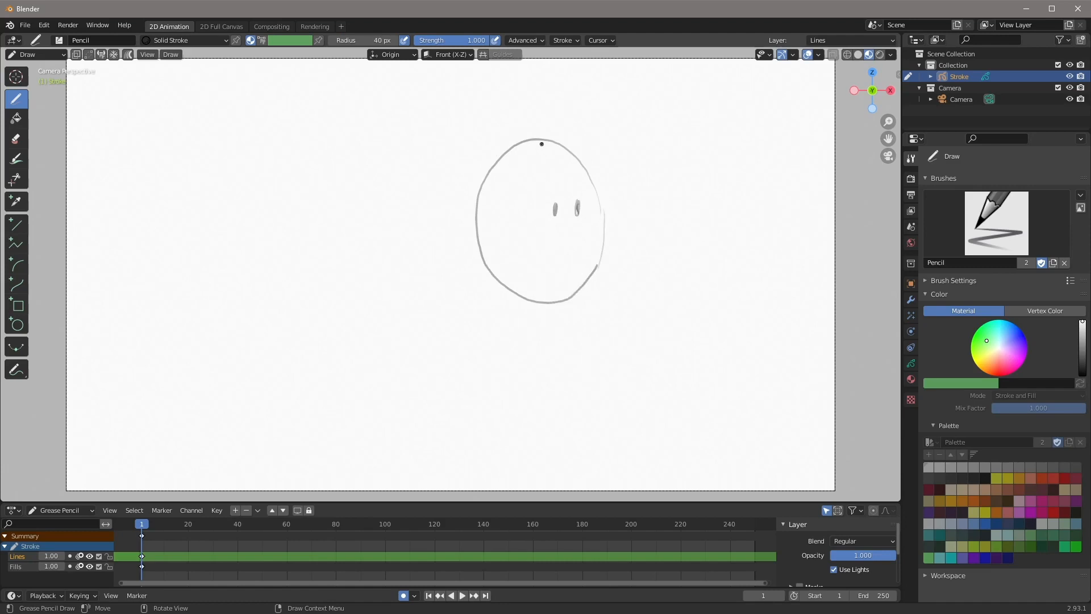
pyautogui.moveTo(546, 144)
pyautogui.mouseDown()
pyautogui.moveTo(566, 183)
pyautogui.moveTo(556, 301)
pyautogui.mouseUp()
pyautogui.moveTo(482, 233)
pyautogui.mouseDown()
pyautogui.moveTo(513, 244)
pyautogui.moveTo(594, 238)
pyautogui.moveTo(613, 218)
pyautogui.moveTo(641, 249)
pyautogui.moveTo(564, 263)
pyautogui.mouseUp()
pyautogui.moveTo(633, 254); pyautogui.dragTo(599, 219)
pyautogui.moveTo(555, 282)
pyautogui.mouseDown()
pyautogui.moveTo(563, 279)
pyautogui.moveTo(536, 316)
pyautogui.moveTo(549, 325)
pyautogui.moveTo(525, 368)
pyautogui.mouseUp()
pyautogui.moveTo(545, 327); pyautogui.dragTo(556, 369)
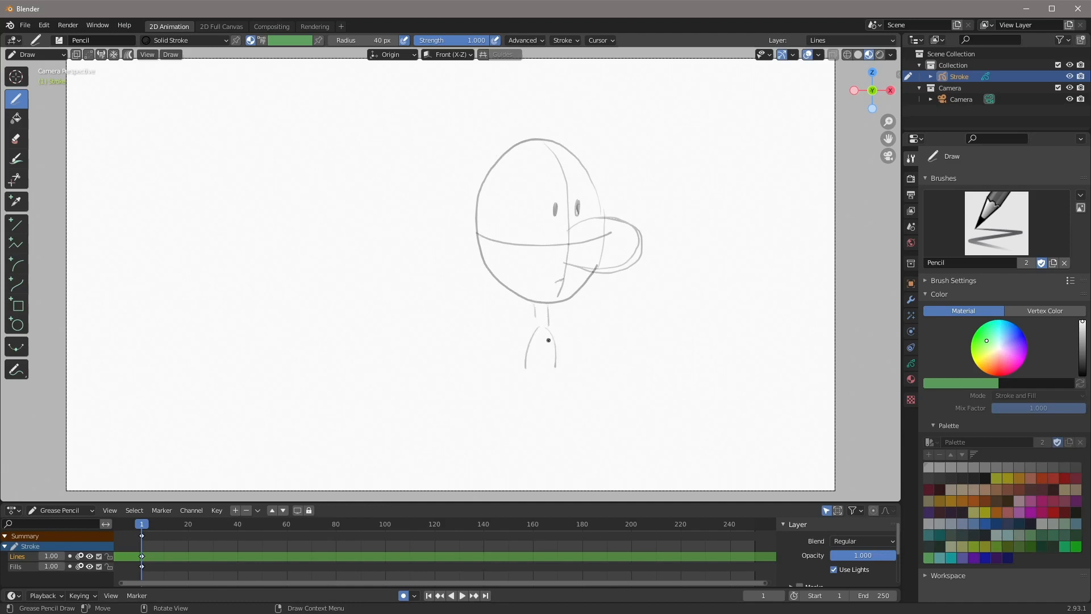
# Step: Darken the frame 1 character's eyes, nose, head outline and mouth with heavier pencil strokes
pyautogui.moveTo(556, 206)
pyautogui.mouseDown()
pyautogui.moveTo(624, 219)
pyautogui.moveTo(635, 244)
pyautogui.moveTo(612, 266)
pyautogui.moveTo(568, 259)
pyautogui.moveTo(625, 264)
pyautogui.moveTo(637, 230)
pyautogui.moveTo(580, 227)
pyautogui.mouseUp()
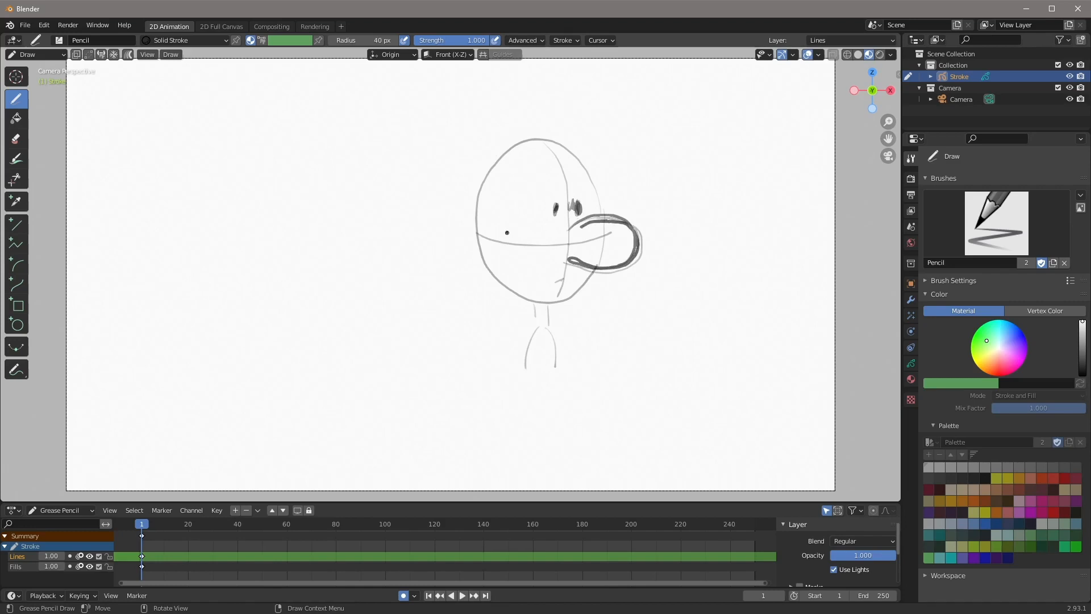
pyautogui.moveTo(481, 234)
pyautogui.mouseDown()
pyautogui.moveTo(488, 175)
pyautogui.moveTo(526, 137)
pyautogui.moveTo(570, 145)
pyautogui.moveTo(595, 182)
pyautogui.moveTo(599, 212)
pyautogui.mouseUp()
pyautogui.moveTo(488, 188)
pyautogui.mouseDown()
pyautogui.moveTo(482, 247)
pyautogui.moveTo(508, 289)
pyautogui.moveTo(556, 300)
pyautogui.moveTo(595, 265)
pyautogui.moveTo(560, 281)
pyautogui.mouseUp()
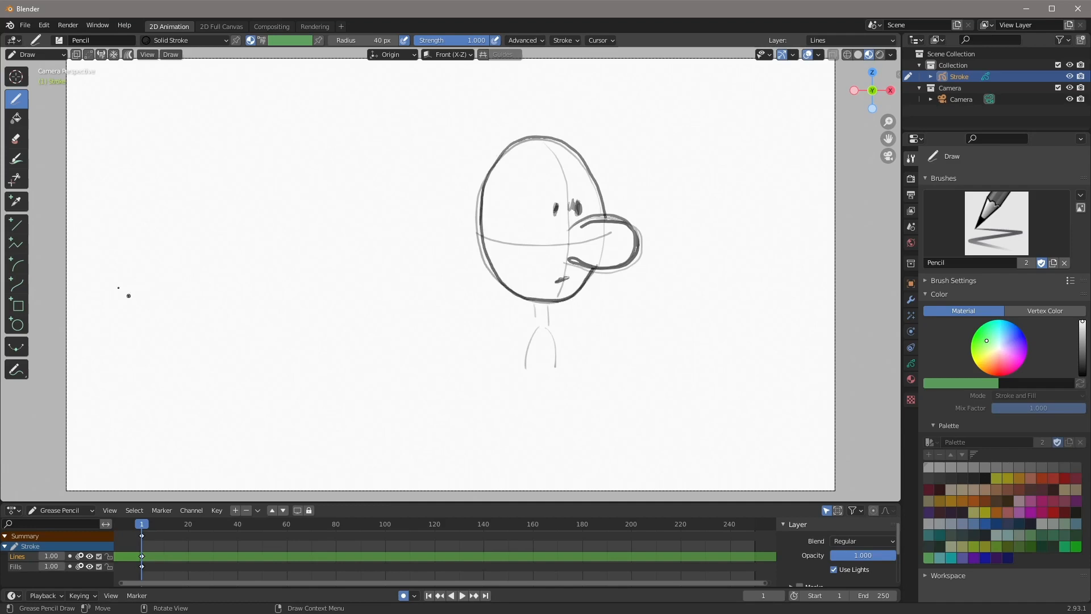
# Step: Erase the smudged eye nearest the nose, redraw it cleanly, and reinforce the mouth and nose lines
pyautogui.click(16, 138)
pyautogui.moveTo(567, 194); pyautogui.dragTo(569, 211)
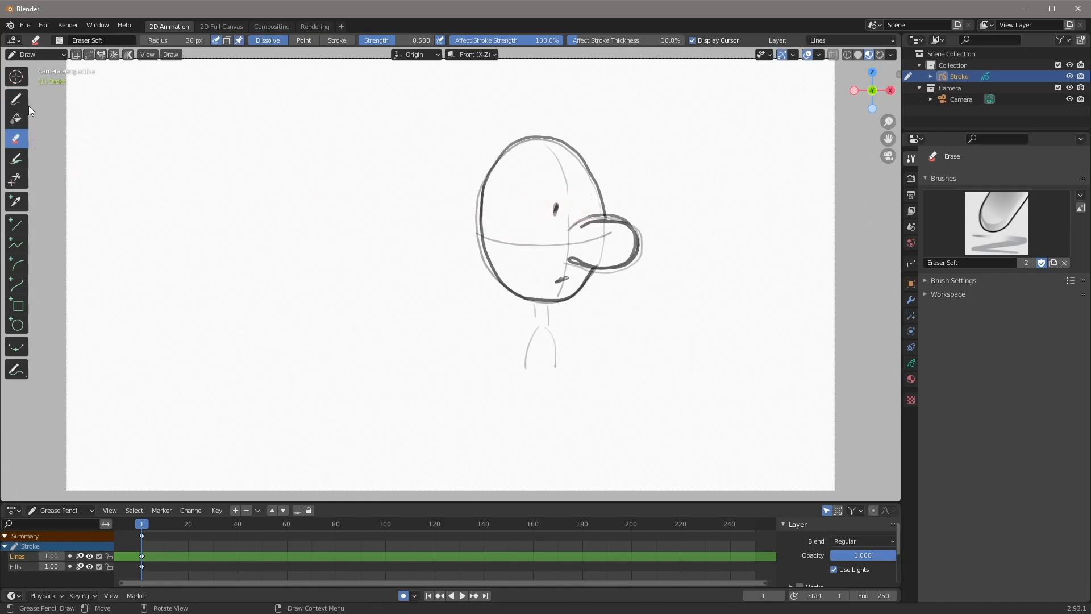
pyautogui.click(15, 99)
pyautogui.moveTo(583, 199)
pyautogui.mouseDown()
pyautogui.moveTo(583, 211)
pyautogui.moveTo(555, 216)
pyautogui.mouseUp()
pyautogui.moveTo(571, 276); pyautogui.dragTo(557, 279)
pyautogui.moveTo(573, 230)
pyautogui.mouseDown()
pyautogui.moveTo(629, 223)
pyautogui.moveTo(636, 257)
pyautogui.moveTo(570, 260)
pyautogui.mouseUp()
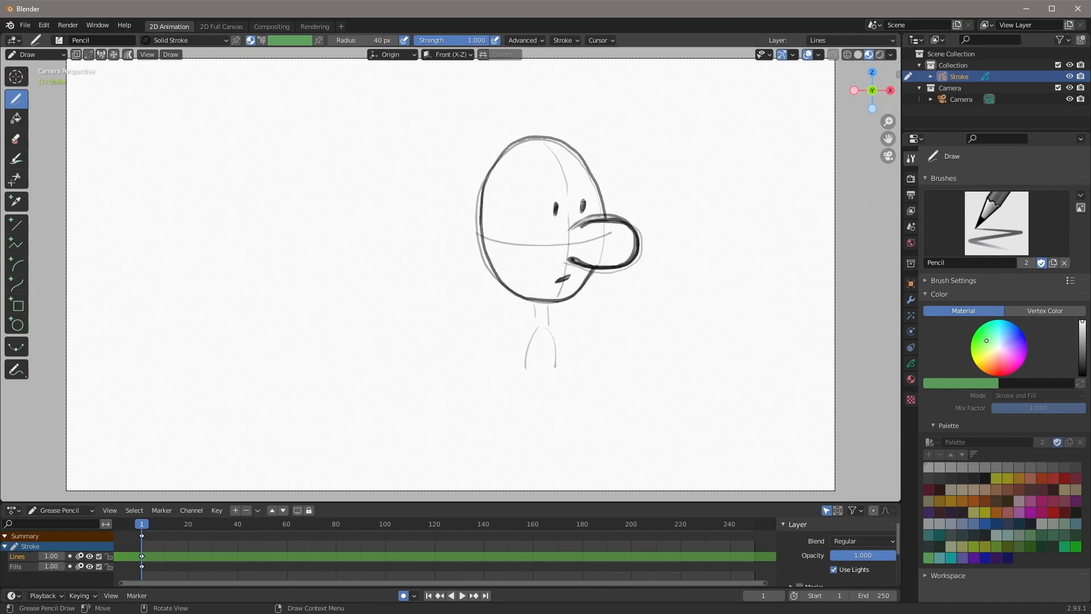
# Step: Darken the neck and shoulder lines of the frame 1 character and touch up the eyes
pyautogui.moveTo(536, 302)
pyautogui.mouseDown()
pyautogui.moveTo(535, 326)
pyautogui.moveTo(535, 306)
pyautogui.moveTo(549, 325)
pyautogui.moveTo(524, 352)
pyautogui.moveTo(532, 331)
pyautogui.moveTo(521, 369)
pyautogui.mouseUp()
pyautogui.moveTo(549, 326)
pyautogui.mouseDown()
pyautogui.moveTo(562, 355)
pyautogui.moveTo(549, 325)
pyautogui.moveTo(522, 351)
pyautogui.mouseUp()
pyautogui.moveTo(559, 201)
pyautogui.mouseDown()
pyautogui.moveTo(552, 216)
pyautogui.moveTo(582, 212)
pyautogui.mouseUp()
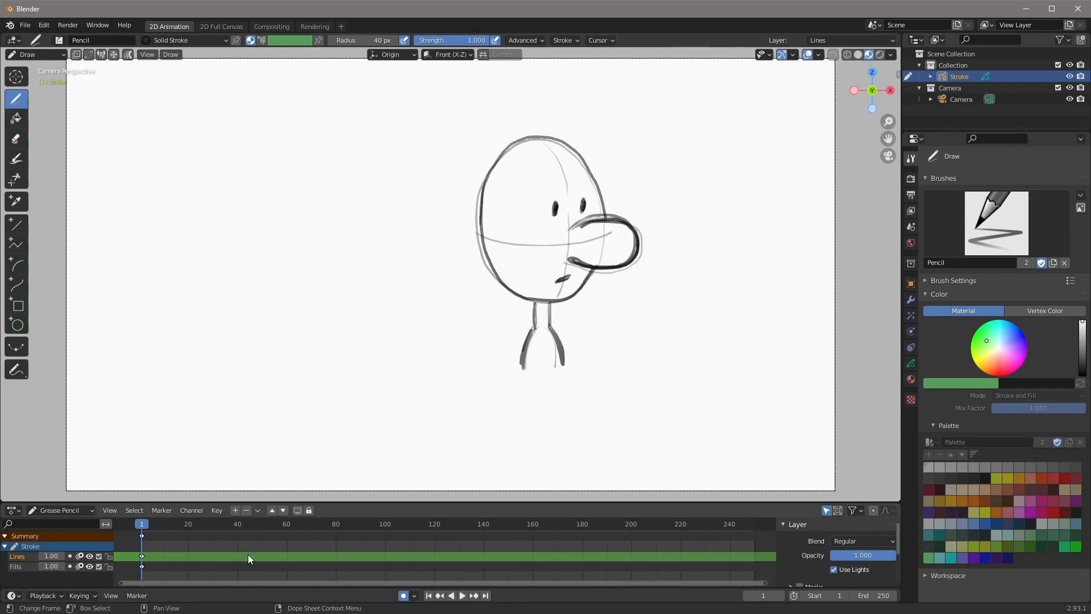
# Step: Set the current frame to 7 on the timeline
pyautogui.scroll(3, 248, 554)
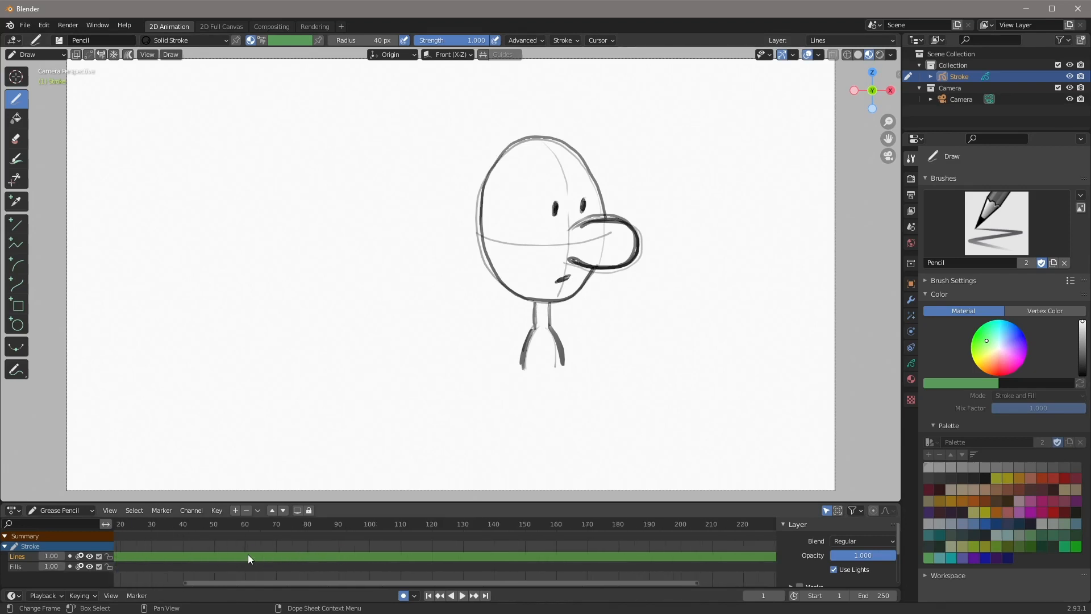
pyautogui.moveTo(260, 581); pyautogui.dragTo(146, 582)
pyautogui.scroll(3, 189, 557)
pyautogui.moveTo(189, 580); pyautogui.dragTo(146, 575)
pyautogui.press('space')
pyautogui.moveTo(196, 523); pyautogui.dragTo(231, 533)
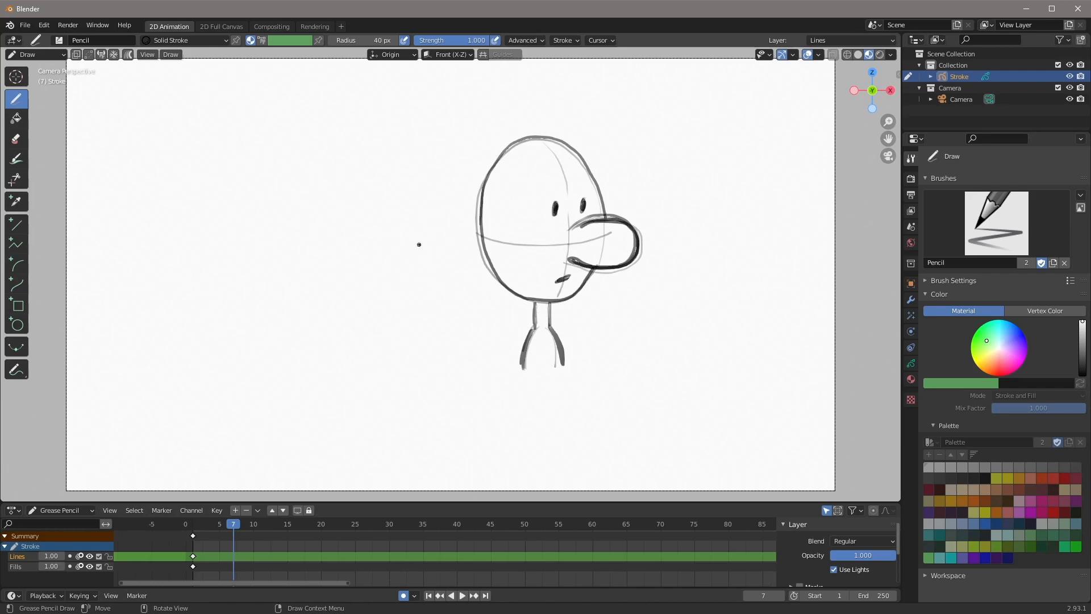
# Step: On frame 7, sketch the head lower and further left, with face guidelines, left-turned nose, neck and shoulders
pyautogui.moveTo(377, 239)
pyautogui.mouseDown()
pyautogui.moveTo(378, 219)
pyautogui.moveTo(419, 165)
pyautogui.moveTo(458, 161)
pyautogui.moveTo(496, 187)
pyautogui.moveTo(507, 256)
pyautogui.moveTo(468, 316)
pyautogui.moveTo(401, 319)
pyautogui.moveTo(375, 219)
pyautogui.moveTo(419, 154)
pyautogui.mouseUp()
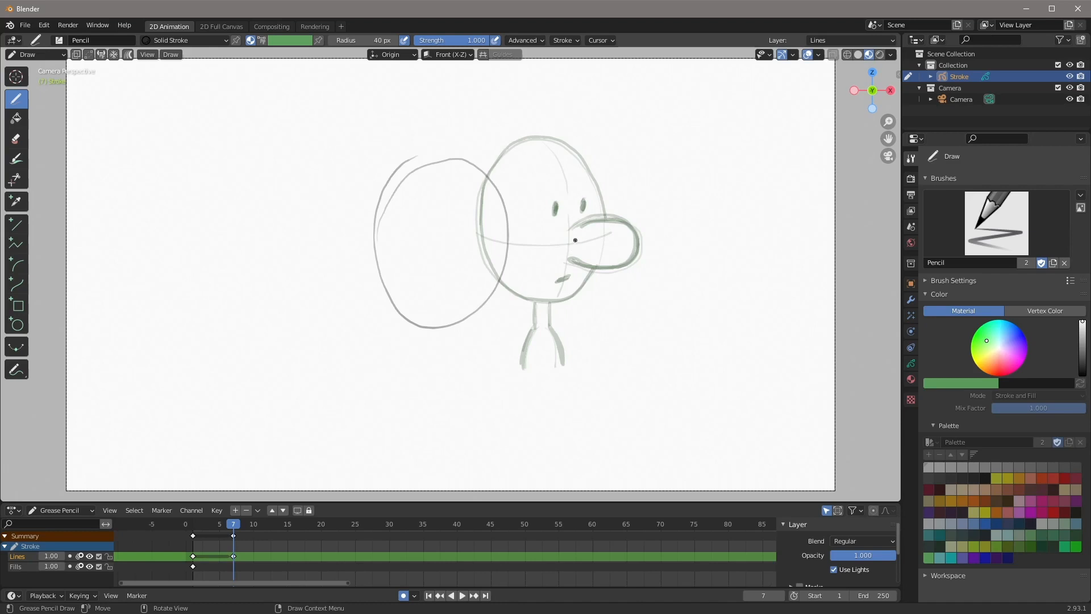
pyautogui.moveTo(435, 157)
pyautogui.mouseDown()
pyautogui.moveTo(428, 286)
pyautogui.moveTo(443, 325)
pyautogui.mouseUp()
pyautogui.moveTo(376, 242)
pyautogui.mouseDown()
pyautogui.moveTo(502, 227)
pyautogui.moveTo(378, 225)
pyautogui.mouseUp()
pyautogui.moveTo(438, 320); pyautogui.dragTo(449, 333)
pyautogui.moveTo(432, 335); pyautogui.dragTo(425, 373)
pyautogui.moveTo(450, 336); pyautogui.dragTo(469, 369)
pyautogui.moveTo(423, 234)
pyautogui.mouseDown()
pyautogui.moveTo(394, 230)
pyautogui.moveTo(372, 281)
pyautogui.moveTo(432, 282)
pyautogui.mouseUp()
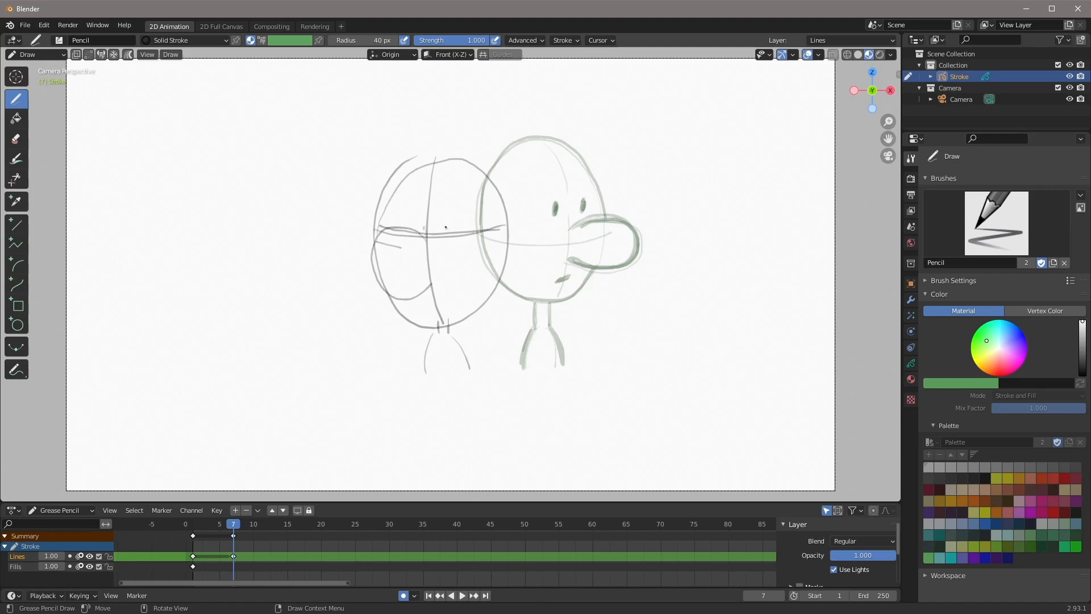
# Step: Darken the frame 7 head's eyes, nose, mouth and outline, plus its neck and shoulders
pyautogui.moveTo(424, 226)
pyautogui.mouseDown()
pyautogui.moveTo(447, 232)
pyautogui.moveTo(383, 237)
pyautogui.moveTo(372, 270)
pyautogui.moveTo(390, 296)
pyautogui.moveTo(429, 284)
pyautogui.moveTo(389, 296)
pyautogui.moveTo(376, 250)
pyautogui.moveTo(408, 226)
pyautogui.moveTo(425, 237)
pyautogui.mouseUp()
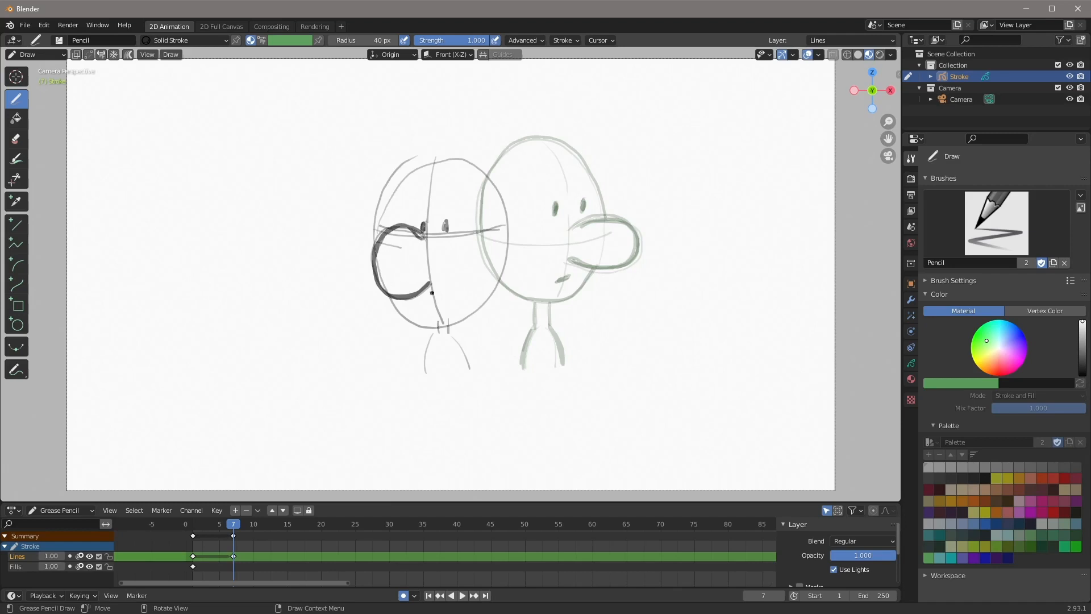
pyautogui.moveTo(439, 306); pyautogui.dragTo(442, 305)
pyautogui.moveTo(380, 233)
pyautogui.mouseDown()
pyautogui.moveTo(388, 201)
pyautogui.moveTo(416, 171)
pyautogui.moveTo(451, 165)
pyautogui.moveTo(478, 172)
pyautogui.moveTo(509, 237)
pyautogui.moveTo(483, 310)
pyautogui.moveTo(447, 327)
pyautogui.moveTo(395, 303)
pyautogui.mouseUp()
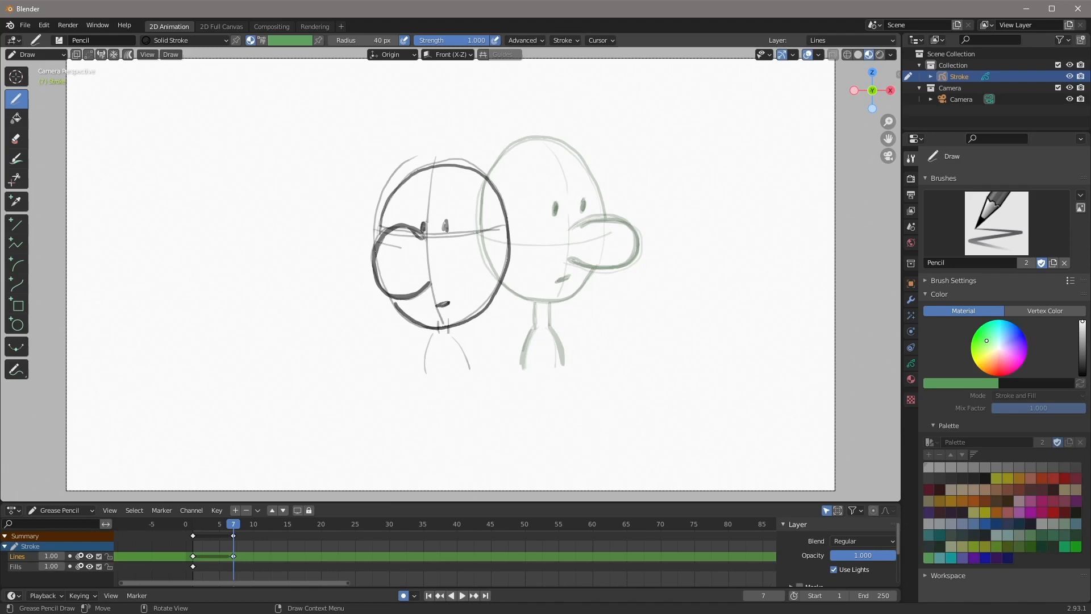
pyautogui.moveTo(445, 220)
pyautogui.mouseDown()
pyautogui.moveTo(446, 230)
pyautogui.moveTo(423, 230)
pyautogui.mouseUp()
pyautogui.moveTo(438, 325)
pyautogui.mouseDown()
pyautogui.moveTo(436, 344)
pyautogui.moveTo(448, 338)
pyautogui.moveTo(427, 371)
pyautogui.moveTo(469, 370)
pyautogui.mouseUp()
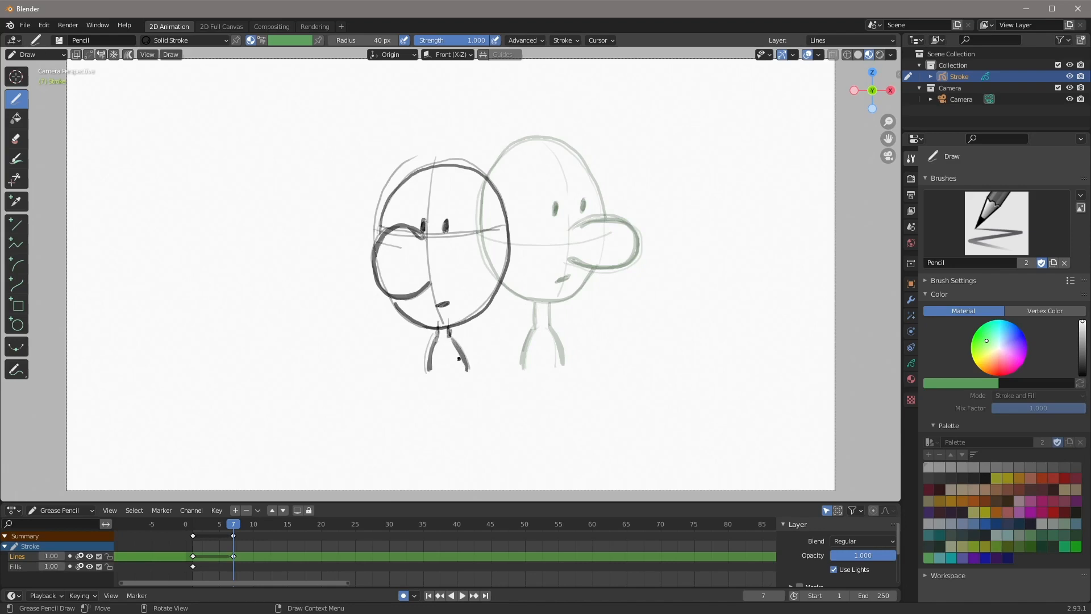
# Step: Erase the stray construction lines outside the head outline on frame 7 with the soft eraser
pyautogui.click(16, 138)
pyautogui.moveTo(414, 146)
pyautogui.mouseDown()
pyautogui.moveTo(380, 170)
pyautogui.moveTo(363, 227)
pyautogui.moveTo(438, 157)
pyautogui.moveTo(471, 151)
pyautogui.moveTo(496, 166)
pyautogui.mouseUp()
pyautogui.moveTo(368, 263); pyautogui.dragTo(363, 224)
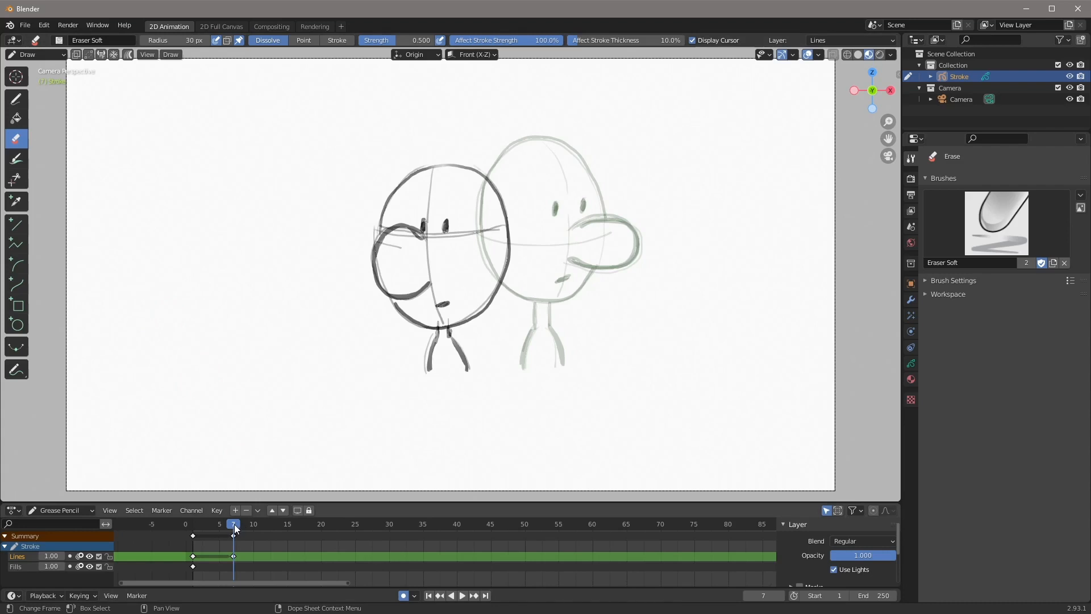
# Step: On frame 13, sketch the final head oval up and left of the previous one, adding curved face guidelines and the first eye
pyautogui.moveTo(234, 523); pyautogui.dragTo(274, 523)
pyautogui.click(16, 99)
pyautogui.moveTo(304, 215)
pyautogui.mouseDown()
pyautogui.moveTo(319, 177)
pyautogui.moveTo(355, 147)
pyautogui.moveTo(389, 142)
pyautogui.moveTo(425, 170)
pyautogui.moveTo(437, 228)
pyautogui.moveTo(414, 282)
pyautogui.moveTo(374, 310)
pyautogui.moveTo(324, 288)
pyautogui.moveTo(304, 247)
pyautogui.moveTo(321, 172)
pyautogui.mouseUp()
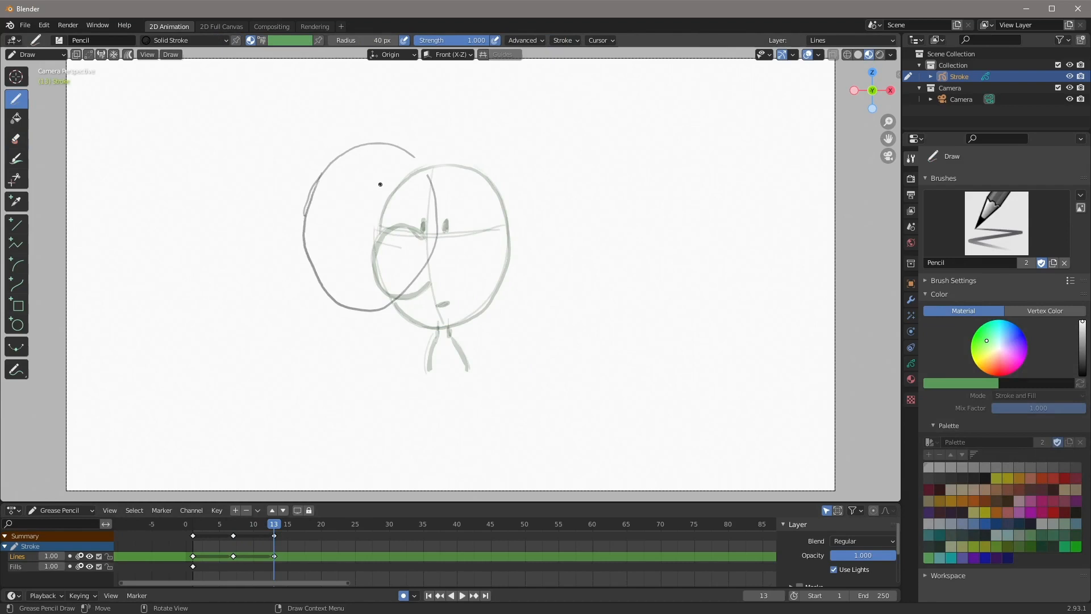
pyautogui.moveTo(381, 150)
pyautogui.mouseDown()
pyautogui.moveTo(377, 165)
pyautogui.moveTo(346, 179)
pyautogui.mouseUp()
pyautogui.moveTo(330, 245); pyautogui.dragTo(335, 301)
pyautogui.moveTo(304, 211)
pyautogui.mouseDown()
pyautogui.moveTo(350, 234)
pyautogui.moveTo(446, 225)
pyautogui.mouseUp()
pyautogui.moveTo(327, 198); pyautogui.dragTo(324, 208)
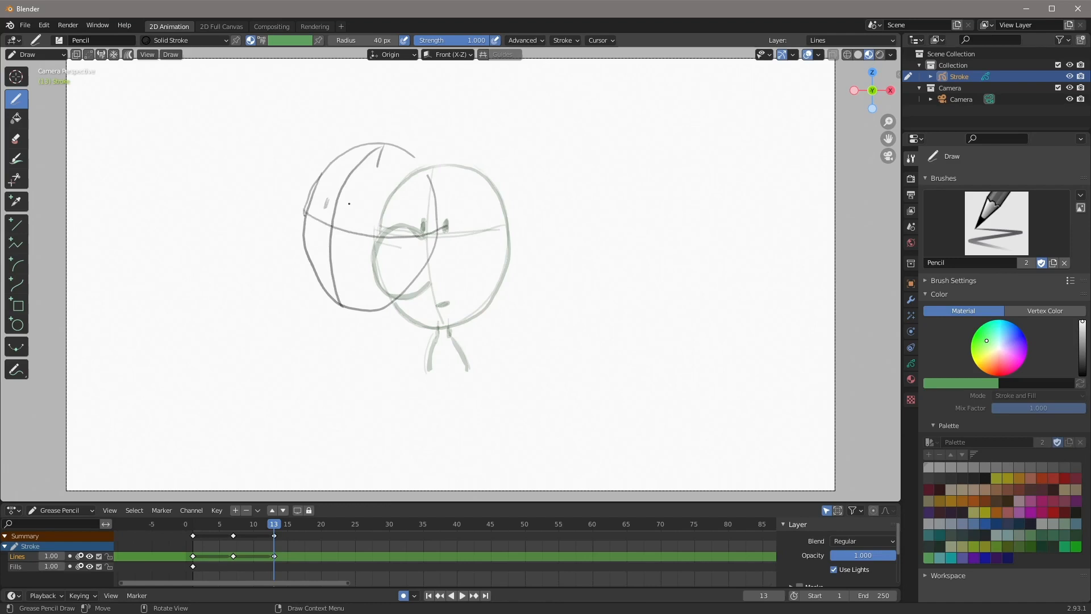
# Step: Add the neck, shoulders, eyes, left-facing round nose and mouth to the frame 13 head
pyautogui.moveTo(369, 312); pyautogui.dragTo(371, 325)
pyautogui.moveTo(380, 305); pyautogui.dragTo(410, 369)
pyautogui.moveTo(369, 328); pyautogui.dragTo(362, 371)
pyautogui.moveTo(327, 198); pyautogui.dragTo(347, 210)
pyautogui.moveTo(326, 223)
pyautogui.mouseDown()
pyautogui.moveTo(300, 214)
pyautogui.moveTo(268, 229)
pyautogui.moveTo(270, 267)
pyautogui.moveTo(339, 260)
pyautogui.moveTo(355, 284)
pyautogui.moveTo(340, 279)
pyautogui.mouseUp()
pyautogui.moveTo(326, 202); pyautogui.dragTo(331, 192)
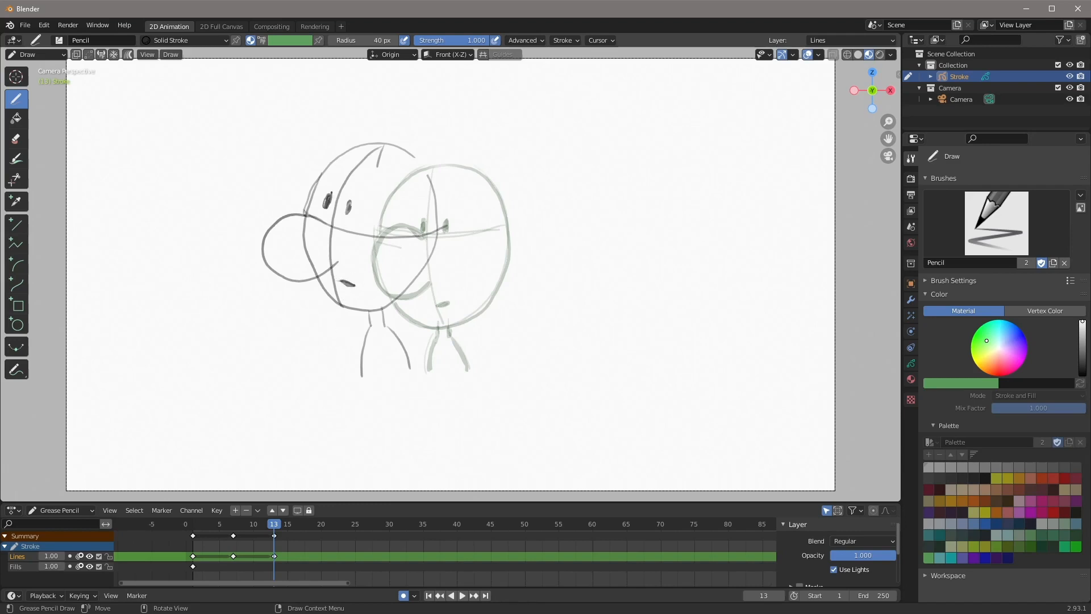
# Step: Darken the frame 13 head's nose and outline, plus its neck and shoulders
pyautogui.moveTo(327, 224)
pyautogui.mouseDown()
pyautogui.moveTo(280, 219)
pyautogui.moveTo(261, 249)
pyautogui.moveTo(283, 277)
pyautogui.moveTo(326, 272)
pyautogui.mouseUp()
pyautogui.moveTo(305, 212)
pyautogui.mouseDown()
pyautogui.moveTo(332, 163)
pyautogui.moveTo(364, 143)
pyautogui.moveTo(415, 159)
pyautogui.moveTo(436, 208)
pyautogui.mouseUp()
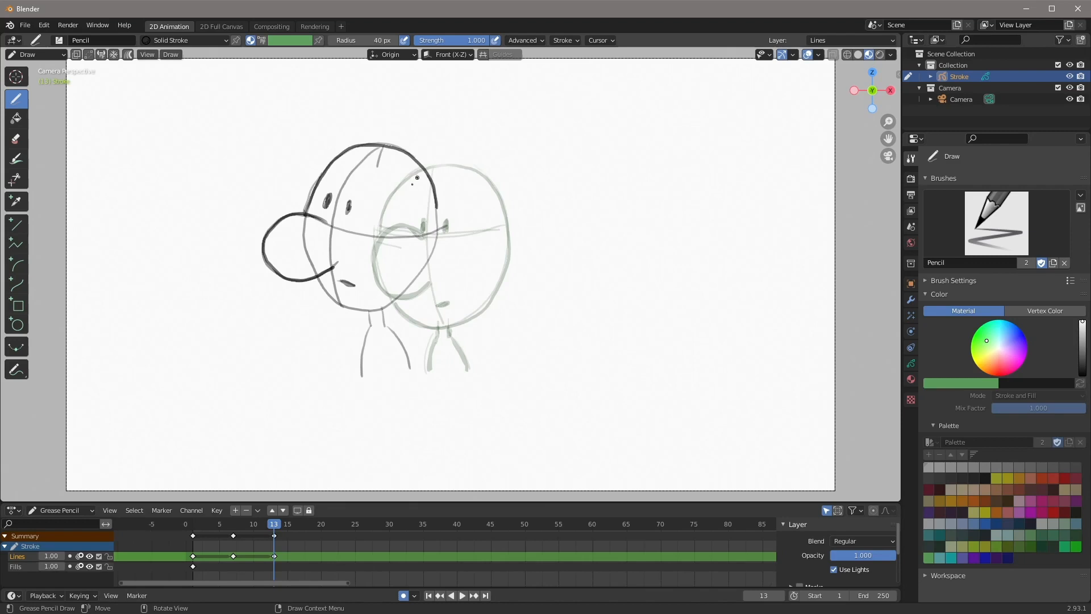
pyautogui.moveTo(274, 526)
pyautogui.mouseDown()
pyautogui.moveTo(199, 531)
pyautogui.moveTo(275, 524)
pyautogui.mouseUp()
pyautogui.press('space')
pyautogui.press('space')
pyautogui.moveTo(432, 206)
pyautogui.mouseDown()
pyautogui.moveTo(431, 250)
pyautogui.moveTo(395, 302)
pyautogui.moveTo(357, 312)
pyautogui.moveTo(318, 277)
pyautogui.mouseUp()
pyautogui.moveTo(325, 223)
pyautogui.mouseDown()
pyautogui.moveTo(301, 214)
pyautogui.moveTo(266, 230)
pyautogui.moveTo(273, 274)
pyautogui.moveTo(317, 280)
pyautogui.moveTo(334, 267)
pyautogui.mouseUp()
pyautogui.moveTo(370, 314)
pyautogui.mouseDown()
pyautogui.moveTo(370, 329)
pyautogui.moveTo(383, 326)
pyautogui.moveTo(358, 372)
pyautogui.moveTo(405, 364)
pyautogui.moveTo(399, 345)
pyautogui.mouseUp()
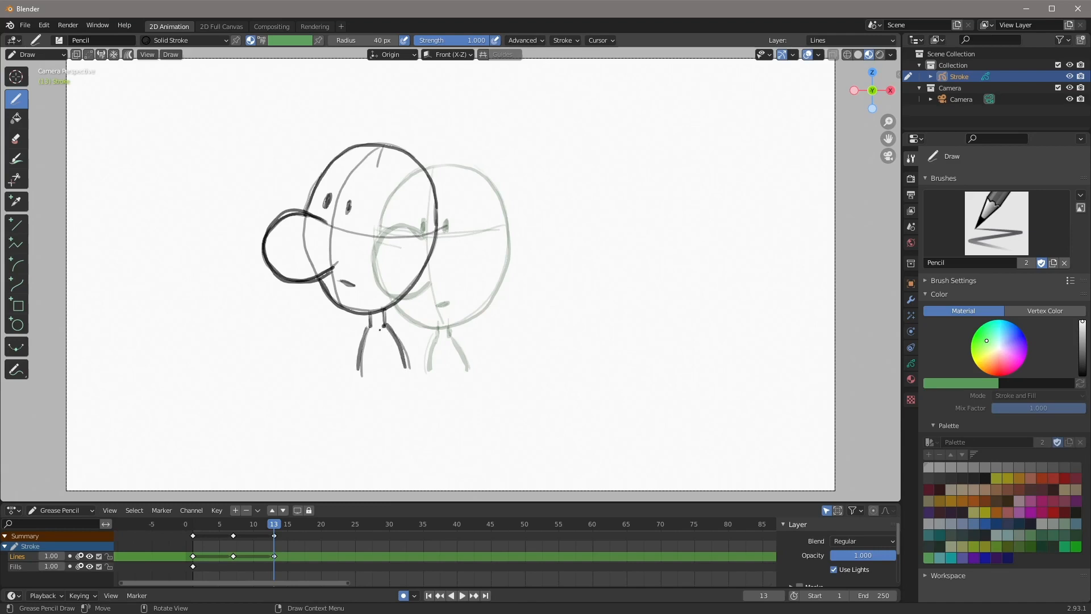
# Step: Compare the frame 13 pose with frame 1, and reinforce the frame 13 head's lower outline
pyautogui.moveTo(274, 523); pyautogui.dragTo(193, 527)
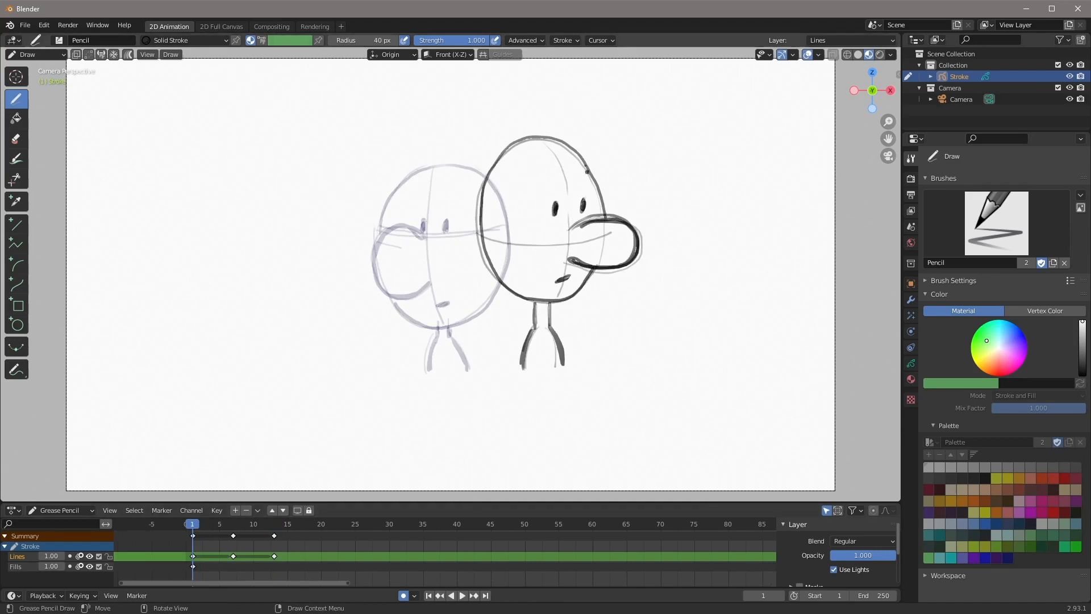
pyautogui.moveTo(193, 523); pyautogui.dragTo(274, 523)
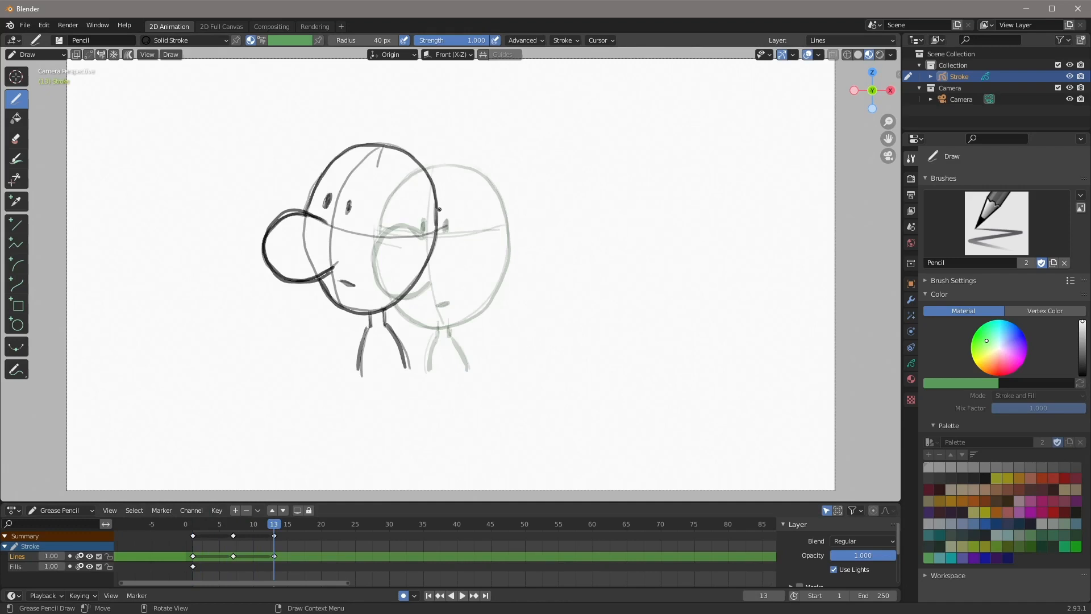
pyautogui.moveTo(437, 212)
pyautogui.mouseDown()
pyautogui.moveTo(416, 285)
pyautogui.moveTo(390, 309)
pyautogui.moveTo(358, 314)
pyautogui.moveTo(326, 279)
pyautogui.moveTo(346, 308)
pyautogui.mouseUp()
pyautogui.moveTo(346, 307)
pyautogui.mouseDown()
pyautogui.moveTo(324, 279)
pyautogui.moveTo(336, 299)
pyautogui.mouseUp()
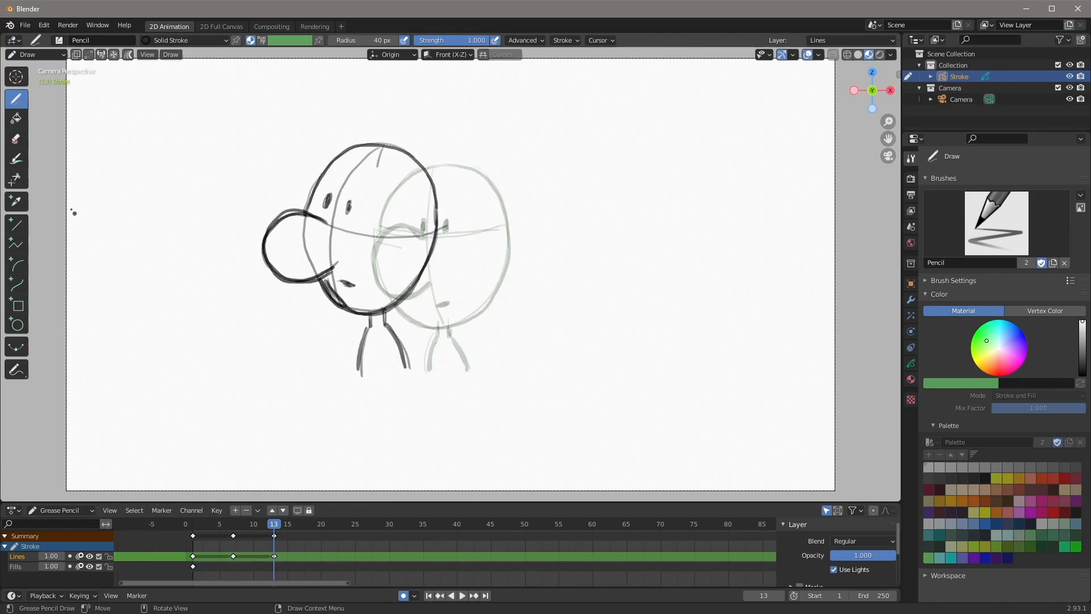
# Step: Clean up the frame 13 head with the soft eraser, removing stray jaw and nose-side lines and redrawing the jaw with the Pencil
pyautogui.click(16, 138)
pyautogui.moveTo(324, 301)
pyautogui.mouseDown()
pyautogui.moveTo(321, 284)
pyautogui.moveTo(335, 294)
pyautogui.moveTo(311, 303)
pyautogui.moveTo(330, 295)
pyautogui.moveTo(350, 311)
pyautogui.mouseUp()
pyautogui.click(16, 98)
pyautogui.moveTo(319, 278); pyautogui.dragTo(340, 305)
pyautogui.click(16, 139)
pyautogui.moveTo(306, 227); pyautogui.dragTo(292, 267)
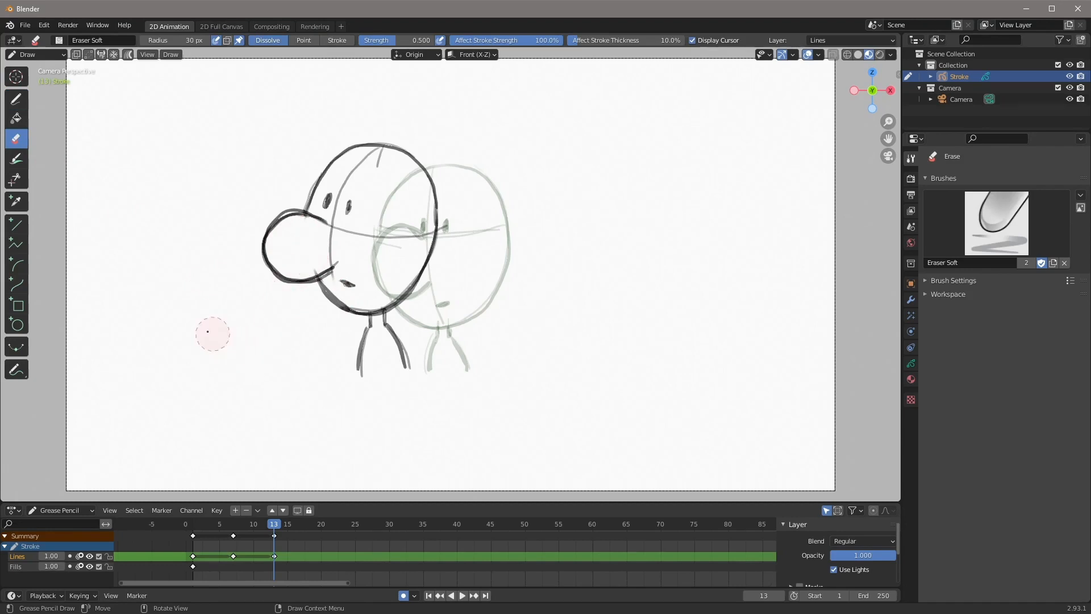
pyautogui.click(16, 99)
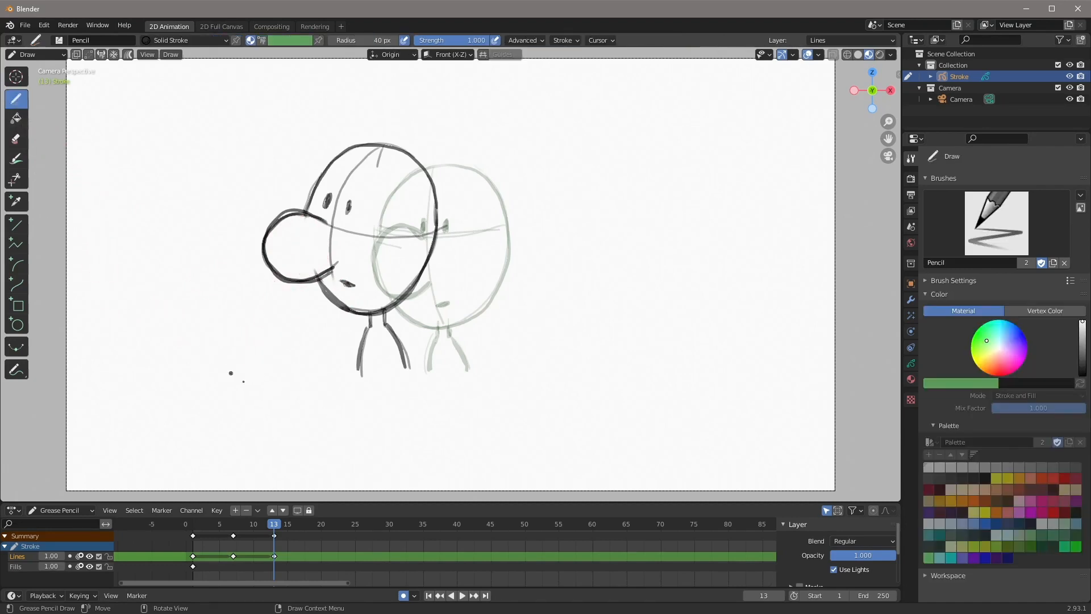
# Step: Set the scene's end frame to 13
pyautogui.moveTo(274, 523)
pyautogui.mouseDown()
pyautogui.moveTo(181, 526)
pyautogui.moveTo(274, 543)
pyautogui.moveTo(191, 543)
pyautogui.moveTo(275, 544)
pyautogui.moveTo(195, 544)
pyautogui.moveTo(268, 558)
pyautogui.moveTo(194, 543)
pyautogui.moveTo(257, 559)
pyautogui.moveTo(192, 547)
pyautogui.moveTo(277, 555)
pyautogui.moveTo(253, 551)
pyautogui.mouseUp()
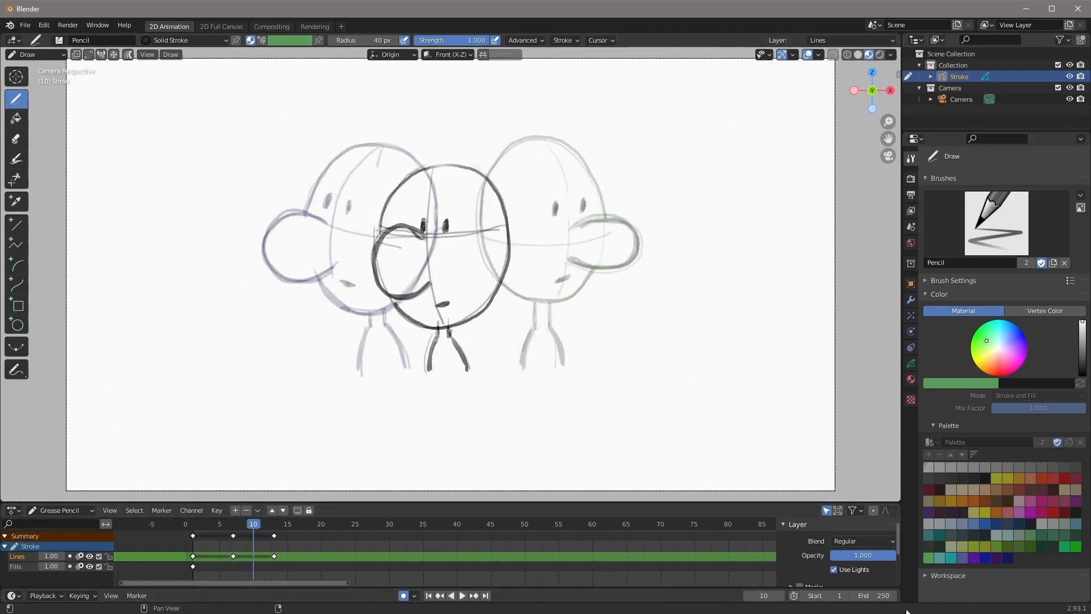
pyautogui.click(882, 596)
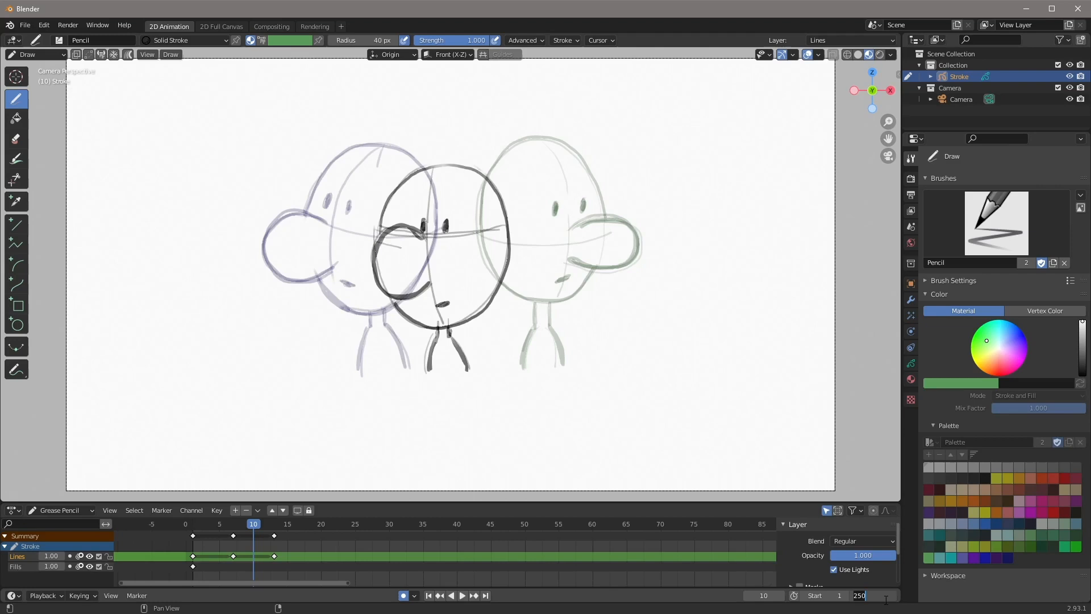
pyautogui.write('13')
pyautogui.press('Return')
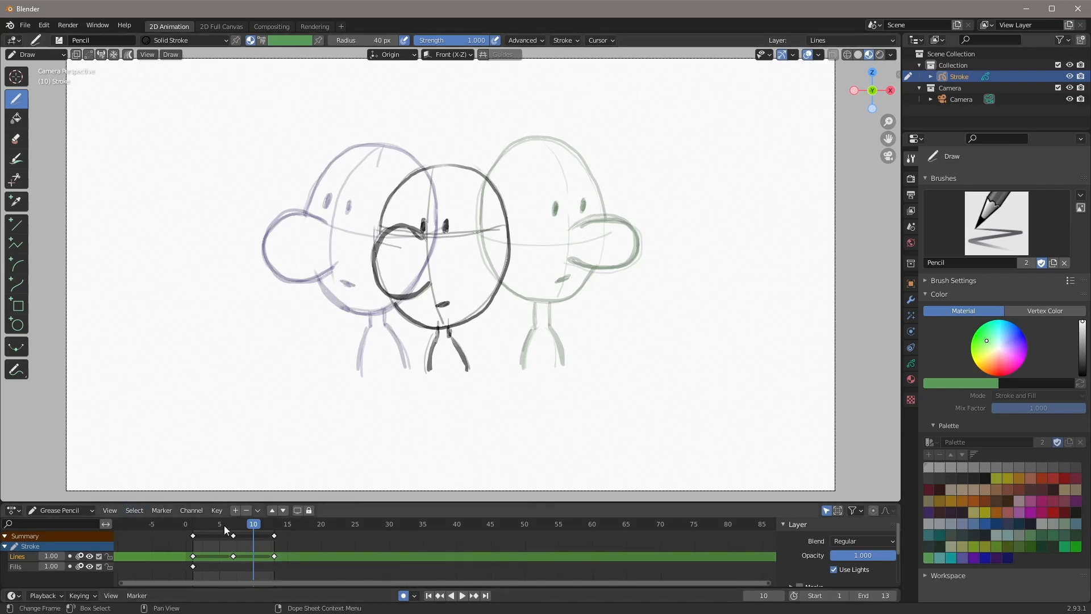
# Step: Play back and scrub the three-pose head turn from frame 1 to check its motion and timing
pyautogui.press('space')
pyautogui.moveTo(274, 531); pyautogui.dragTo(195, 531)
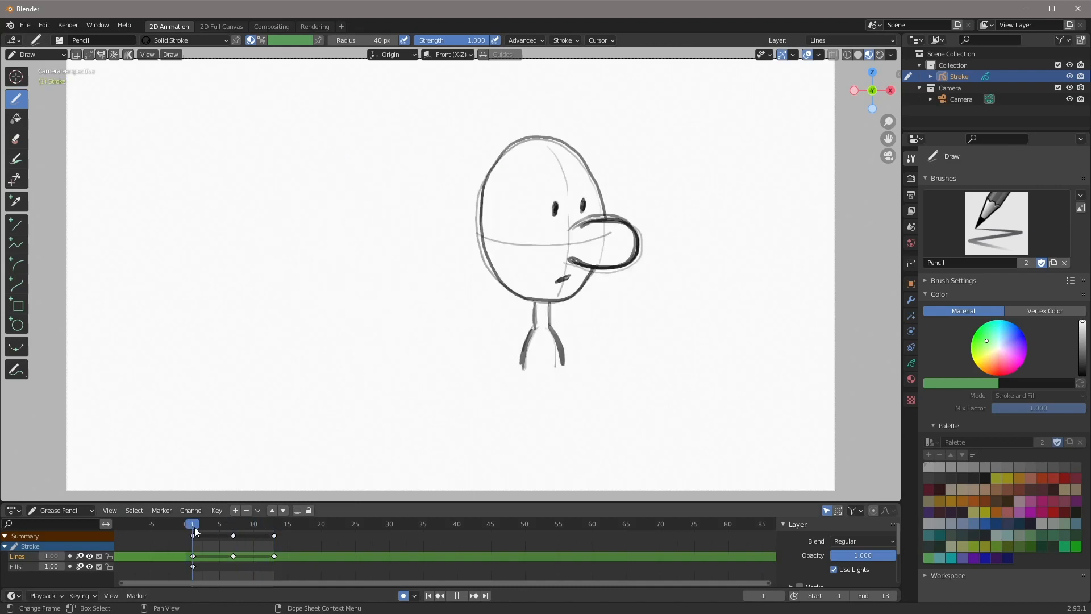
pyautogui.press('space')
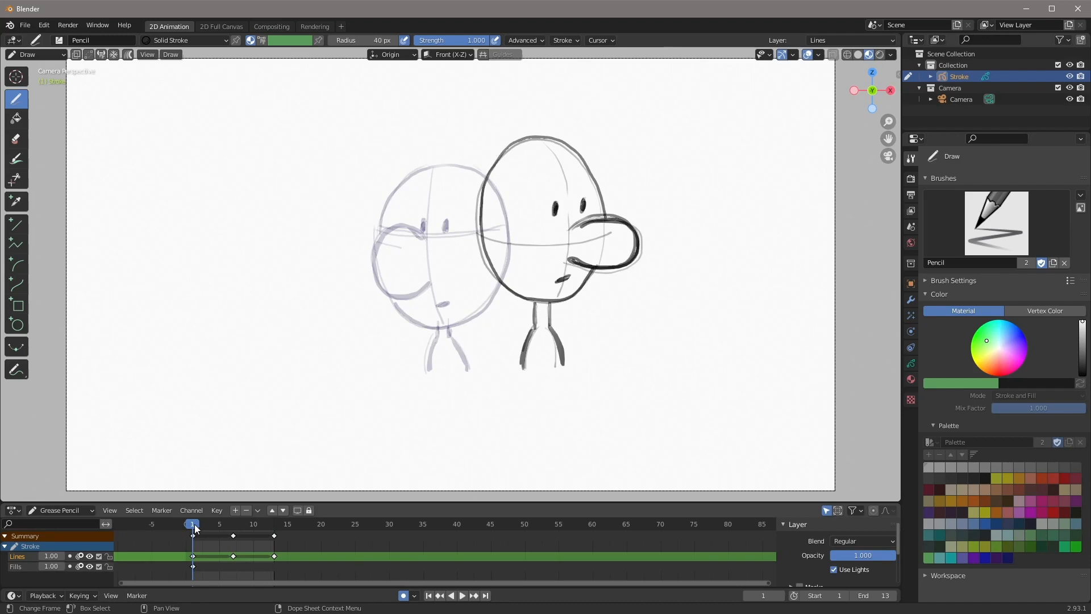
pyautogui.click(462, 596)
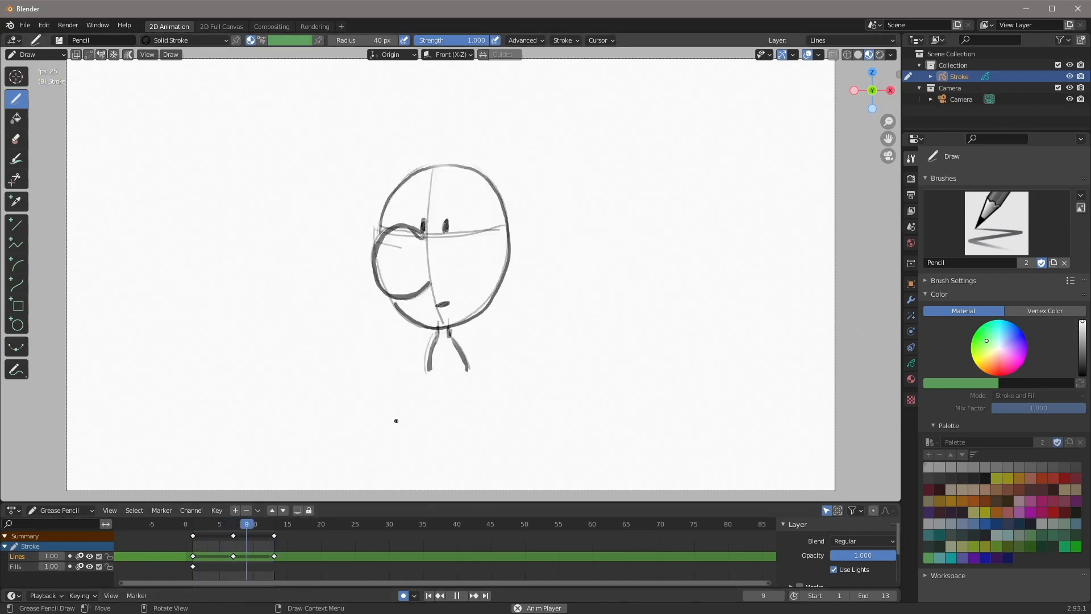
pyautogui.press('space')
pyautogui.click(254, 523)
pyautogui.moveTo(255, 524); pyautogui.dragTo(198, 523)
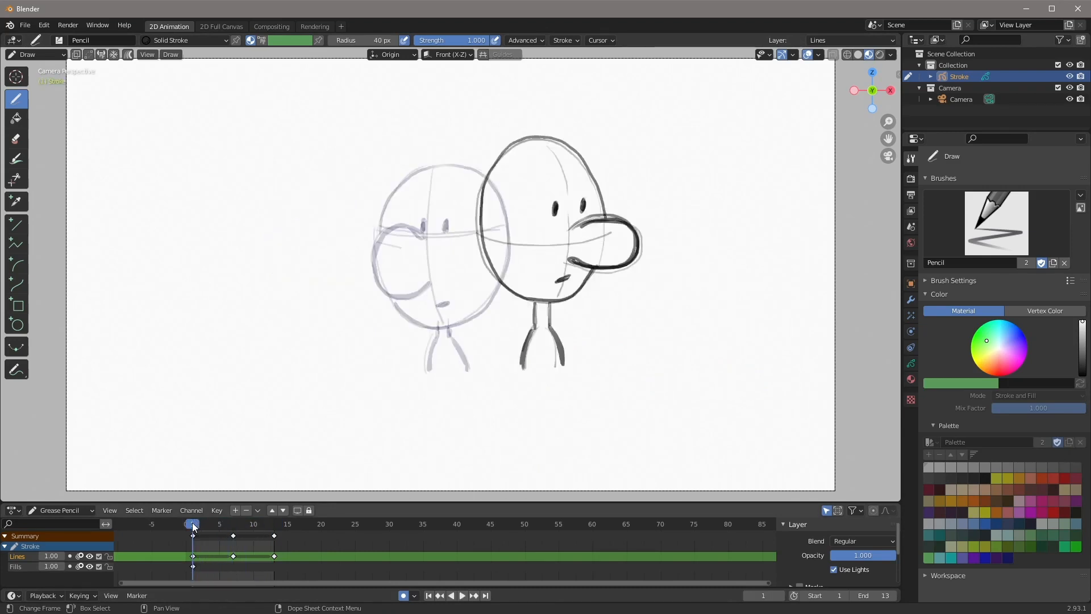
pyautogui.press('space')
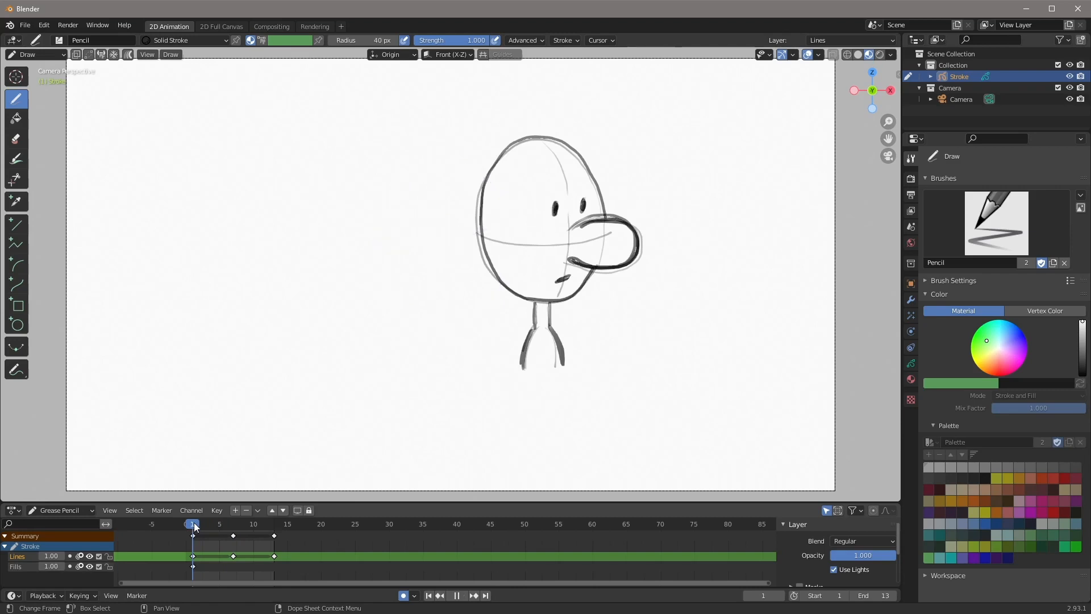
# Step: On frame 3, sketch an in-between head slightly lower and left of frame 1's, with face guidelines, eyes, right-facing nose, mouth, neck and shoulders
pyautogui.moveTo(195, 529); pyautogui.dragTo(205, 527)
pyautogui.press('space')
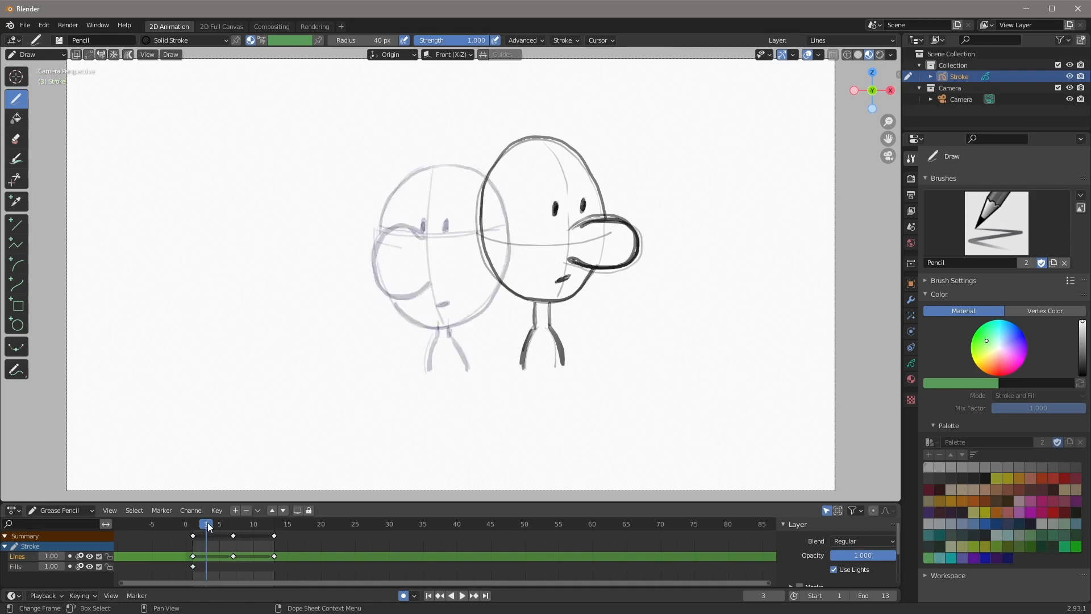
pyautogui.moveTo(582, 199)
pyautogui.mouseDown()
pyautogui.moveTo(553, 154)
pyautogui.moveTo(496, 153)
pyautogui.moveTo(461, 217)
pyautogui.moveTo(478, 284)
pyautogui.moveTo(531, 311)
pyautogui.moveTo(568, 279)
pyautogui.moveTo(570, 219)
pyautogui.moveTo(585, 216)
pyautogui.mouseUp()
pyautogui.moveTo(586, 228); pyautogui.dragTo(574, 278)
pyautogui.moveTo(532, 148); pyautogui.dragTo(537, 294)
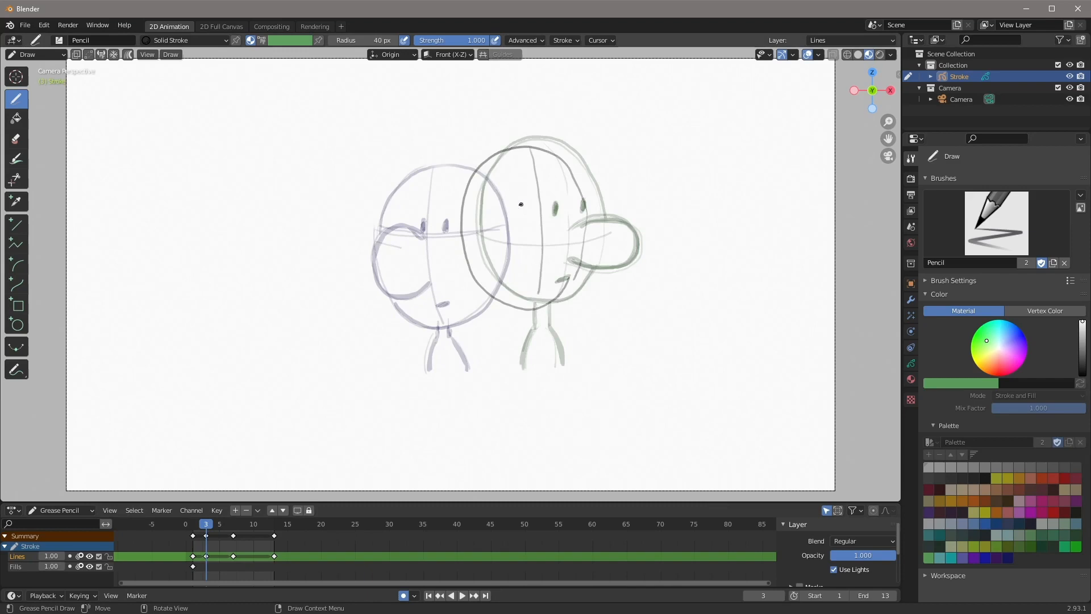
pyautogui.moveTo(461, 213); pyautogui.dragTo(585, 213)
pyautogui.moveTo(526, 217)
pyautogui.mouseDown()
pyautogui.moveTo(525, 204)
pyautogui.moveTo(599, 218)
pyautogui.moveTo(594, 271)
pyautogui.moveTo(535, 262)
pyautogui.mouseUp()
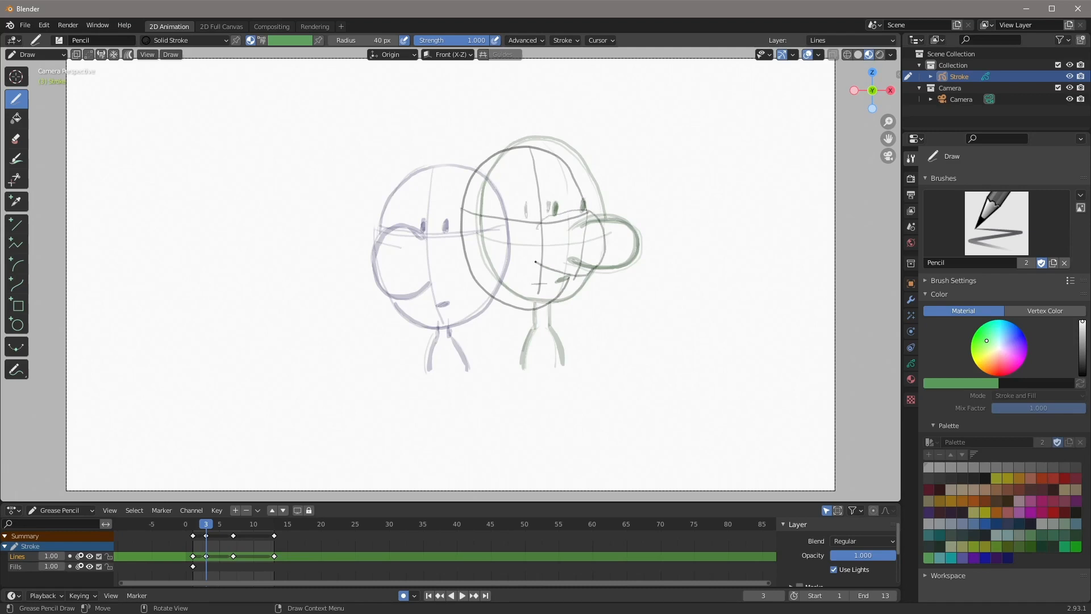
pyautogui.moveTo(517, 312)
pyautogui.mouseDown()
pyautogui.moveTo(545, 367)
pyautogui.moveTo(495, 364)
pyautogui.mouseUp()
# Step: Darken the frame 3 head's outline, eyes, nose and mouth, plus its neck and shoulders
pyautogui.moveTo(583, 199)
pyautogui.mouseDown()
pyautogui.moveTo(549, 151)
pyautogui.moveTo(520, 147)
pyautogui.moveTo(475, 180)
pyautogui.moveTo(463, 223)
pyautogui.moveTo(470, 270)
pyautogui.moveTo(491, 296)
pyautogui.moveTo(547, 304)
pyautogui.moveTo(566, 282)
pyautogui.mouseUp()
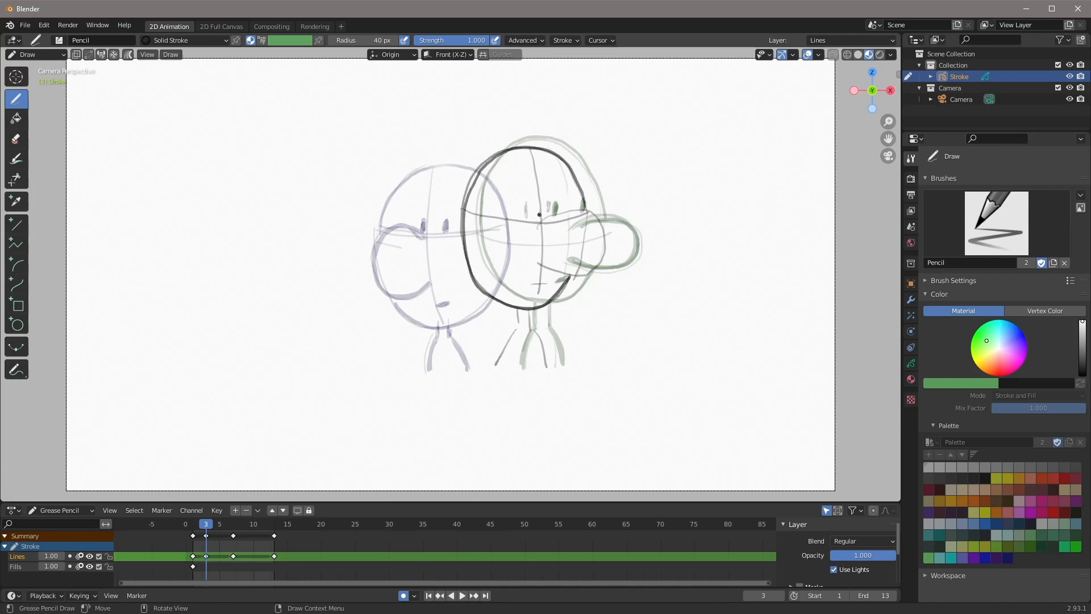
pyautogui.moveTo(526, 213); pyautogui.dragTo(549, 212)
pyautogui.moveTo(546, 283); pyautogui.dragTo(536, 284)
pyautogui.moveTo(539, 227)
pyautogui.mouseDown()
pyautogui.moveTo(571, 209)
pyautogui.moveTo(594, 217)
pyautogui.moveTo(601, 246)
pyautogui.moveTo(590, 272)
pyautogui.moveTo(552, 267)
pyautogui.moveTo(564, 274)
pyautogui.moveTo(600, 252)
pyautogui.moveTo(596, 221)
pyautogui.moveTo(534, 213)
pyautogui.moveTo(550, 203)
pyautogui.mouseUp()
pyautogui.moveTo(530, 284)
pyautogui.mouseDown()
pyautogui.moveTo(543, 282)
pyautogui.moveTo(499, 365)
pyautogui.mouseUp()
pyautogui.moveTo(517, 327); pyautogui.dragTo(499, 364)
pyautogui.moveTo(533, 329); pyautogui.dragTo(547, 359)
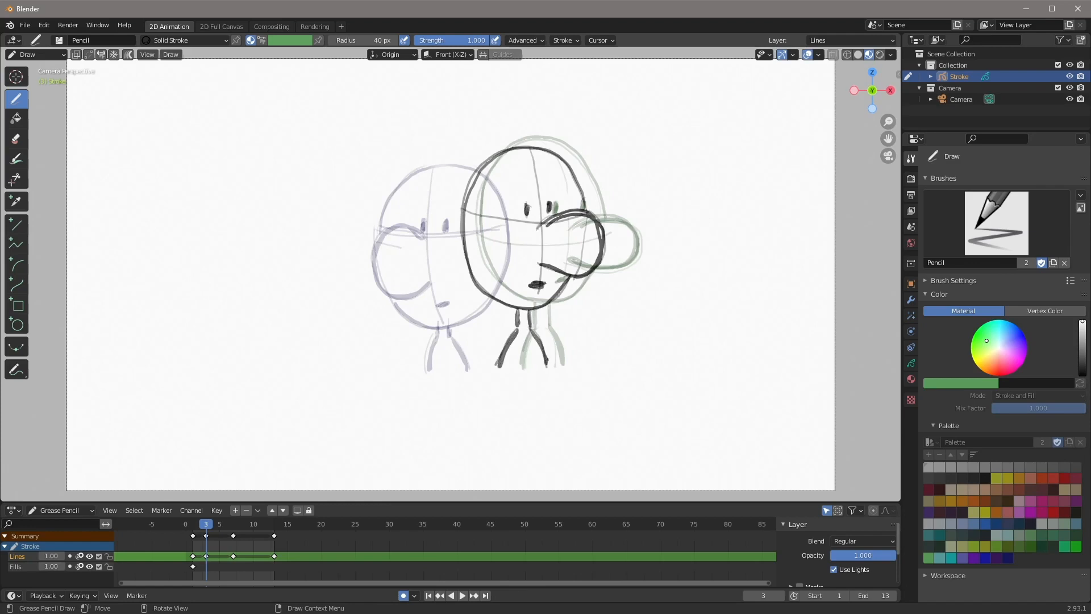
pyautogui.moveTo(527, 217); pyautogui.dragTo(569, 168)
pyautogui.moveTo(548, 150)
pyautogui.mouseDown()
pyautogui.moveTo(512, 147)
pyautogui.moveTo(478, 174)
pyautogui.moveTo(463, 228)
pyautogui.moveTo(472, 277)
pyautogui.moveTo(499, 304)
pyautogui.moveTo(540, 311)
pyautogui.moveTo(570, 271)
pyautogui.mouseUp()
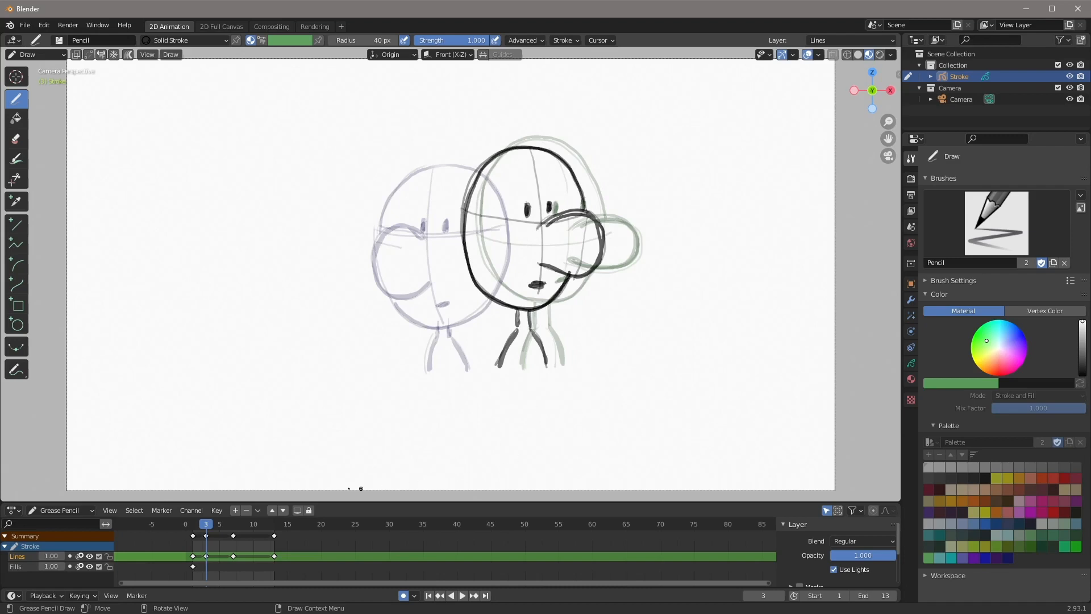
# Step: On frame 5, sketch a head oval between the frame 3 and frame 7 heads, with vertical and horizontal curved face guidelines
pyautogui.moveTo(207, 526); pyautogui.dragTo(222, 526)
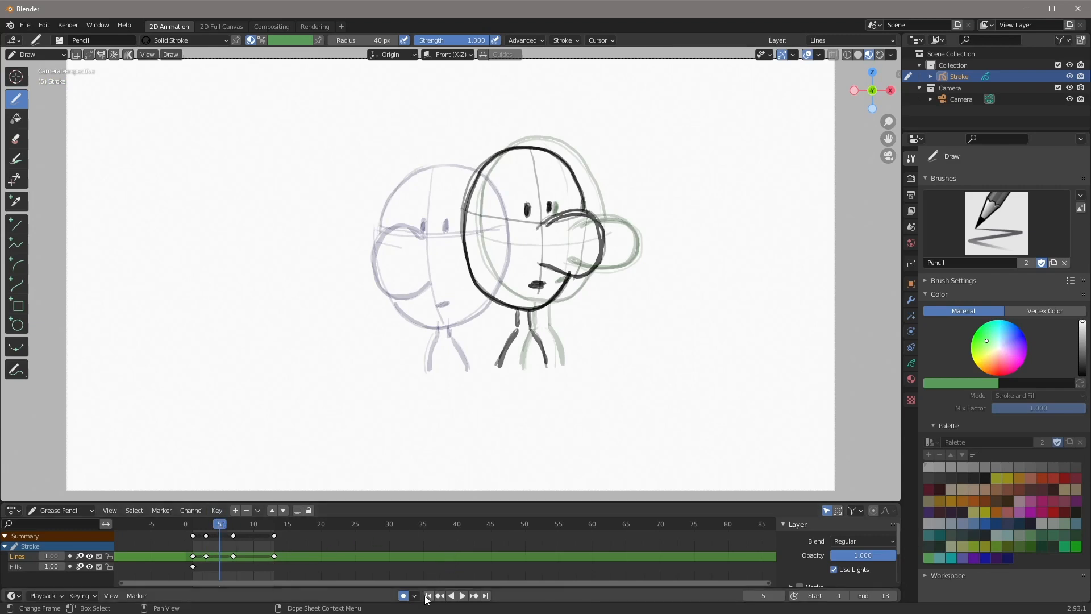
pyautogui.moveTo(427, 260)
pyautogui.mouseDown()
pyautogui.moveTo(441, 196)
pyautogui.moveTo(493, 155)
pyautogui.moveTo(541, 181)
pyautogui.moveTo(555, 248)
pyautogui.moveTo(526, 308)
pyautogui.moveTo(463, 316)
pyautogui.moveTo(425, 228)
pyautogui.moveTo(472, 162)
pyautogui.moveTo(493, 152)
pyautogui.moveTo(472, 160)
pyautogui.mouseUp()
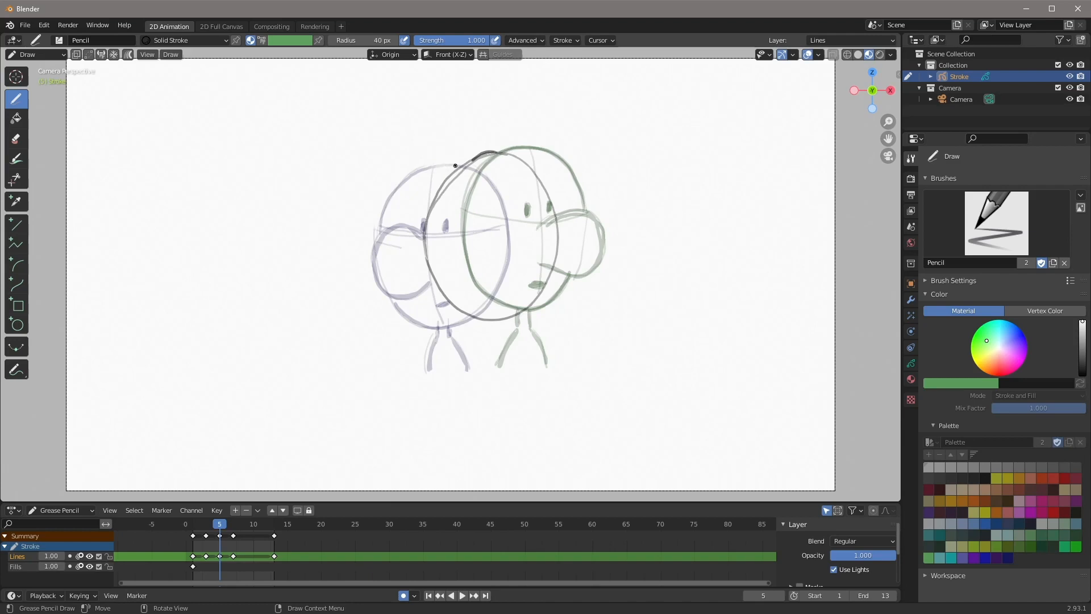
pyautogui.moveTo(486, 157)
pyautogui.mouseDown()
pyautogui.moveTo(475, 283)
pyautogui.moveTo(492, 330)
pyautogui.mouseUp()
pyautogui.moveTo(423, 223); pyautogui.dragTo(554, 219)
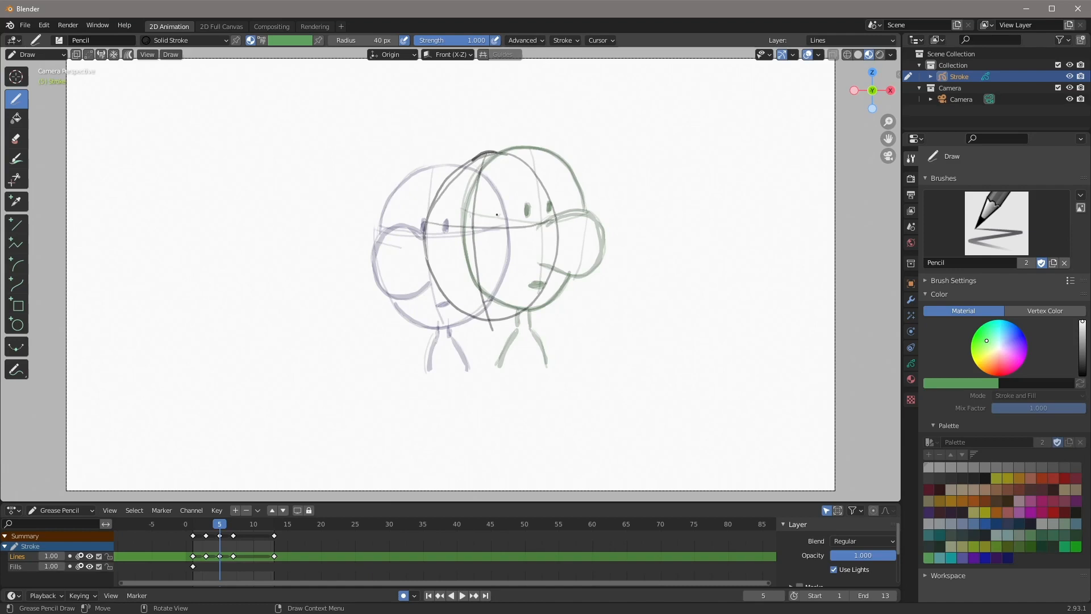
# Step: Add the neck and shoulders to the frame 5 head and darken its outline
pyautogui.moveTo(486, 332)
pyautogui.mouseDown()
pyautogui.moveTo(473, 368)
pyautogui.moveTo(501, 361)
pyautogui.mouseUp()
pyautogui.moveTo(489, 321)
pyautogui.mouseDown()
pyautogui.moveTo(499, 332)
pyautogui.moveTo(472, 368)
pyautogui.moveTo(504, 347)
pyautogui.moveTo(509, 362)
pyautogui.mouseUp()
pyautogui.moveTo(488, 320); pyautogui.dragTo(498, 332)
pyautogui.moveTo(488, 320)
pyautogui.mouseDown()
pyautogui.moveTo(441, 286)
pyautogui.moveTo(427, 235)
pyautogui.moveTo(440, 185)
pyautogui.moveTo(476, 158)
pyautogui.moveTo(509, 156)
pyautogui.moveTo(549, 201)
pyautogui.moveTo(555, 238)
pyautogui.moveTo(552, 271)
pyautogui.moveTo(528, 309)
pyautogui.moveTo(499, 320)
pyautogui.mouseUp()
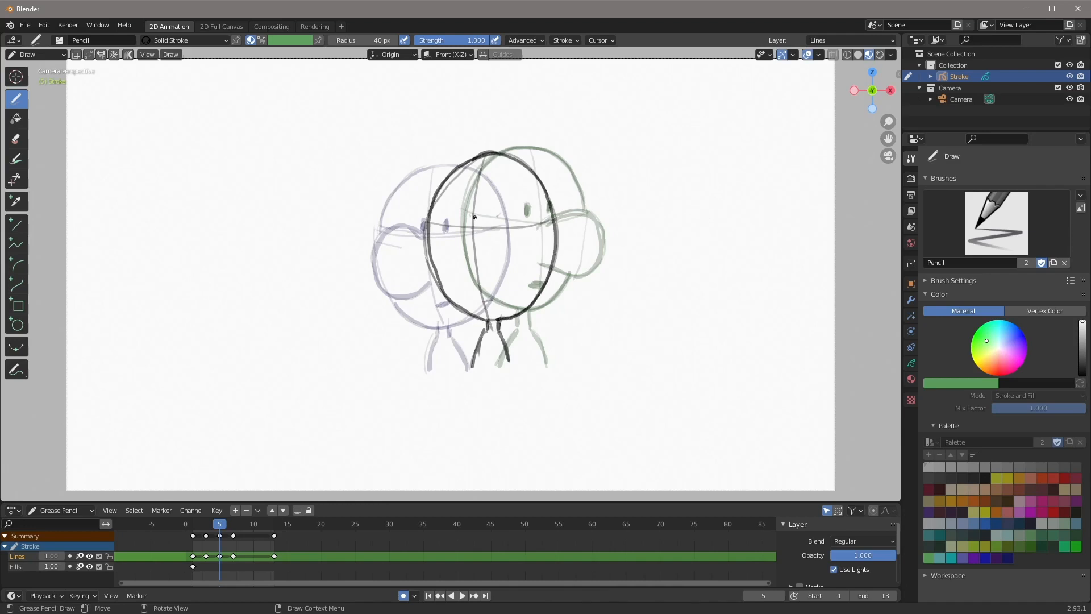
# Step: Draw the frame 5 head's mouth, round nose and filled eyes, and reinforce its outline
pyautogui.moveTo(480, 301); pyautogui.dragTo(492, 300)
pyautogui.moveTo(508, 247)
pyautogui.mouseDown()
pyautogui.moveTo(493, 224)
pyautogui.moveTo(465, 217)
pyautogui.moveTo(444, 246)
pyautogui.moveTo(448, 272)
pyautogui.moveTo(474, 293)
pyautogui.moveTo(506, 275)
pyautogui.moveTo(504, 235)
pyautogui.moveTo(467, 218)
pyautogui.moveTo(444, 241)
pyautogui.moveTo(446, 276)
pyautogui.moveTo(476, 292)
pyautogui.moveTo(502, 279)
pyautogui.mouseUp()
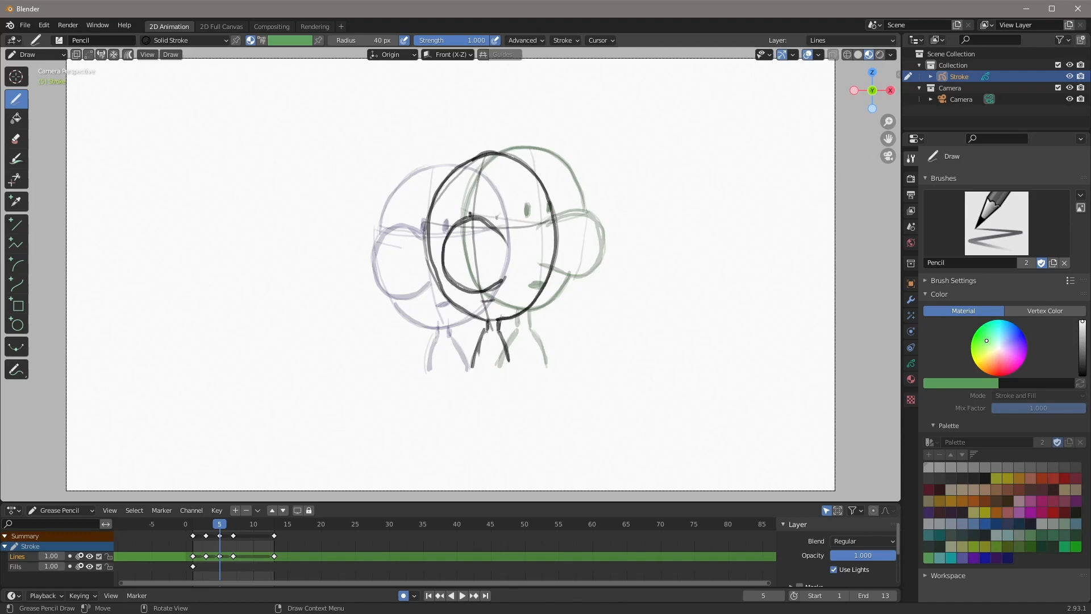
pyautogui.moveTo(497, 214)
pyautogui.mouseDown()
pyautogui.moveTo(469, 215)
pyautogui.moveTo(499, 223)
pyautogui.moveTo(473, 217)
pyautogui.moveTo(448, 238)
pyautogui.moveTo(449, 282)
pyautogui.moveTo(502, 282)
pyautogui.moveTo(498, 301)
pyautogui.mouseUp()
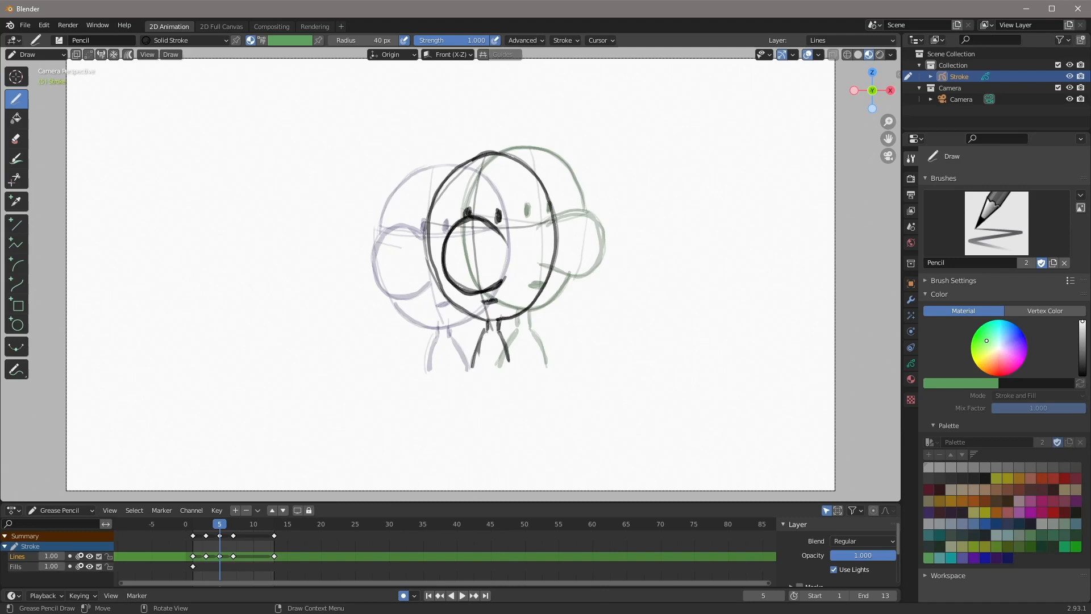
pyautogui.moveTo(531, 166)
pyautogui.mouseDown()
pyautogui.moveTo(476, 154)
pyautogui.moveTo(441, 187)
pyautogui.moveTo(427, 233)
pyautogui.moveTo(455, 305)
pyautogui.moveTo(482, 321)
pyautogui.moveTo(515, 312)
pyautogui.mouseUp()
pyautogui.moveTo(517, 164); pyautogui.dragTo(544, 200)
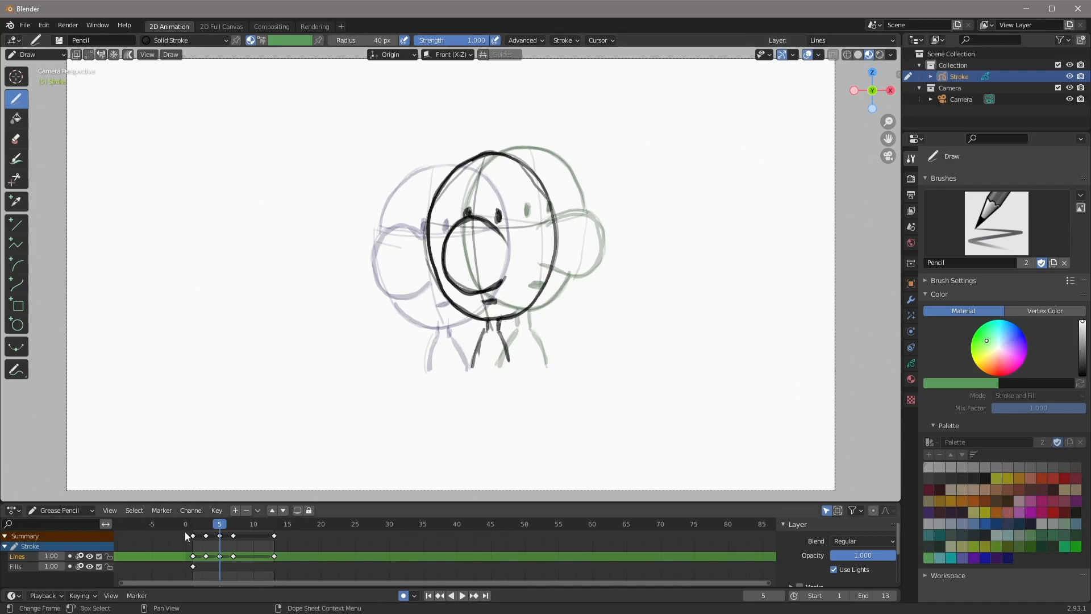
# Step: On frame 9, sketch a head between the frame 7 and frame 13 poses, with face guidelines, eyes, left-facing round nose and mouth
pyautogui.moveTo(219, 526)
pyautogui.mouseDown()
pyautogui.moveTo(185, 525)
pyautogui.moveTo(232, 549)
pyautogui.mouseUp()
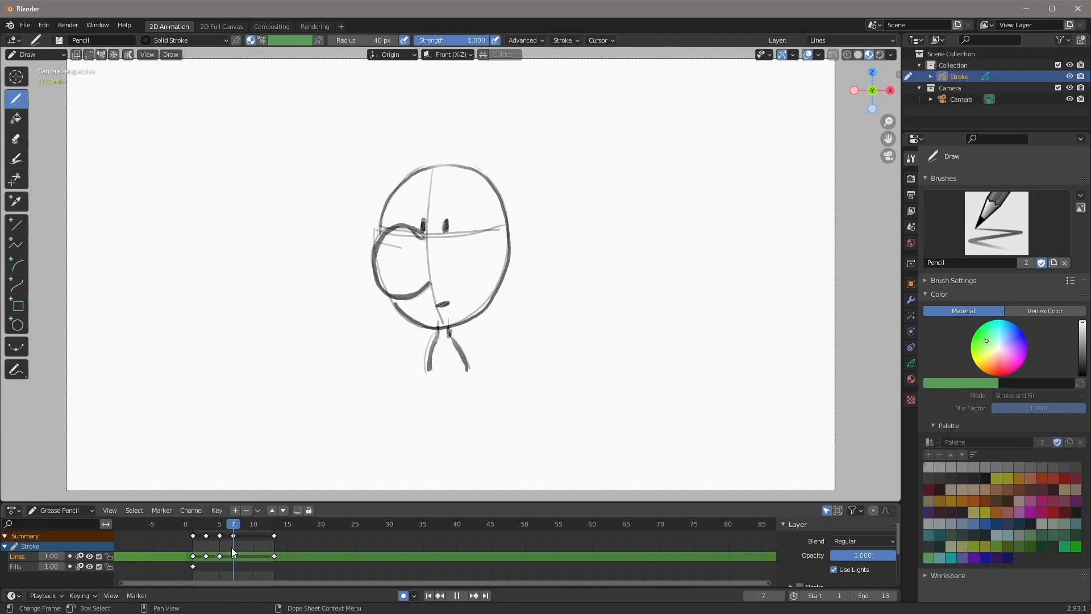
pyautogui.moveTo(235, 553); pyautogui.dragTo(244, 550)
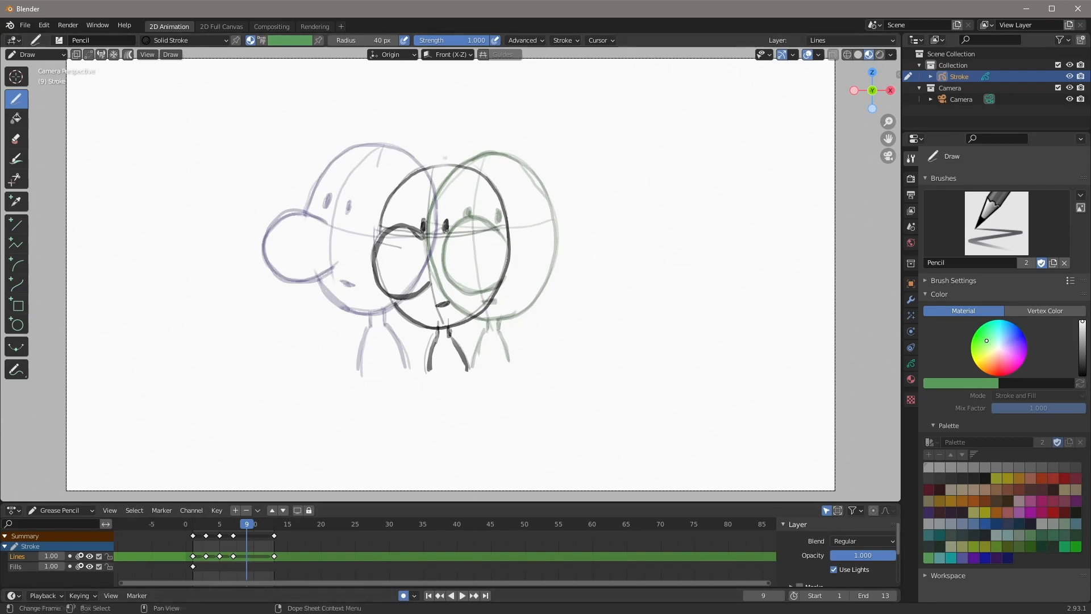
pyautogui.moveTo(423, 153)
pyautogui.mouseDown()
pyautogui.moveTo(363, 183)
pyautogui.moveTo(347, 242)
pyautogui.moveTo(371, 290)
pyautogui.moveTo(405, 318)
pyautogui.moveTo(458, 300)
pyautogui.moveTo(481, 227)
pyautogui.moveTo(464, 177)
pyautogui.moveTo(426, 152)
pyautogui.moveTo(384, 152)
pyautogui.moveTo(399, 175)
pyautogui.moveTo(395, 315)
pyautogui.mouseUp()
pyautogui.moveTo(347, 230)
pyautogui.mouseDown()
pyautogui.moveTo(381, 238)
pyautogui.moveTo(480, 225)
pyautogui.mouseUp()
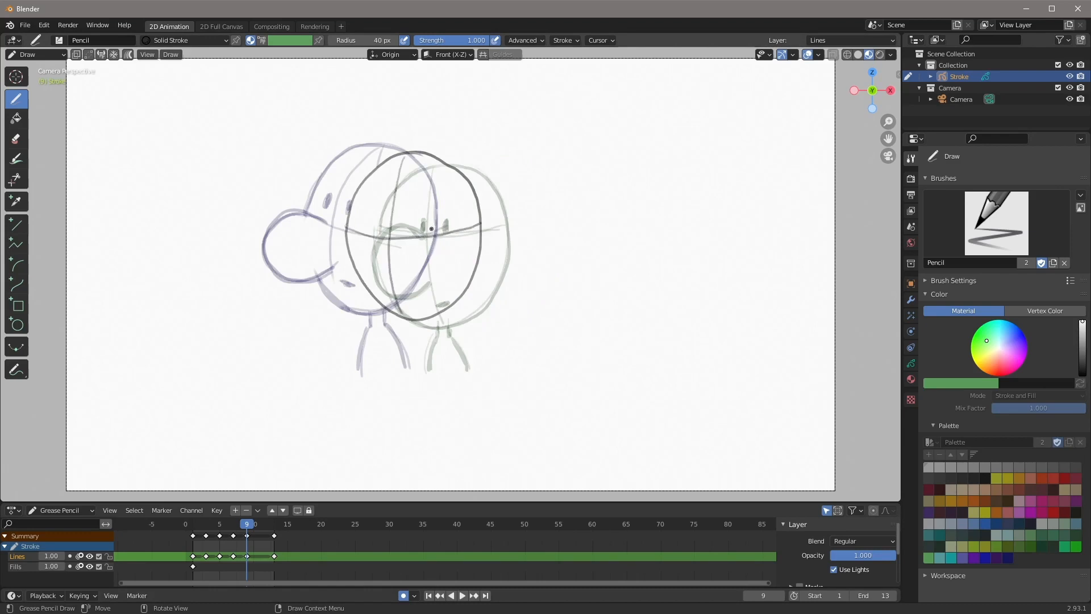
pyautogui.moveTo(381, 212)
pyautogui.mouseDown()
pyautogui.moveTo(403, 222)
pyautogui.moveTo(405, 213)
pyautogui.moveTo(371, 237)
pyautogui.moveTo(338, 282)
pyautogui.moveTo(401, 276)
pyautogui.mouseUp()
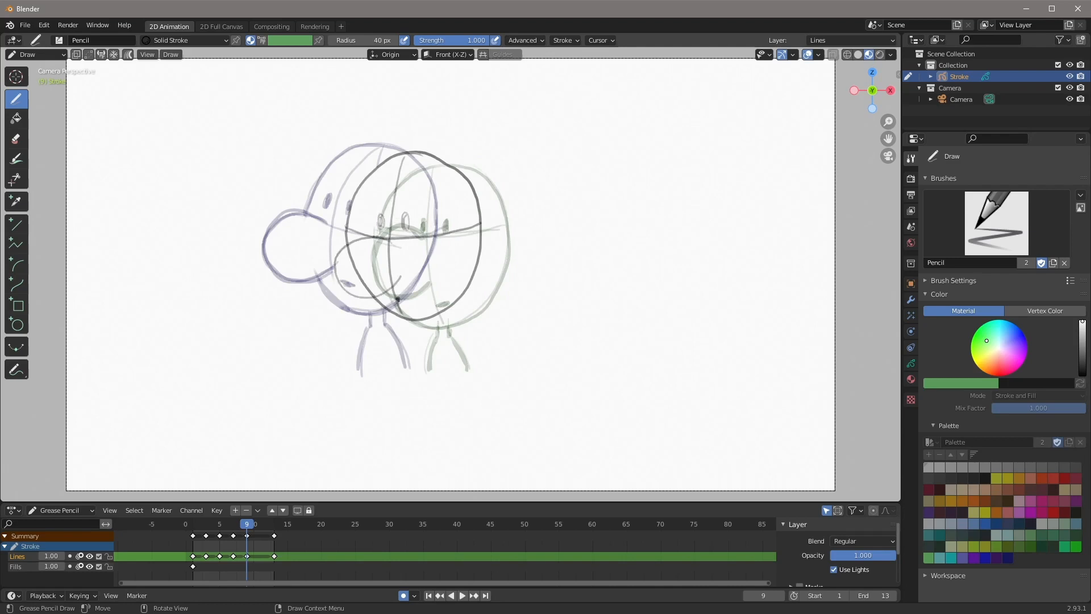
# Step: Draw the neck and shoulders under the frame 9 head
pyautogui.moveTo(407, 320); pyautogui.dragTo(409, 332)
pyautogui.moveTo(417, 318)
pyautogui.mouseDown()
pyautogui.moveTo(424, 337)
pyautogui.moveTo(406, 377)
pyautogui.mouseUp()
pyautogui.moveTo(410, 321)
pyautogui.mouseDown()
pyautogui.moveTo(408, 333)
pyautogui.moveTo(410, 323)
pyautogui.moveTo(423, 328)
pyautogui.moveTo(406, 376)
pyautogui.moveTo(406, 362)
pyautogui.moveTo(442, 375)
pyautogui.moveTo(408, 337)
pyautogui.mouseUp()
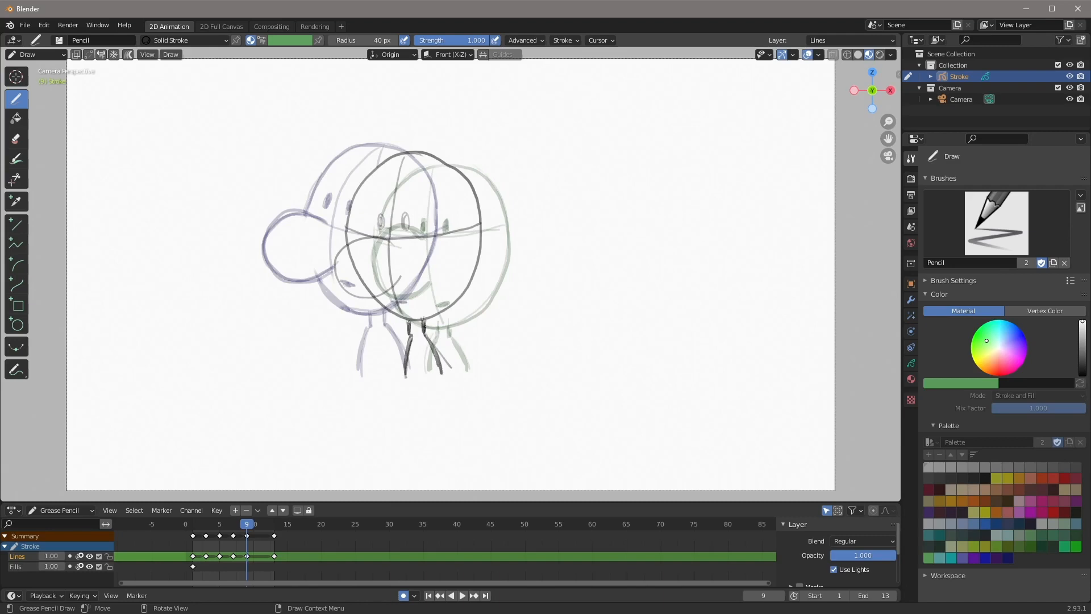
# Step: Darken the frame 9 head's nose, eyes, mouth and outline
pyautogui.moveTo(390, 241)
pyautogui.mouseDown()
pyautogui.moveTo(355, 238)
pyautogui.moveTo(334, 272)
pyautogui.moveTo(371, 300)
pyautogui.moveTo(357, 296)
pyautogui.moveTo(343, 251)
pyautogui.moveTo(390, 233)
pyautogui.moveTo(380, 228)
pyautogui.moveTo(407, 230)
pyautogui.moveTo(406, 217)
pyautogui.mouseUp()
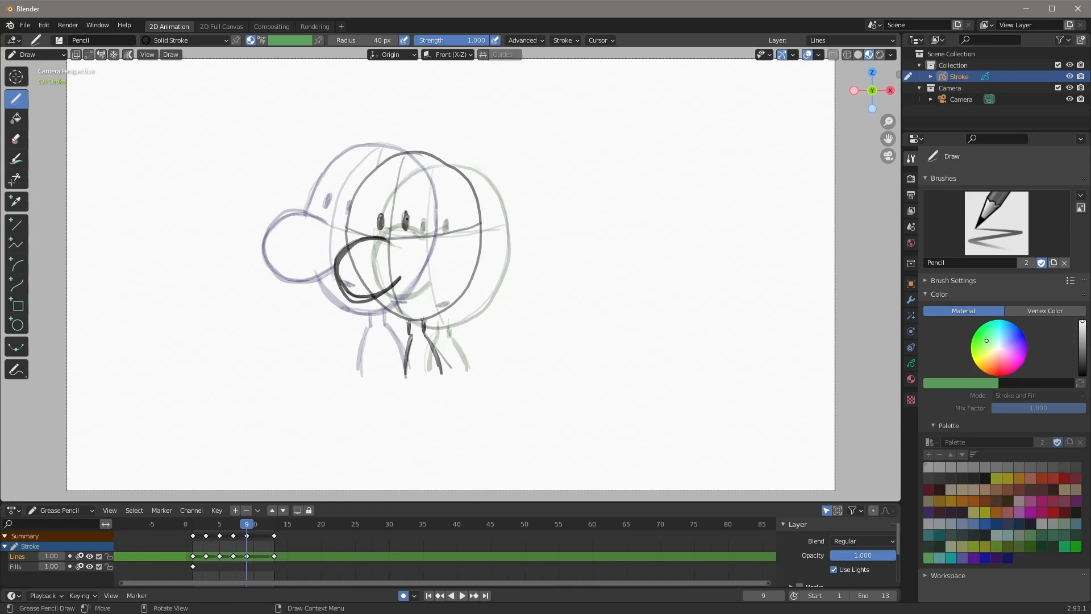
pyautogui.moveTo(405, 302)
pyautogui.mouseDown()
pyautogui.moveTo(393, 306)
pyautogui.moveTo(407, 304)
pyautogui.mouseUp()
pyautogui.moveTo(351, 243)
pyautogui.mouseDown()
pyautogui.moveTo(349, 208)
pyautogui.moveTo(378, 164)
pyautogui.moveTo(415, 148)
pyautogui.moveTo(441, 160)
pyautogui.moveTo(464, 176)
pyautogui.moveTo(482, 243)
pyautogui.moveTo(455, 302)
pyautogui.moveTo(398, 322)
pyautogui.moveTo(375, 296)
pyautogui.moveTo(400, 317)
pyautogui.moveTo(430, 317)
pyautogui.moveTo(464, 287)
pyautogui.moveTo(480, 232)
pyautogui.moveTo(474, 183)
pyautogui.moveTo(447, 156)
pyautogui.moveTo(413, 150)
pyautogui.mouseUp()
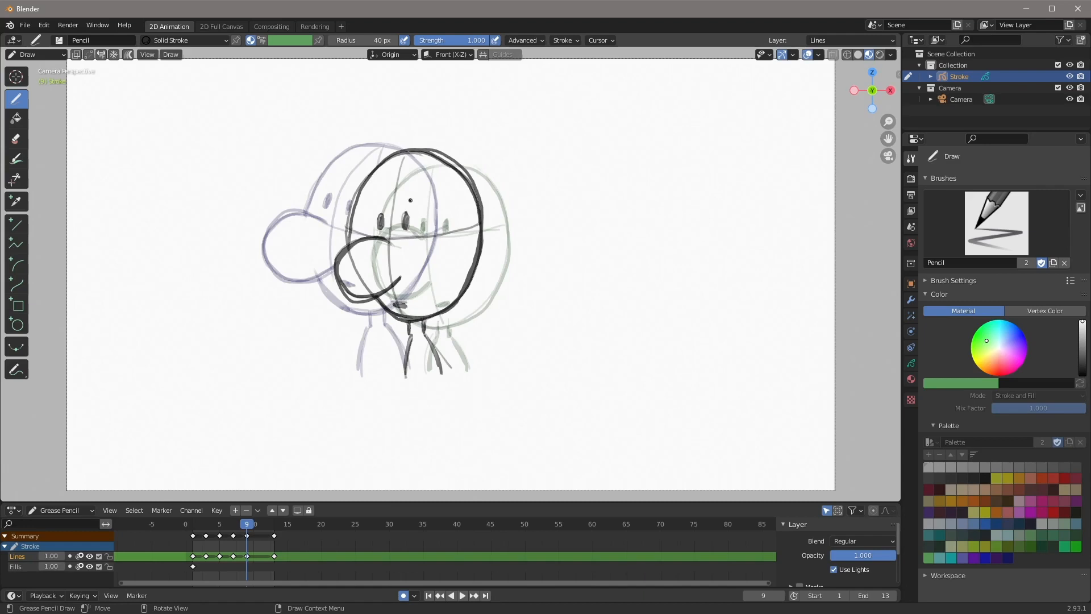
# Step: Darken the frame 9 character's eyes, mouth, neck and shoulder lines
pyautogui.moveTo(381, 211)
pyautogui.mouseDown()
pyautogui.moveTo(381, 225)
pyautogui.moveTo(406, 228)
pyautogui.moveTo(382, 223)
pyautogui.moveTo(349, 243)
pyautogui.moveTo(341, 284)
pyautogui.moveTo(380, 300)
pyautogui.moveTo(400, 277)
pyautogui.moveTo(405, 321)
pyautogui.moveTo(425, 327)
pyautogui.moveTo(403, 367)
pyautogui.mouseUp()
pyautogui.moveTo(423, 330); pyautogui.dragTo(436, 371)
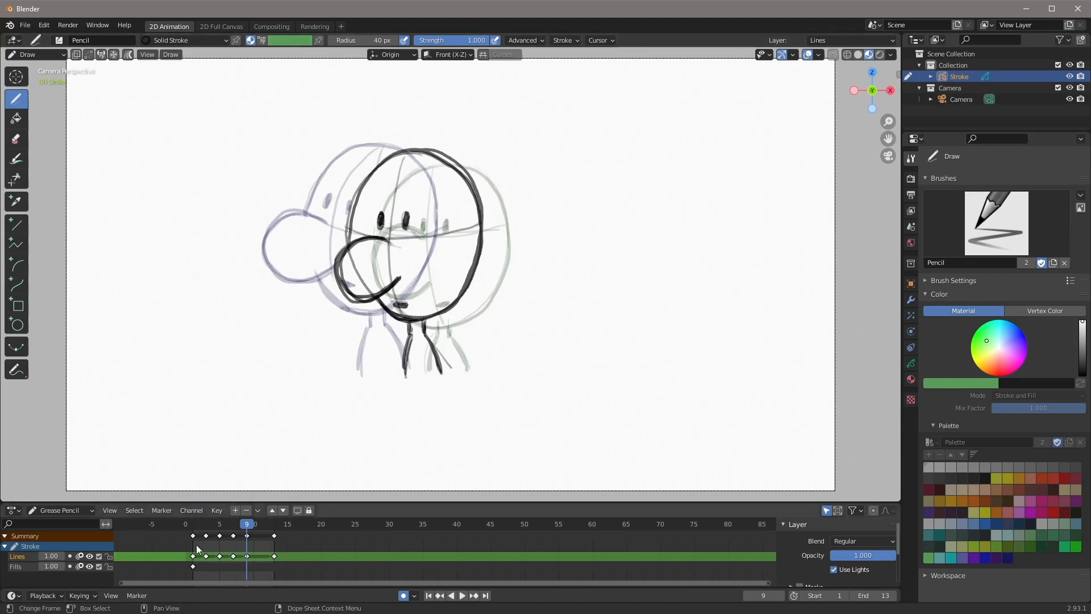
# Step: Move the final pose's keyframe from frame 13 to frame 11 and play the animation from frame 1
pyautogui.moveTo(247, 523)
pyautogui.mouseDown()
pyautogui.moveTo(193, 532)
pyautogui.moveTo(284, 540)
pyautogui.moveTo(200, 530)
pyautogui.moveTo(267, 544)
pyautogui.moveTo(191, 540)
pyautogui.moveTo(268, 551)
pyautogui.moveTo(256, 547)
pyautogui.mouseUp()
pyautogui.click(274, 556)
pyautogui.moveTo(274, 533); pyautogui.dragTo(264, 534)
pyautogui.press('space')
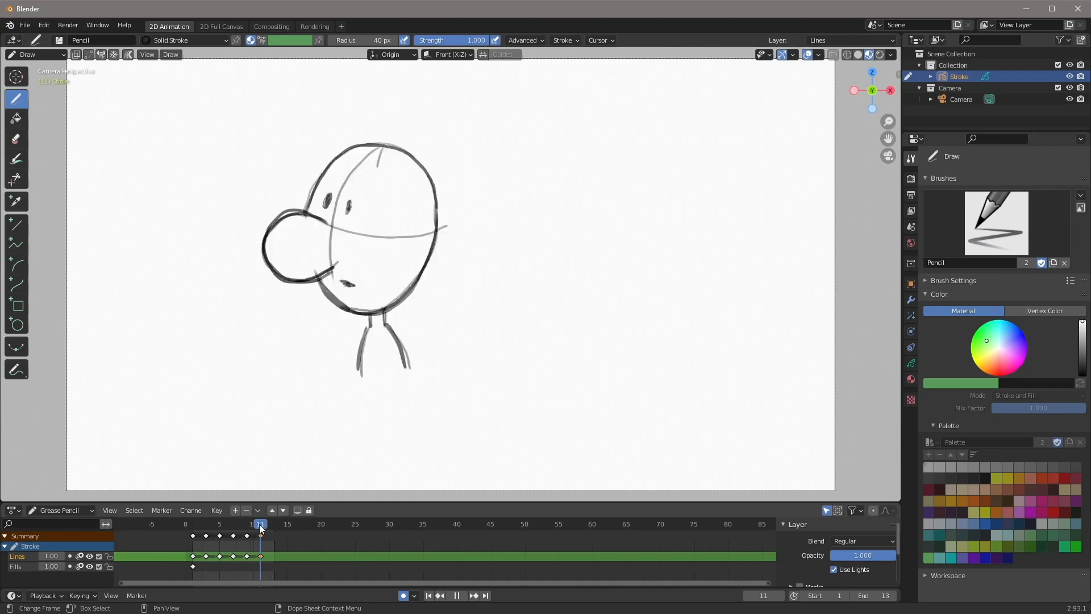
pyautogui.moveTo(267, 528)
pyautogui.mouseDown()
pyautogui.moveTo(253, 525)
pyautogui.moveTo(263, 528)
pyautogui.mouseUp()
pyautogui.moveTo(220, 527); pyautogui.dragTo(194, 527)
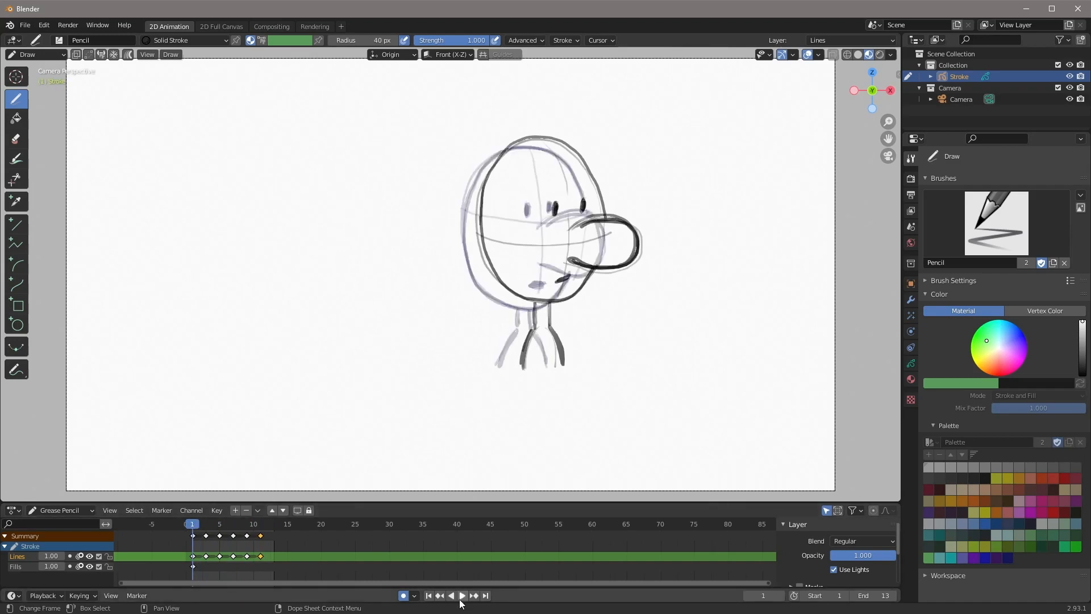
pyautogui.click(464, 595)
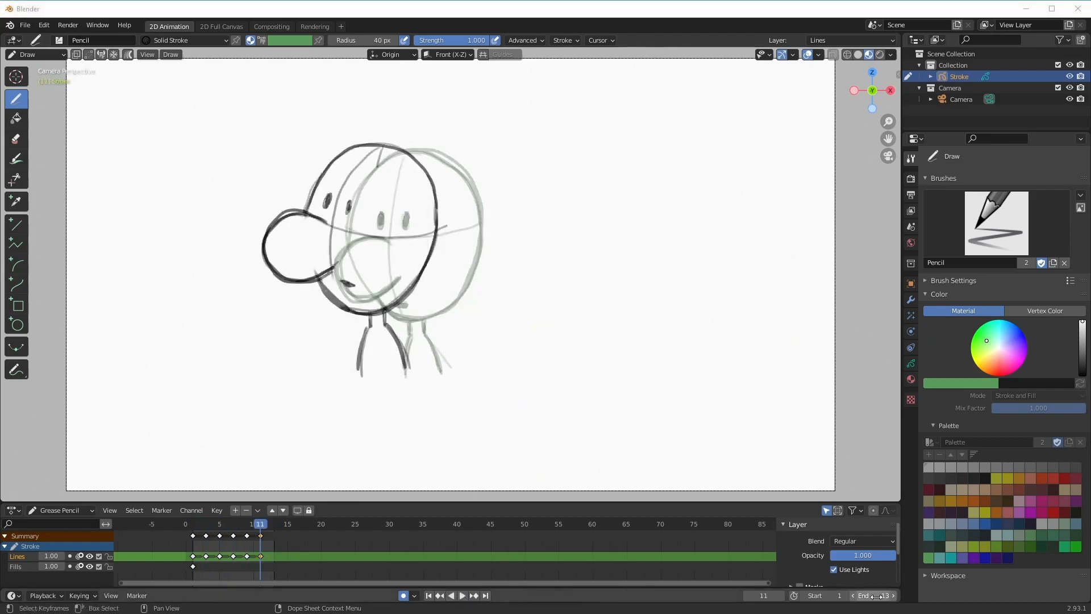
# Step: Set the animation's end frame to 20
pyautogui.click(876, 595)
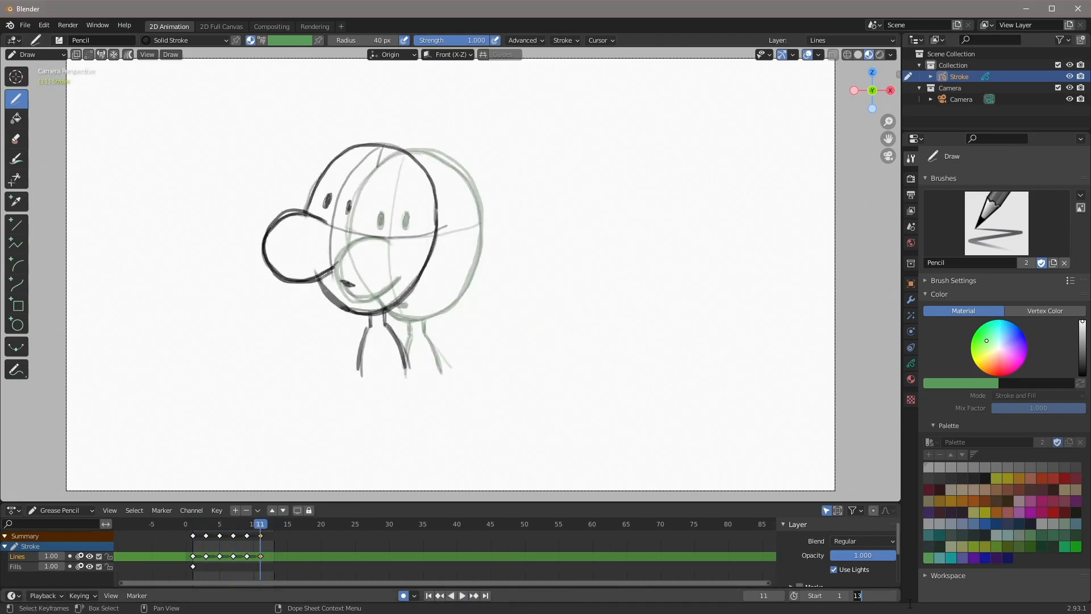
pyautogui.write('2')
pyautogui.write('0')
pyautogui.press('Return')
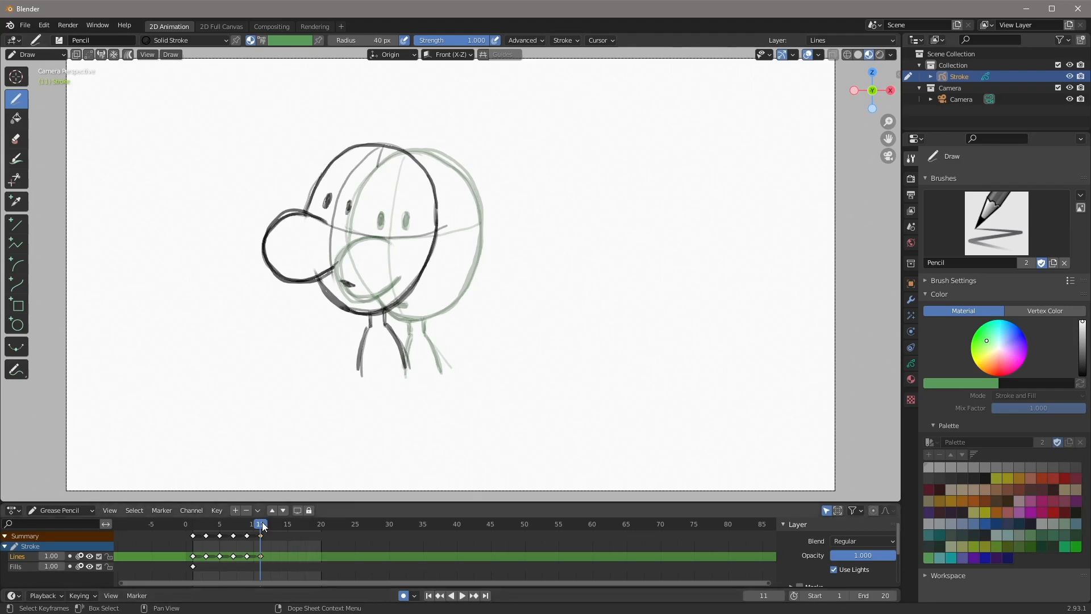
# Step: On frame 13, sketch and darken a head outline slightly further left than the frame 11 pose
pyautogui.press('space')
pyautogui.moveTo(261, 521); pyautogui.dragTo(271, 524)
pyautogui.press('space')
pyautogui.moveTo(302, 217); pyautogui.dragTo(301, 217)
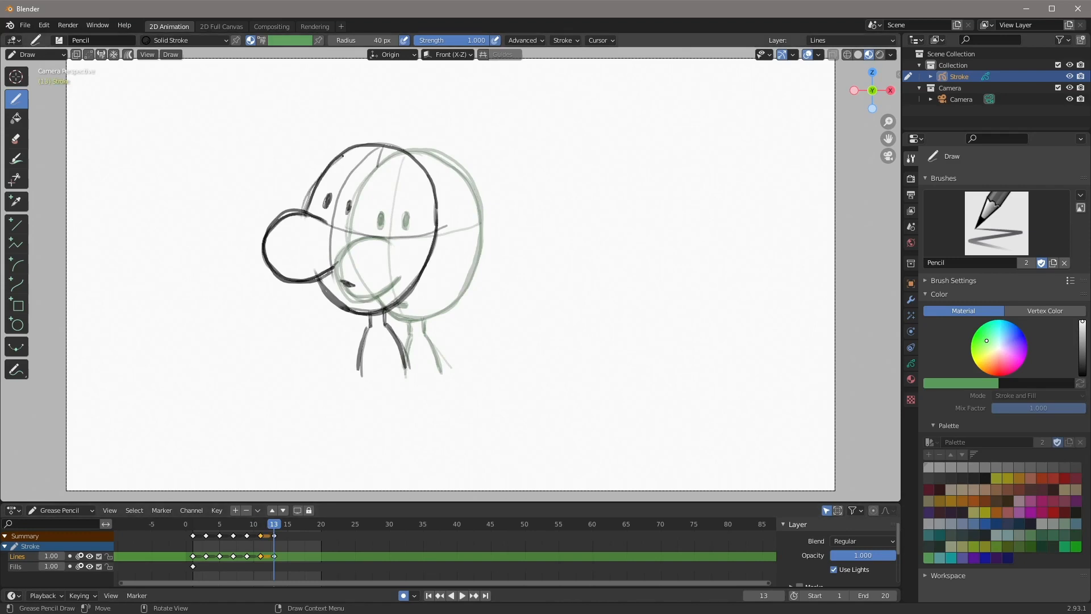
pyautogui.moveTo(426, 194); pyautogui.dragTo(431, 237)
pyautogui.moveTo(414, 284)
pyautogui.mouseDown()
pyautogui.moveTo(379, 314)
pyautogui.moveTo(332, 304)
pyautogui.moveTo(307, 256)
pyautogui.moveTo(308, 175)
pyautogui.mouseUp()
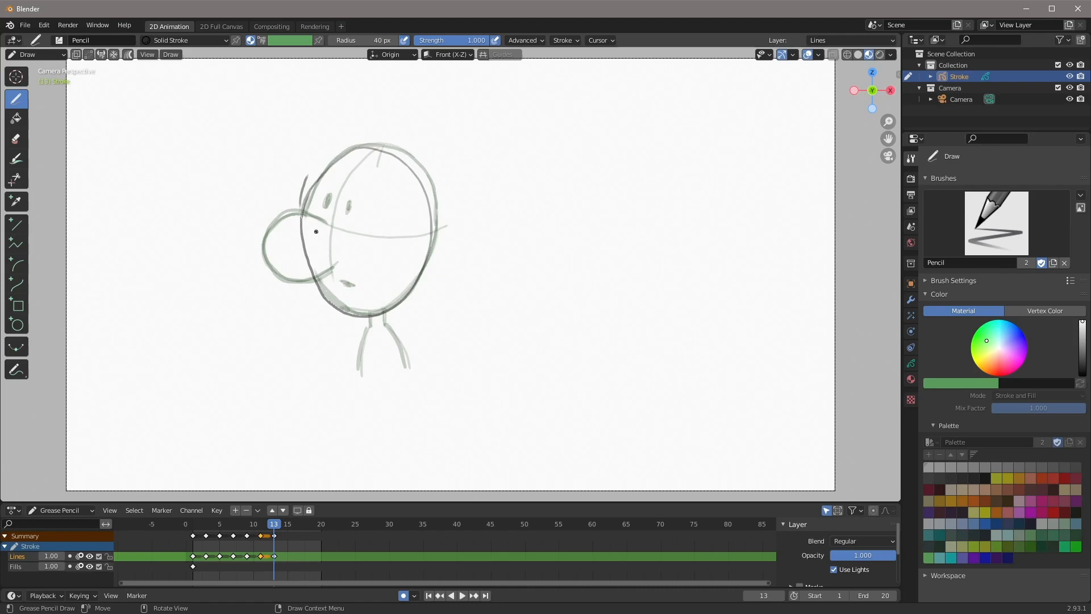
pyautogui.moveTo(302, 210)
pyautogui.mouseDown()
pyautogui.moveTo(329, 161)
pyautogui.moveTo(366, 142)
pyautogui.moveTo(404, 158)
pyautogui.moveTo(430, 227)
pyautogui.moveTo(403, 301)
pyautogui.moveTo(368, 313)
pyautogui.moveTo(333, 301)
pyautogui.moveTo(302, 228)
pyautogui.moveTo(311, 188)
pyautogui.mouseUp()
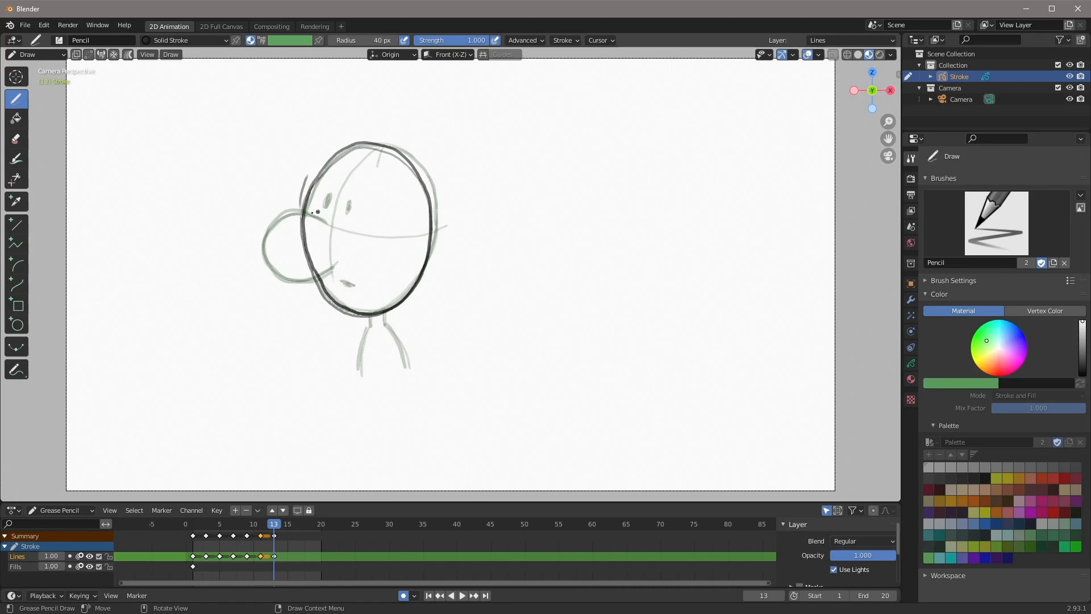
# Step: Draw the frame 13 head's round nose, filled eyes, mouth, neck and shoulders, close to the frame 11 pose
pyautogui.moveTo(289, 216)
pyautogui.mouseDown()
pyautogui.moveTo(265, 239)
pyautogui.moveTo(273, 277)
pyautogui.moveTo(320, 270)
pyautogui.moveTo(263, 233)
pyautogui.moveTo(316, 211)
pyautogui.moveTo(267, 237)
pyautogui.mouseUp()
pyautogui.moveTo(326, 191)
pyautogui.mouseDown()
pyautogui.moveTo(322, 206)
pyautogui.moveTo(344, 208)
pyautogui.mouseUp()
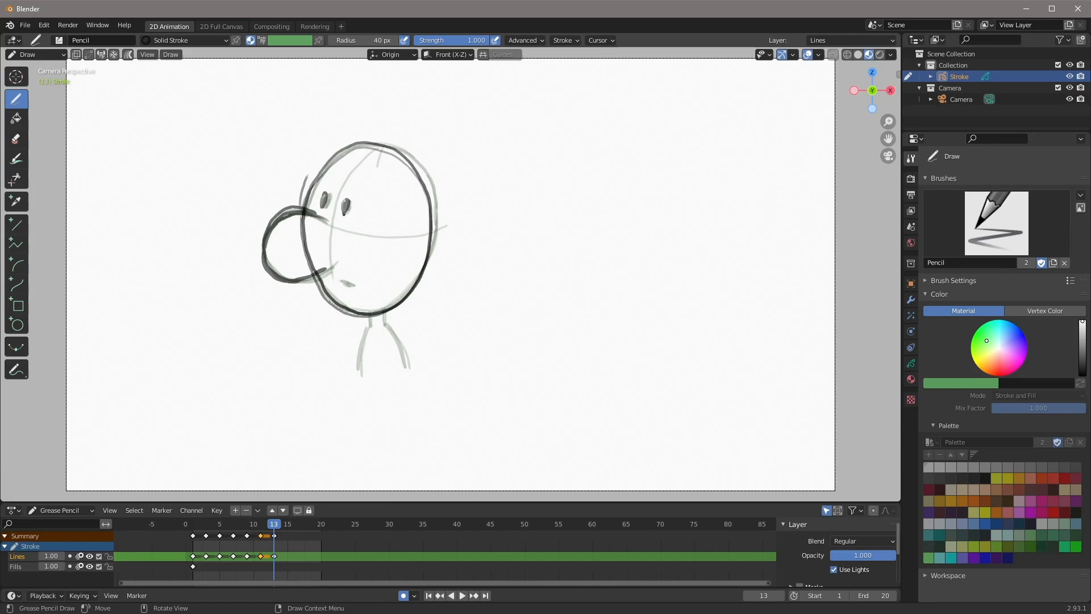
pyautogui.moveTo(343, 285); pyautogui.dragTo(344, 286)
pyautogui.moveTo(359, 331); pyautogui.dragTo(350, 370)
pyautogui.moveTo(382, 330); pyautogui.dragTo(396, 365)
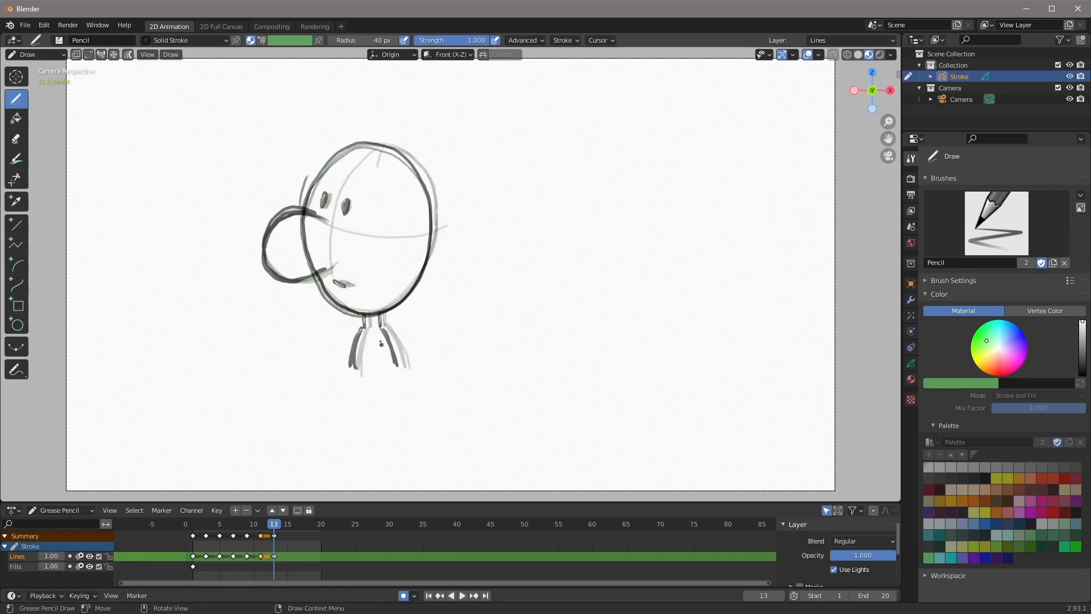
pyautogui.moveTo(365, 326); pyautogui.dragTo(356, 369)
pyautogui.moveTo(382, 330); pyautogui.dragTo(396, 363)
# Step: Erase the part of the frame 13 head outline that crosses the nose
pyautogui.moveTo(306, 211)
pyautogui.mouseDown()
pyautogui.moveTo(320, 173)
pyautogui.moveTo(352, 147)
pyautogui.moveTo(416, 167)
pyautogui.moveTo(430, 206)
pyautogui.moveTo(430, 258)
pyautogui.moveTo(408, 295)
pyautogui.moveTo(342, 315)
pyautogui.mouseUp()
pyautogui.click(16, 138)
pyautogui.moveTo(306, 230)
pyautogui.mouseDown()
pyautogui.moveTo(297, 244)
pyautogui.moveTo(309, 250)
pyautogui.mouseUp()
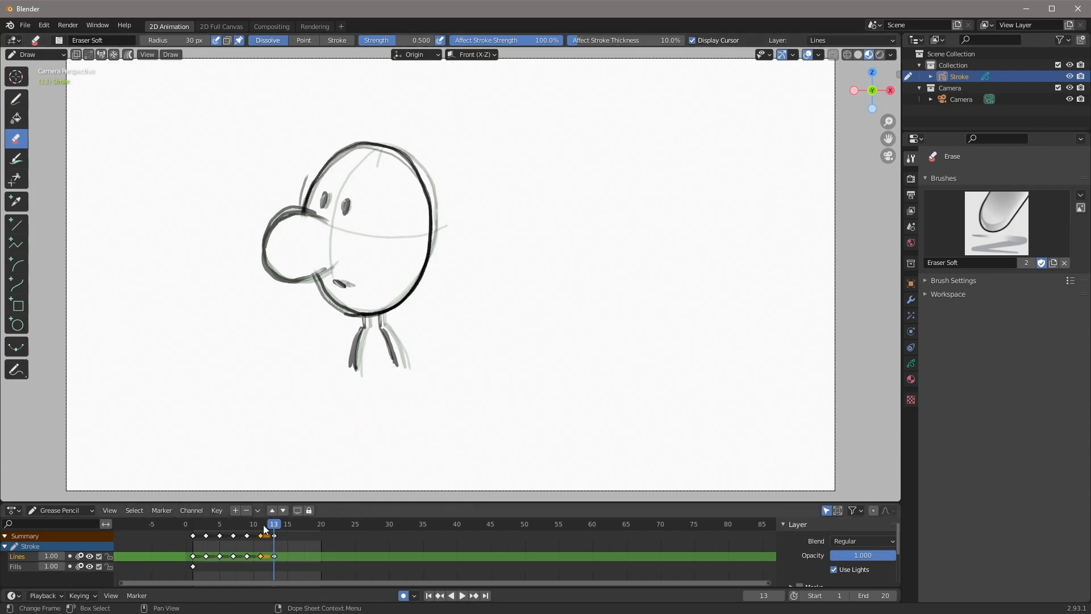
# Step: On frame 15, redraw the head outline slightly narrower than the frame 13 pose, erasing the first rough strokes
pyautogui.press('space')
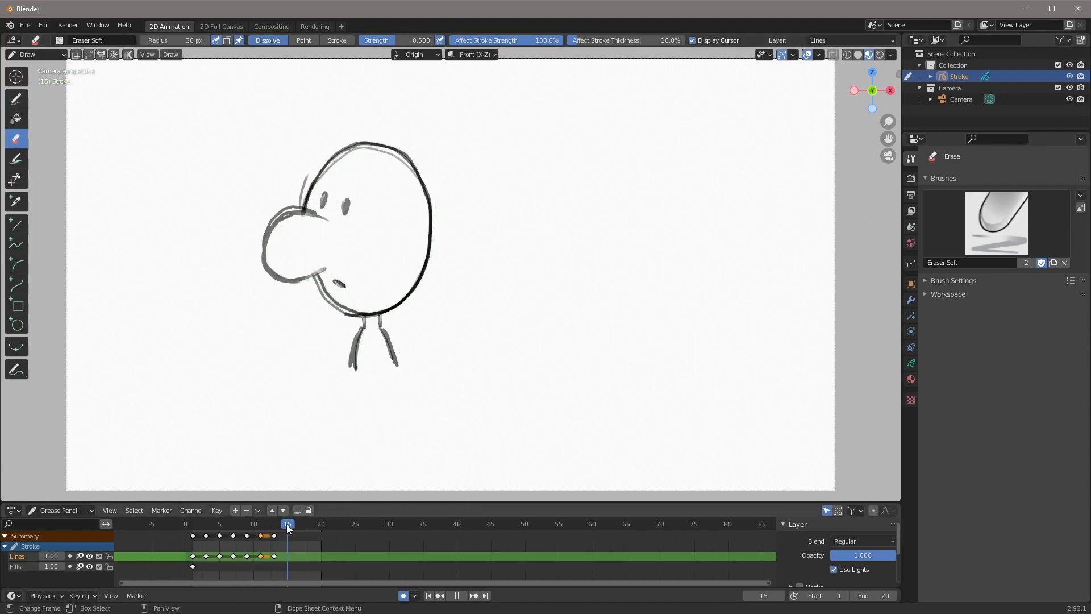
pyautogui.press('space')
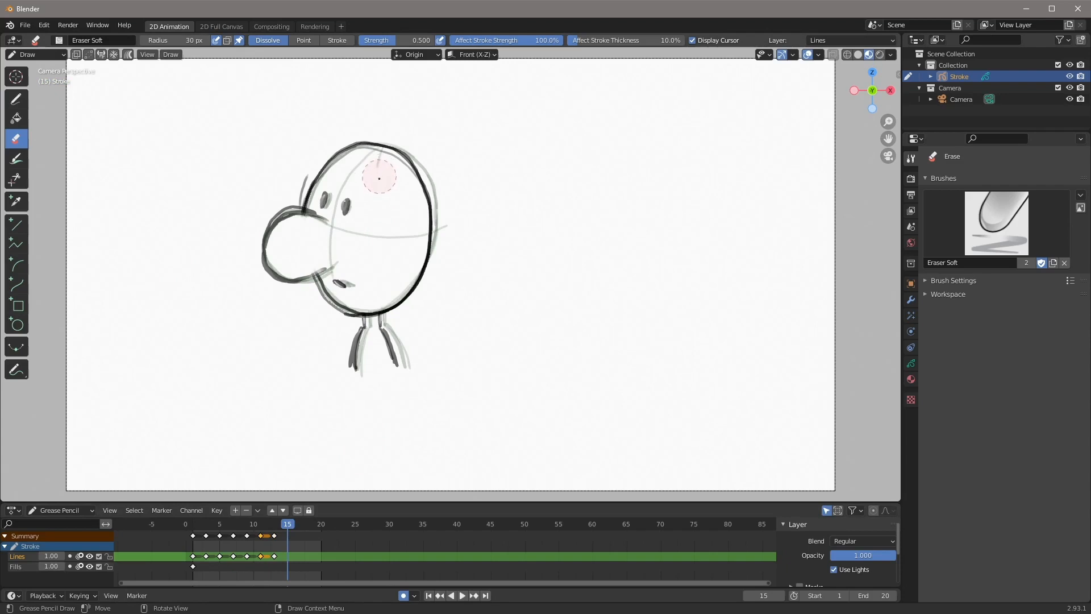
pyautogui.click(16, 99)
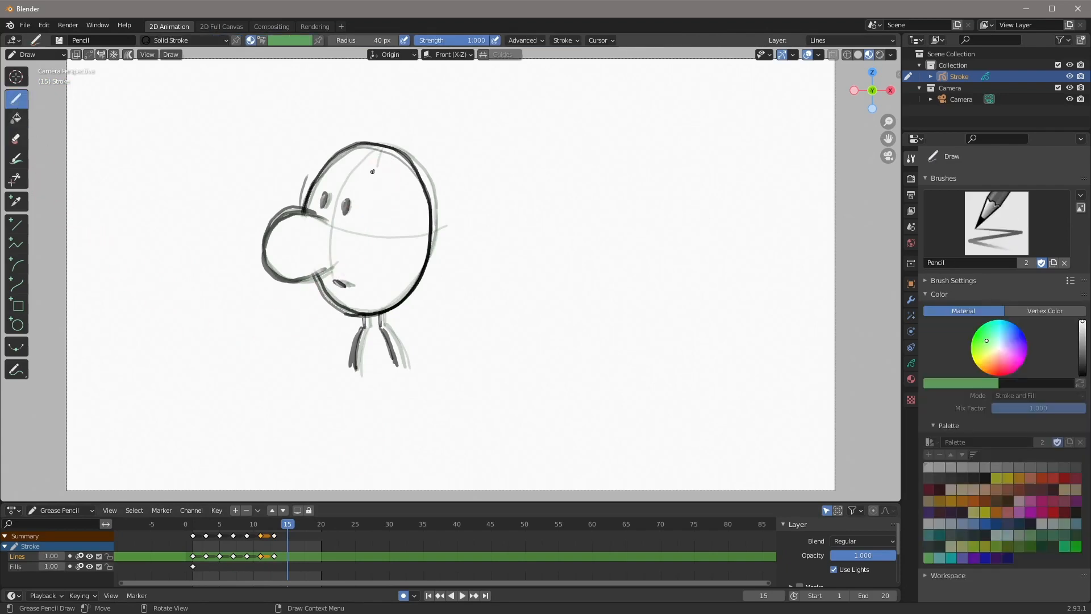
pyautogui.moveTo(397, 161); pyautogui.dragTo(393, 157)
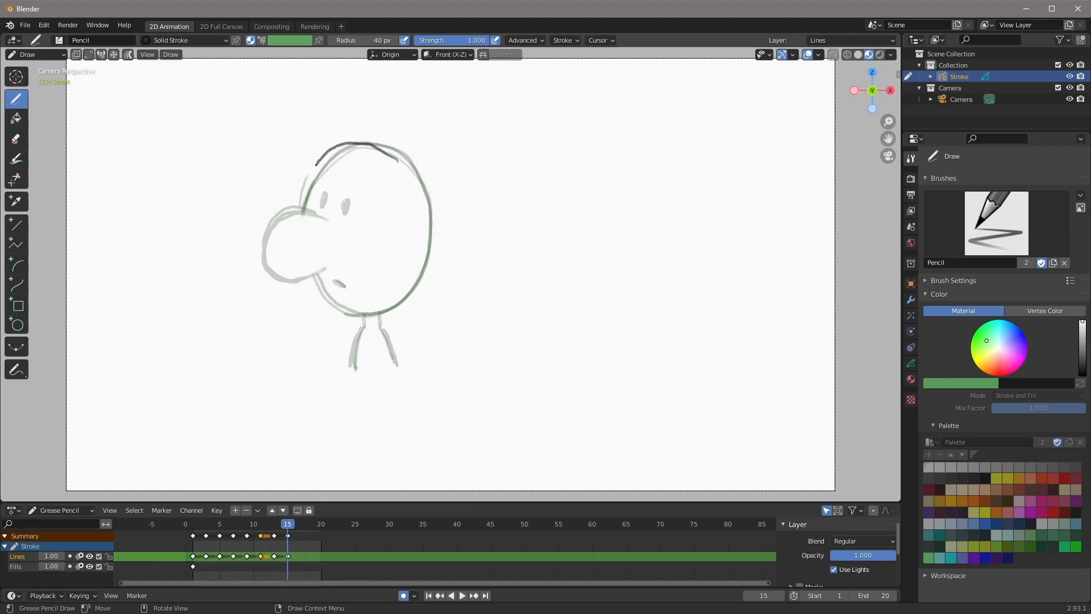
pyautogui.moveTo(304, 190)
pyautogui.mouseDown()
pyautogui.moveTo(293, 237)
pyautogui.moveTo(314, 301)
pyautogui.moveTo(343, 317)
pyautogui.moveTo(389, 296)
pyautogui.moveTo(406, 242)
pyautogui.moveTo(399, 149)
pyautogui.moveTo(420, 219)
pyautogui.moveTo(414, 280)
pyautogui.moveTo(388, 308)
pyautogui.mouseUp()
pyautogui.click(16, 138)
pyautogui.moveTo(297, 214)
pyautogui.mouseDown()
pyautogui.moveTo(304, 292)
pyautogui.moveTo(372, 292)
pyautogui.moveTo(385, 284)
pyautogui.moveTo(397, 205)
pyautogui.moveTo(409, 248)
pyautogui.moveTo(397, 280)
pyautogui.moveTo(411, 176)
pyautogui.moveTo(341, 146)
pyautogui.moveTo(305, 189)
pyautogui.moveTo(275, 195)
pyautogui.mouseUp()
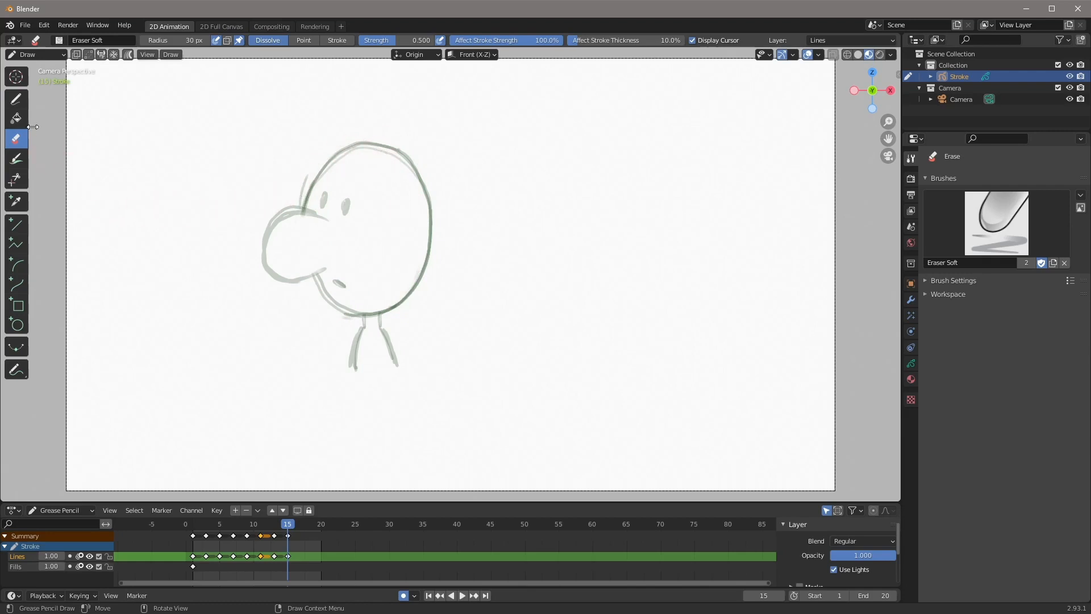
pyautogui.click(16, 99)
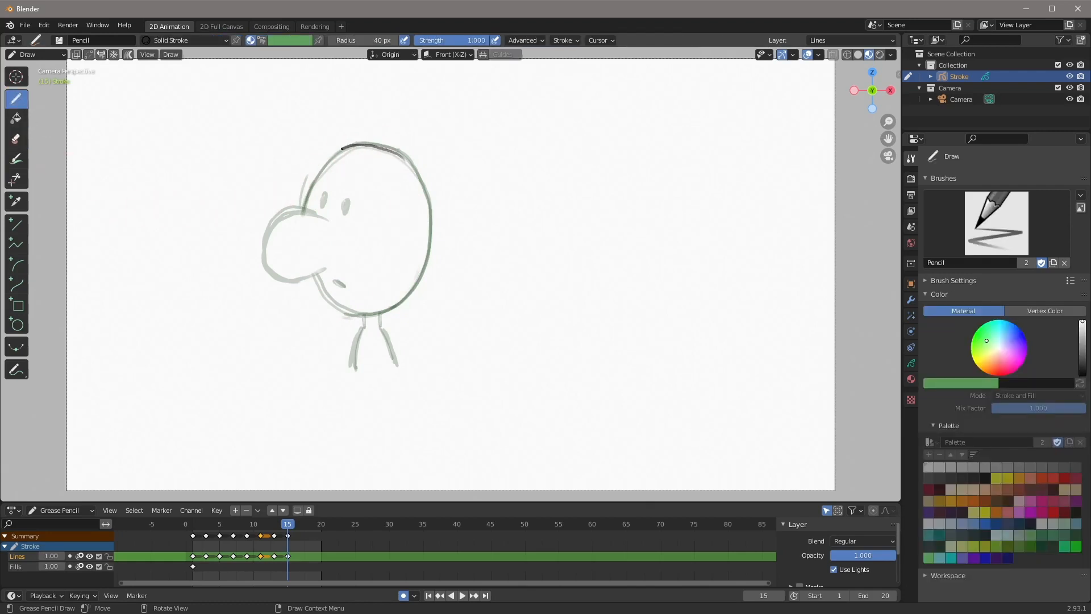
pyautogui.moveTo(324, 163)
pyautogui.mouseDown()
pyautogui.moveTo(301, 227)
pyautogui.moveTo(307, 266)
pyautogui.moveTo(342, 312)
pyautogui.moveTo(374, 314)
pyautogui.mouseUp()
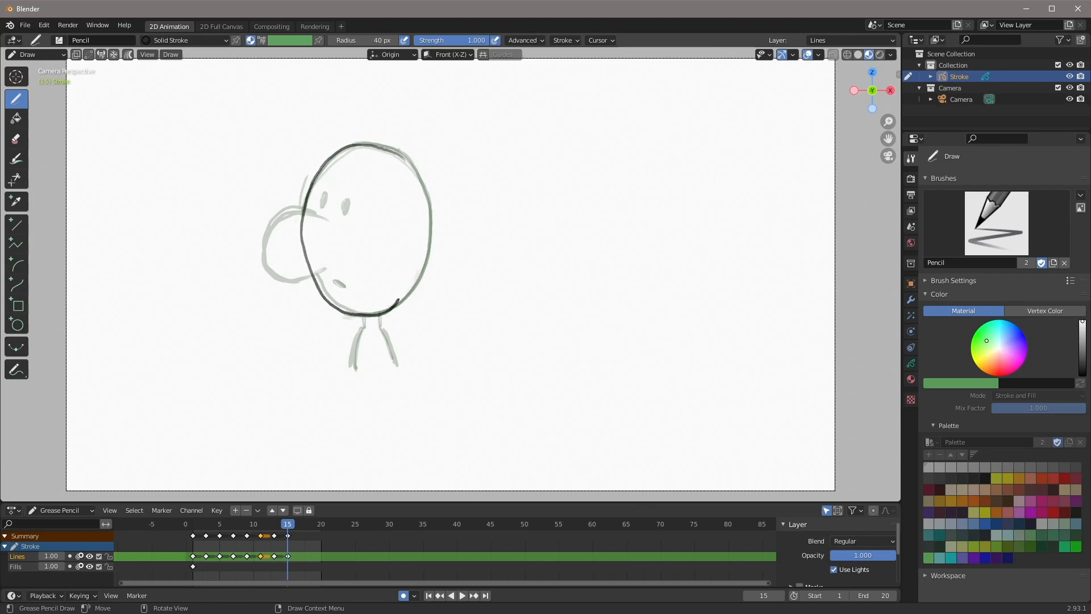
pyautogui.moveTo(410, 280)
pyautogui.mouseDown()
pyautogui.moveTo(424, 248)
pyautogui.moveTo(411, 171)
pyautogui.moveTo(426, 253)
pyautogui.moveTo(398, 306)
pyautogui.moveTo(341, 316)
pyautogui.moveTo(311, 283)
pyautogui.moveTo(301, 231)
pyautogui.moveTo(347, 160)
pyautogui.mouseUp()
pyautogui.rightClick(410, 167)
pyautogui.click(413, 154)
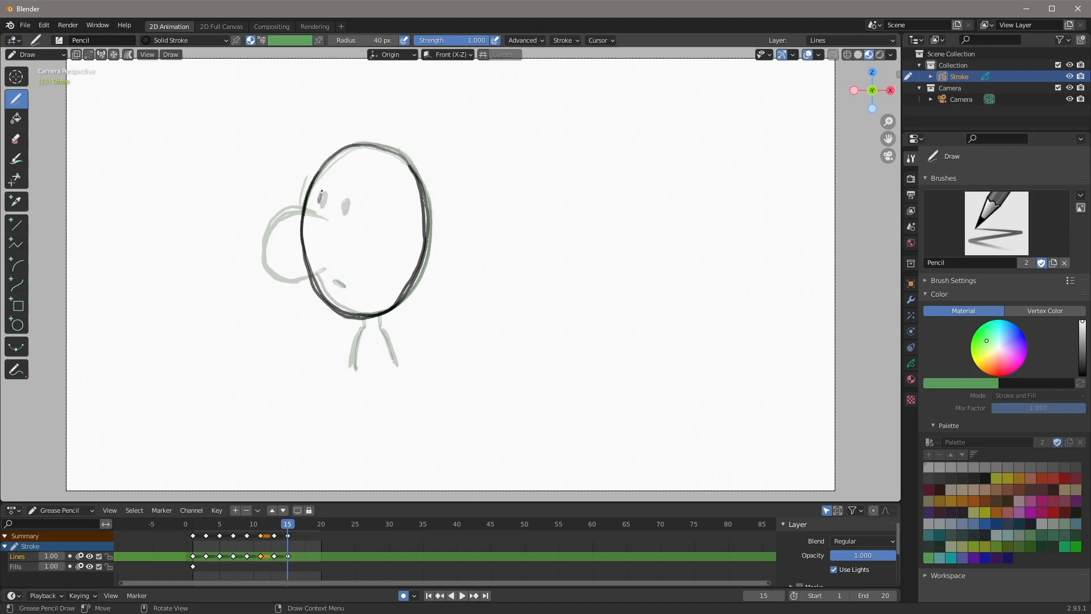
# Step: Add the eyes, round nose, mouth, neck and shoulders to the frame 15 head and erase the outline inside the nose
pyautogui.moveTo(317, 196); pyautogui.dragTo(322, 194)
pyautogui.moveTo(266, 266)
pyautogui.mouseDown()
pyautogui.moveTo(296, 282)
pyautogui.moveTo(325, 270)
pyautogui.moveTo(277, 277)
pyautogui.moveTo(263, 228)
pyautogui.moveTo(305, 203)
pyautogui.moveTo(327, 217)
pyautogui.moveTo(273, 215)
pyautogui.mouseUp()
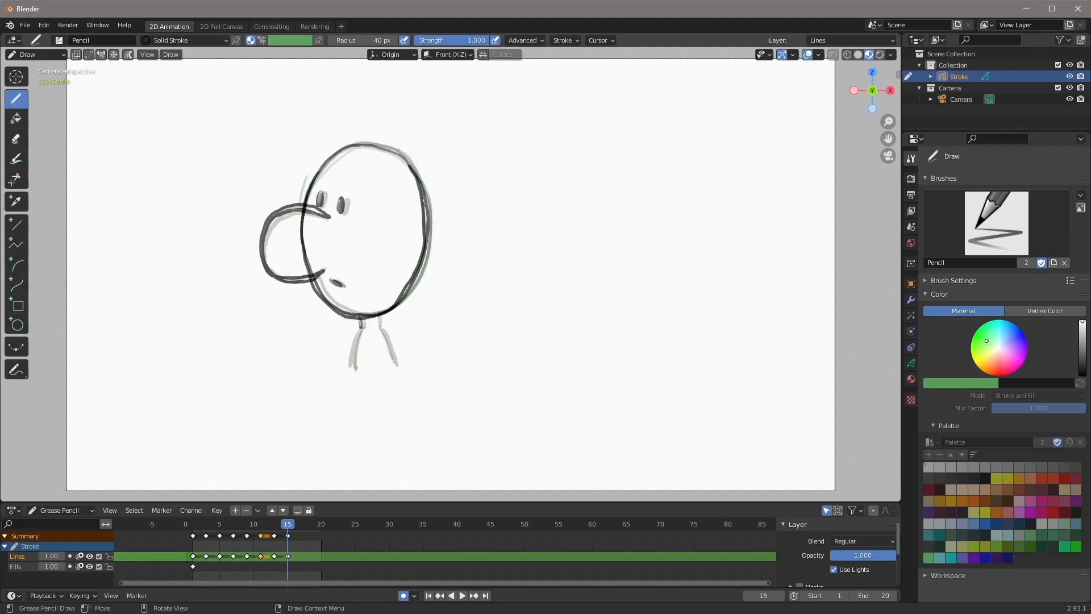
pyautogui.moveTo(354, 340)
pyautogui.mouseDown()
pyautogui.moveTo(352, 355)
pyautogui.moveTo(390, 362)
pyautogui.moveTo(378, 331)
pyautogui.moveTo(352, 351)
pyautogui.mouseUp()
pyautogui.click(16, 139)
# Step: Copy the frame 11 pose's keyframe to frame 17 so the head settles back into that pose
pyautogui.moveTo(286, 520); pyautogui.dragTo(261, 522)
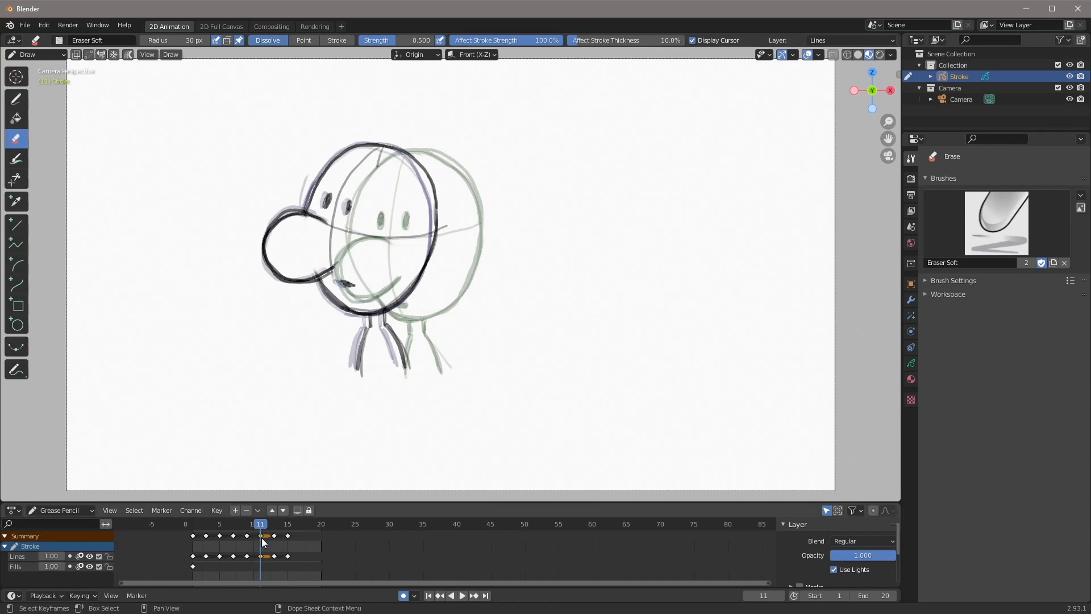
pyautogui.moveTo(265, 526); pyautogui.dragTo(293, 526)
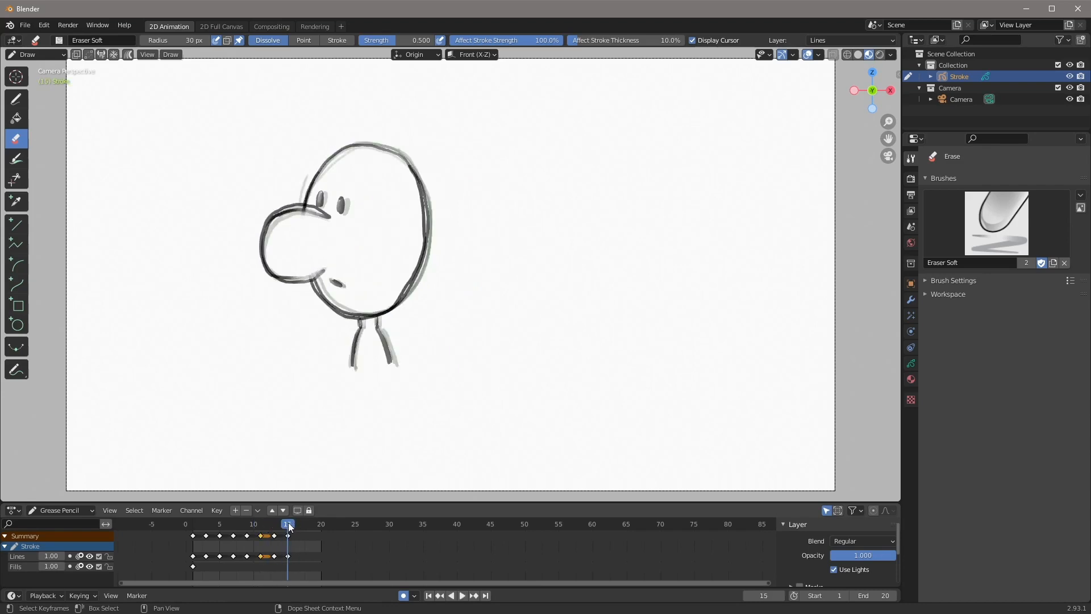
pyautogui.moveTo(288, 523); pyautogui.dragTo(301, 522)
pyautogui.moveTo(301, 521); pyautogui.dragTo(261, 532)
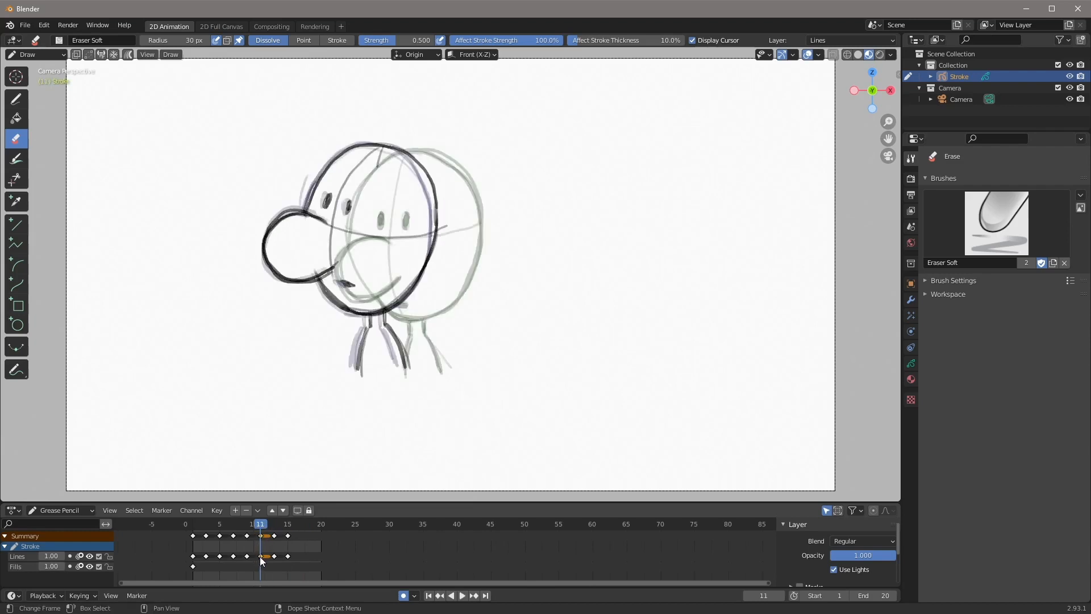
pyautogui.click(260, 555)
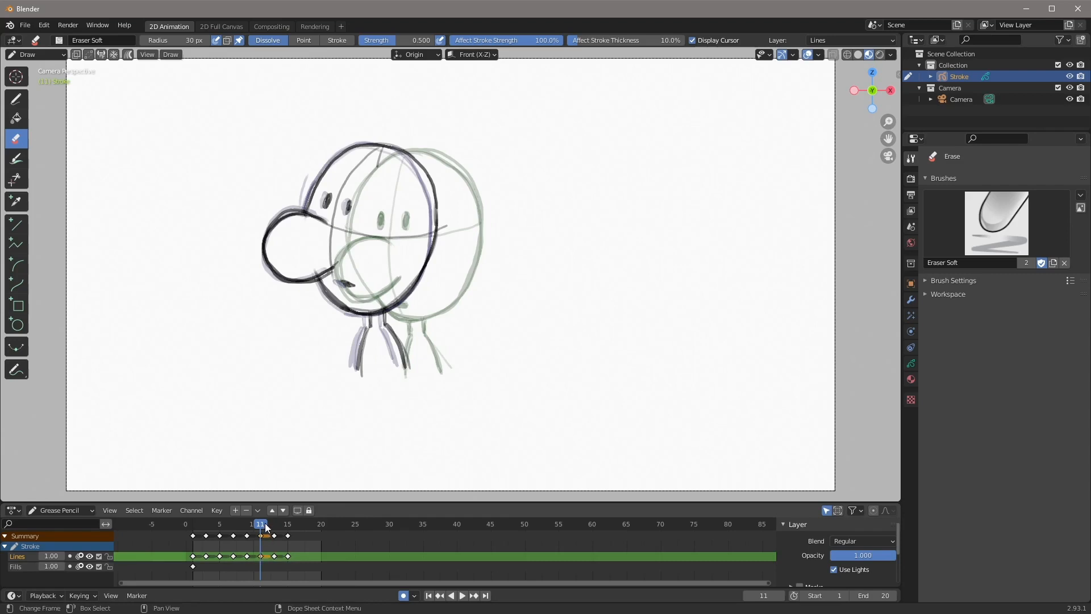
pyautogui.moveTo(258, 523); pyautogui.dragTo(301, 526)
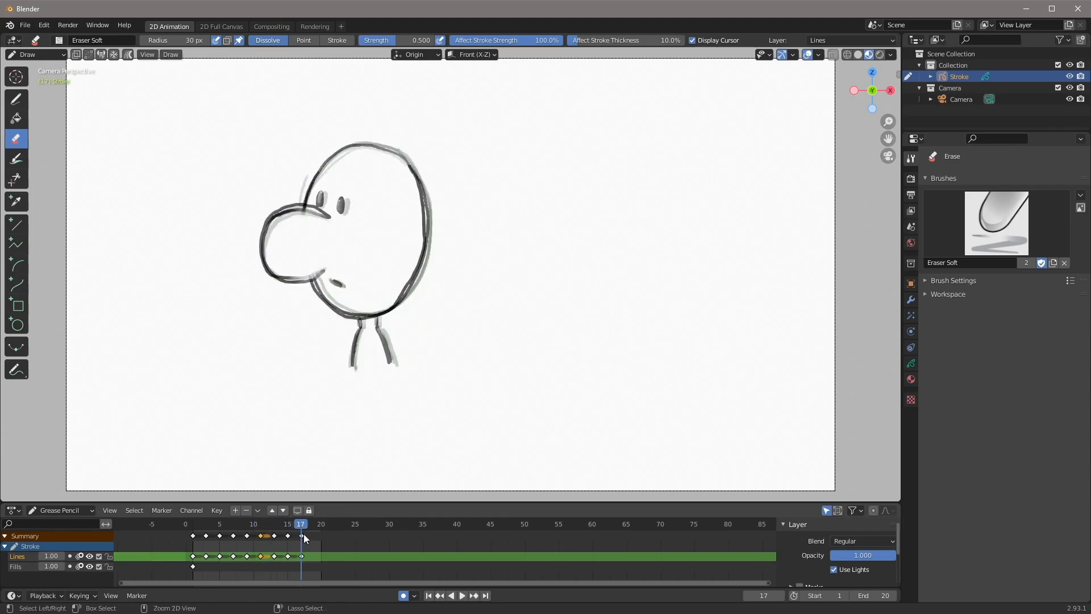
pyautogui.moveTo(302, 522); pyautogui.dragTo(260, 532)
pyautogui.click(301, 535)
pyautogui.moveTo(269, 532); pyautogui.dragTo(301, 526)
# Step: Set the animation's end frame to 30
pyautogui.doubleClick(872, 595)
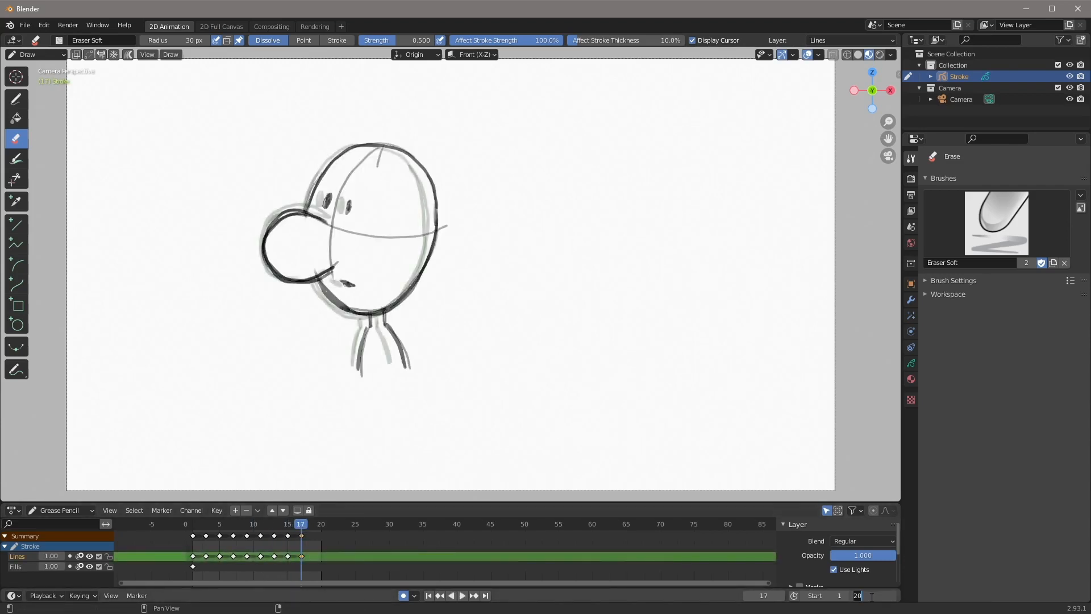
pyautogui.press('BackSpace')
pyautogui.press('BackSpace')
pyautogui.write('30')
pyautogui.press('Return')
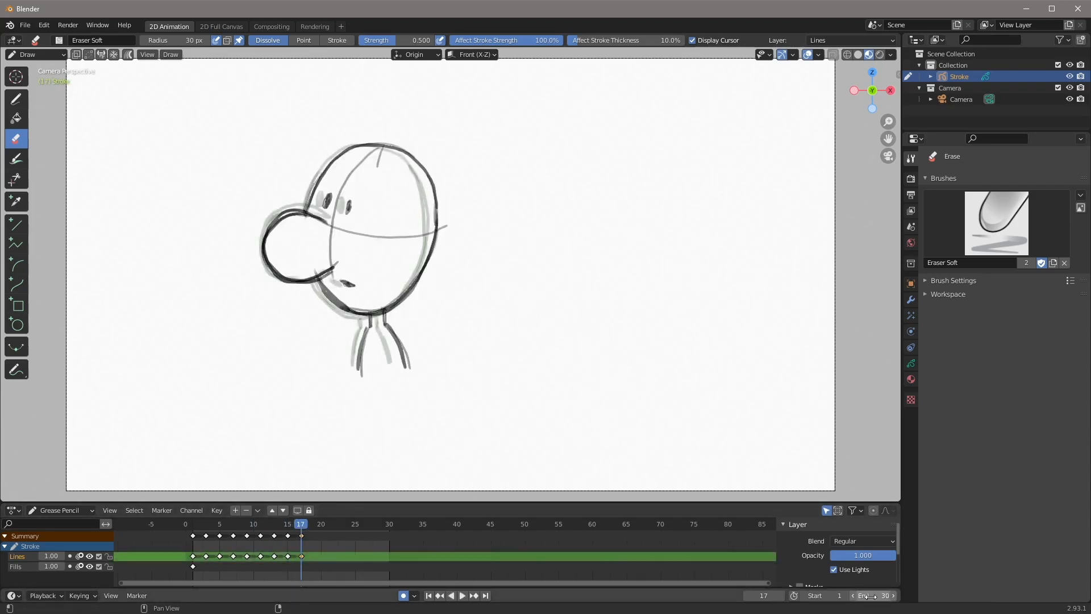
# Step: Play the whole head turn animation, stop it and return to frame 1
pyautogui.click(463, 596)
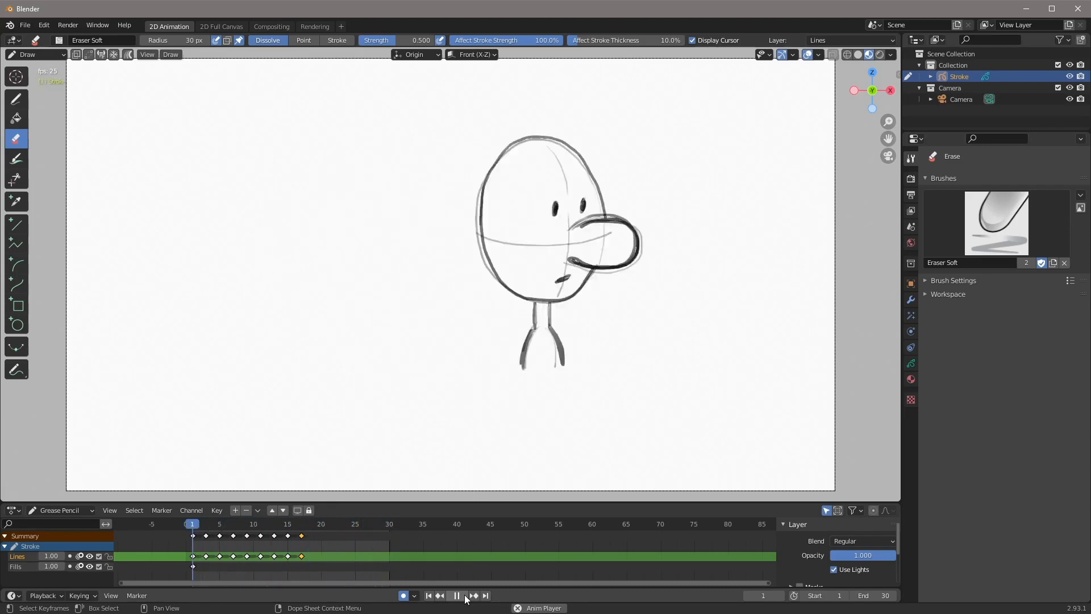
pyautogui.click(456, 594)
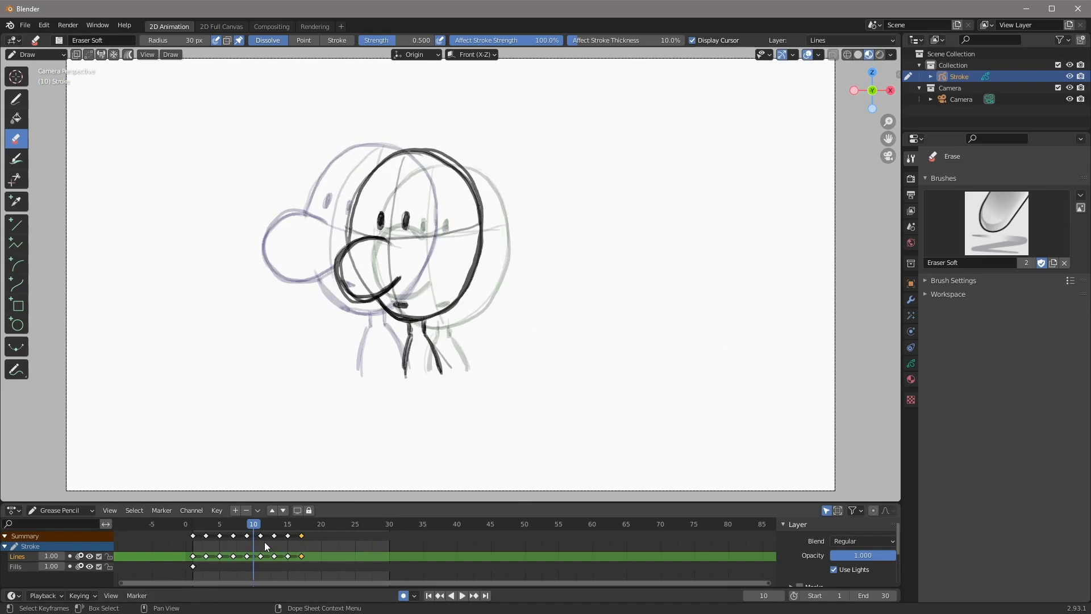
pyautogui.moveTo(253, 528); pyautogui.dragTo(192, 526)
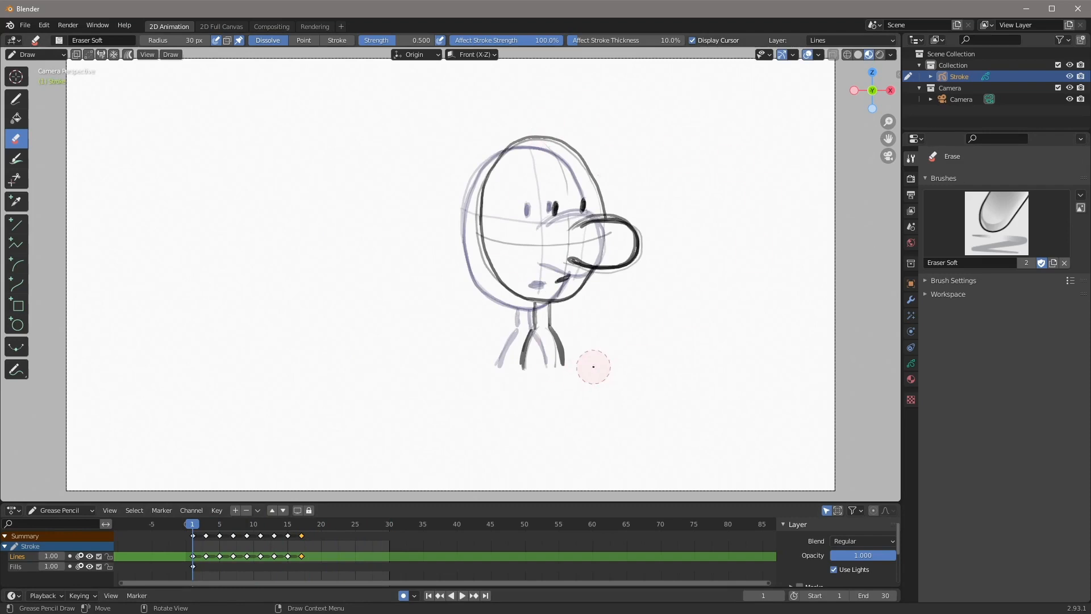
# Step: Set the Lines layer's opacity to 0.3 and switch the Stroke object to Object Mode
pyautogui.click(911, 364)
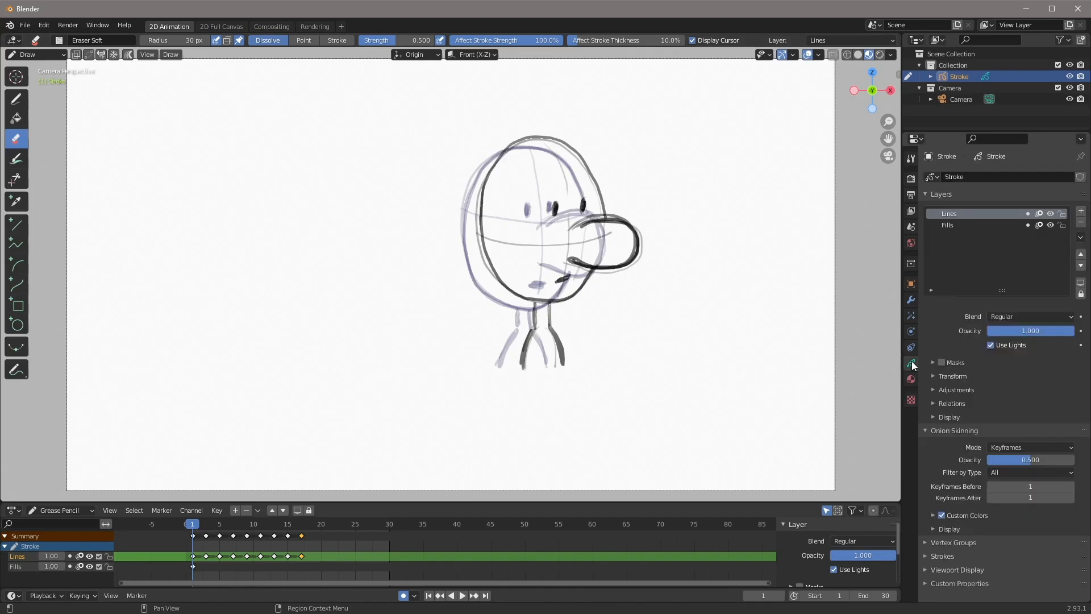
pyautogui.click(1045, 330)
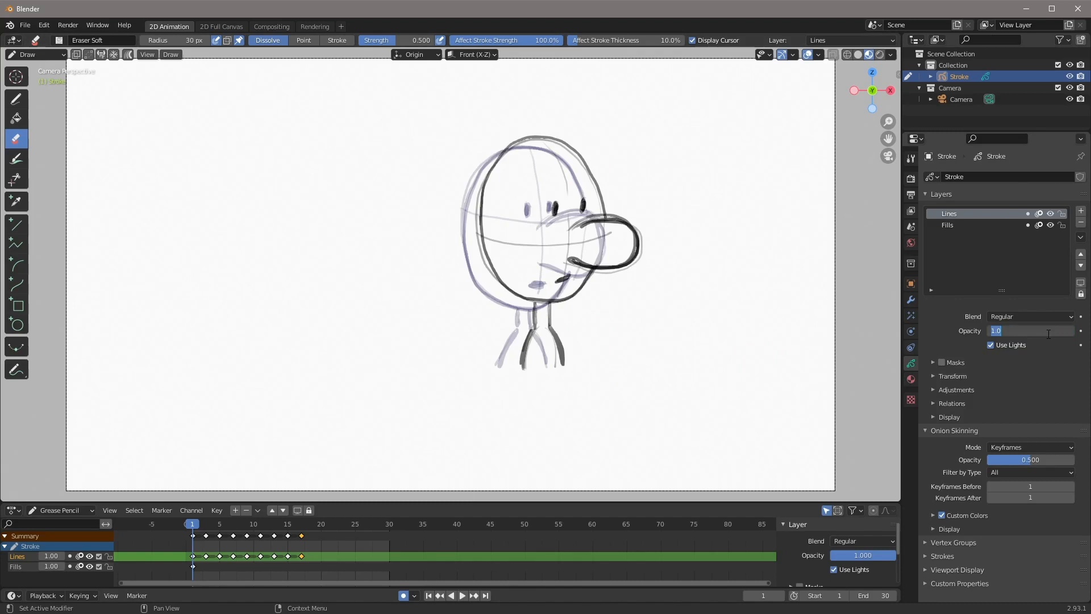
pyautogui.write('0.3')
pyautogui.press('Return')
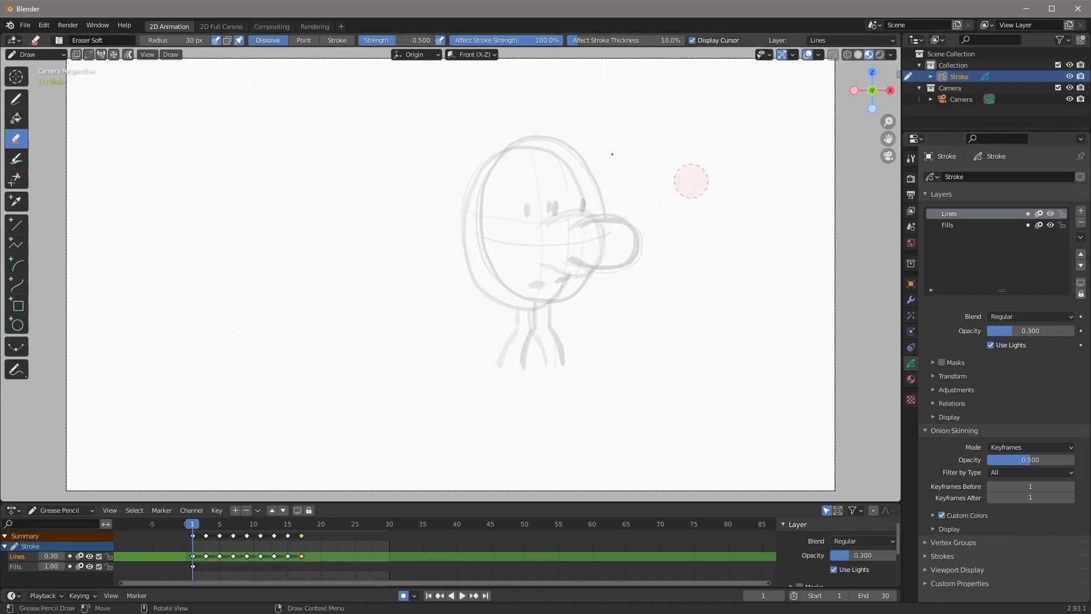
pyautogui.click(53, 54)
pyautogui.click(57, 69)
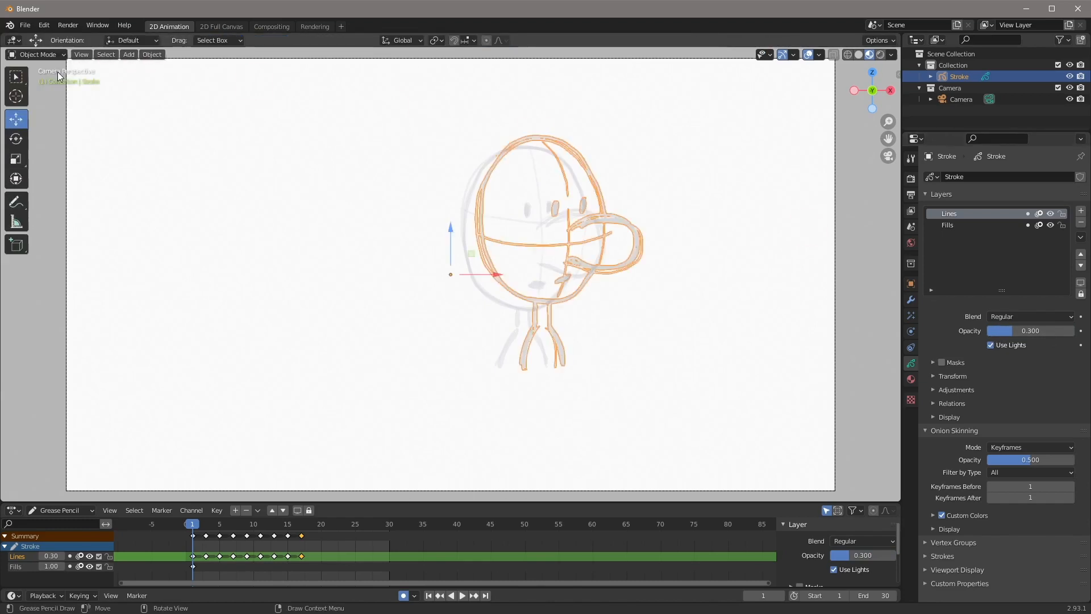
# Step: Add a blank Grease Pencil object and rename it Dark Lines
pyautogui.click(129, 55)
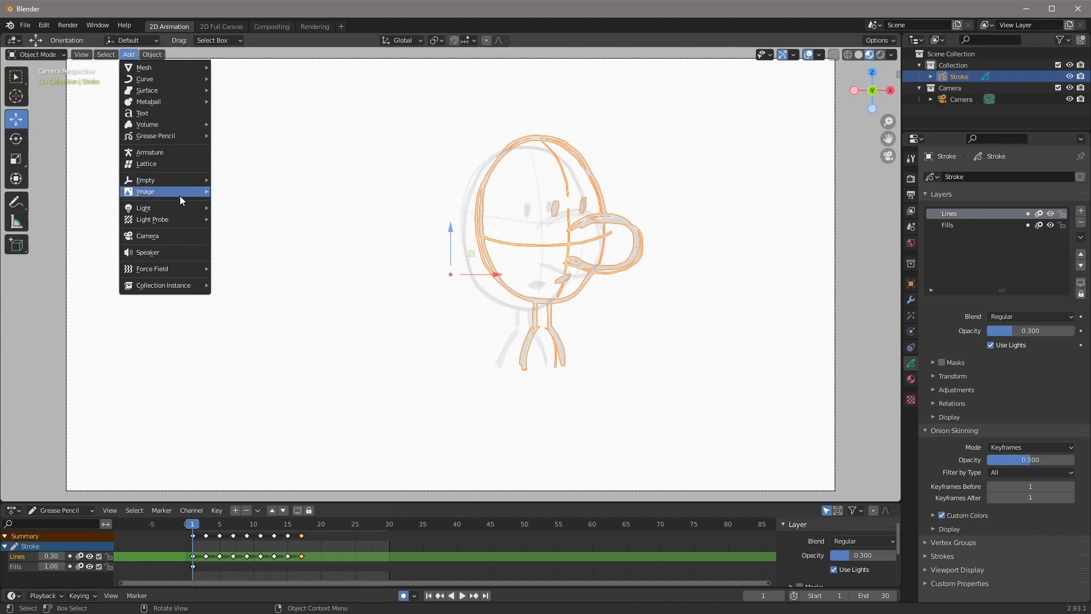
pyautogui.moveTo(191, 137)
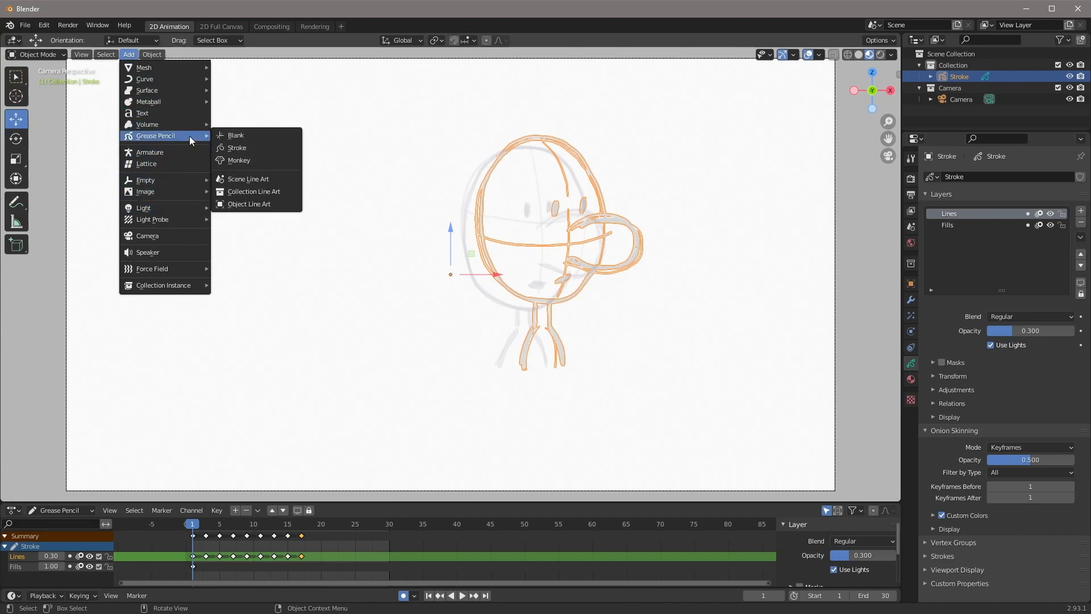
pyautogui.click(244, 138)
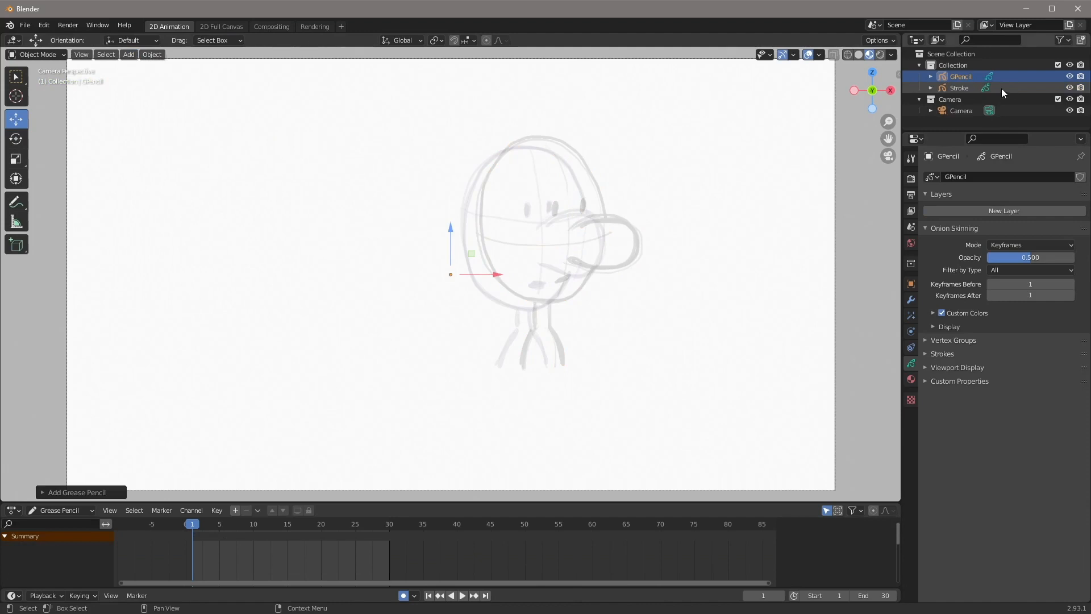
pyautogui.doubleClick(965, 77)
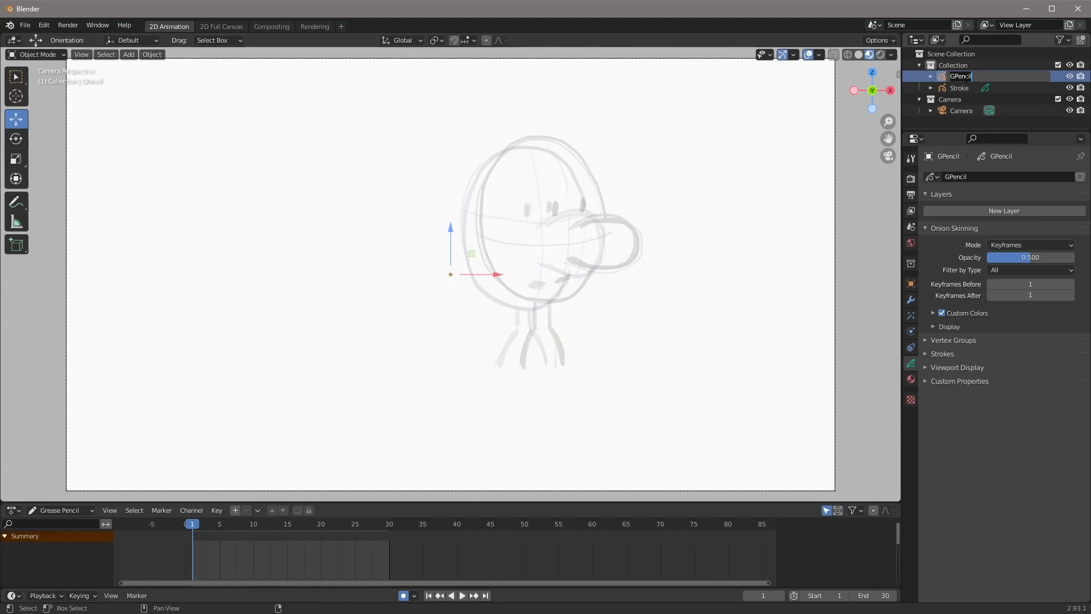
pyautogui.write('Dark Lines')
pyautogui.press('Return')
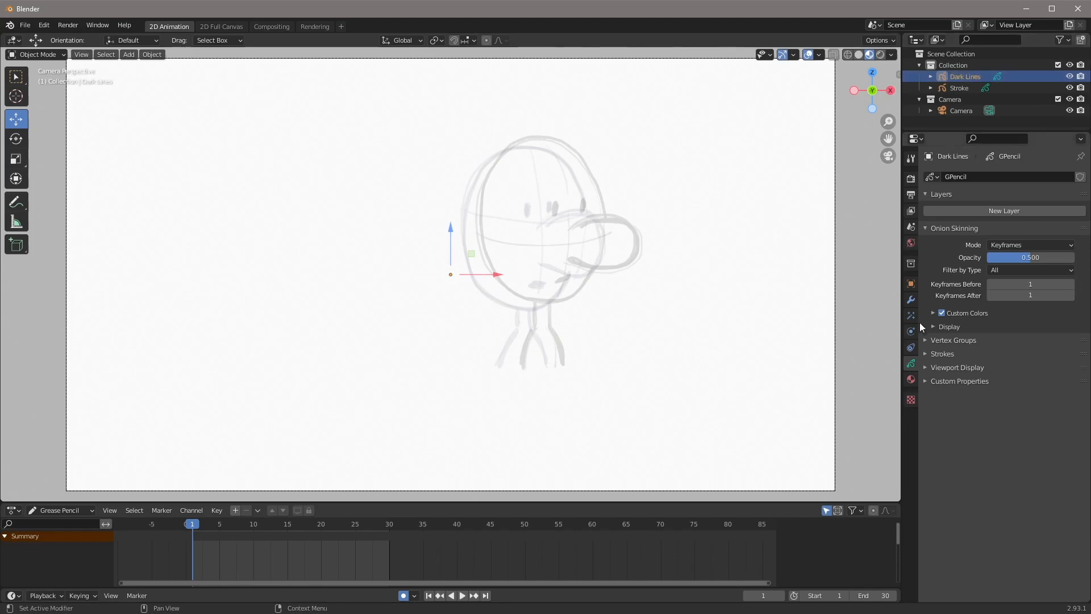
# Step: Create a new material named Lines on the Dark Lines object, keeping its black solid stroke
pyautogui.click(912, 379)
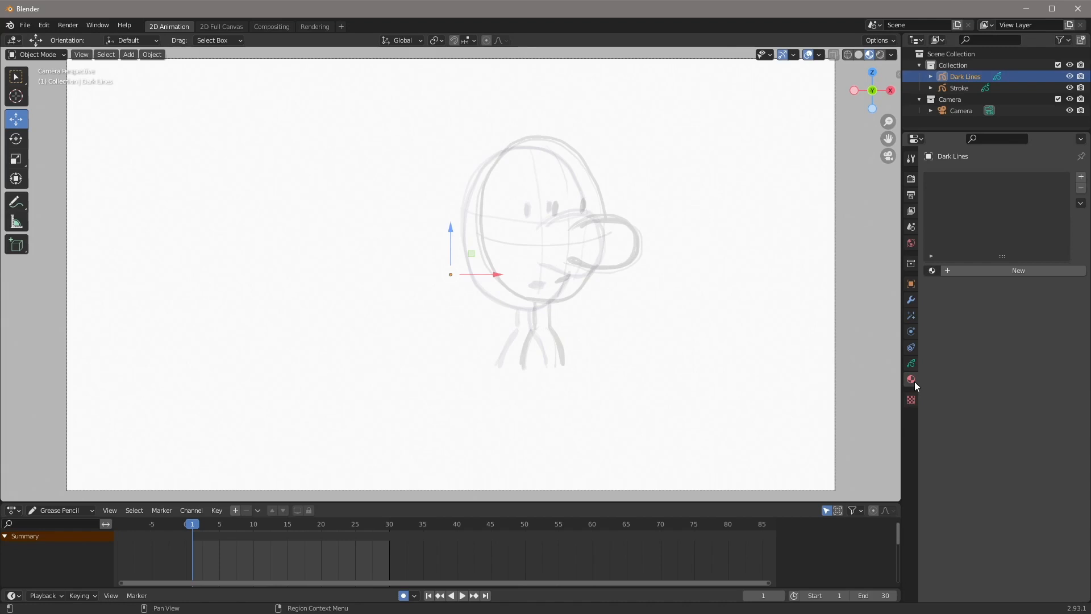
pyautogui.click(1081, 177)
pyautogui.click(1036, 271)
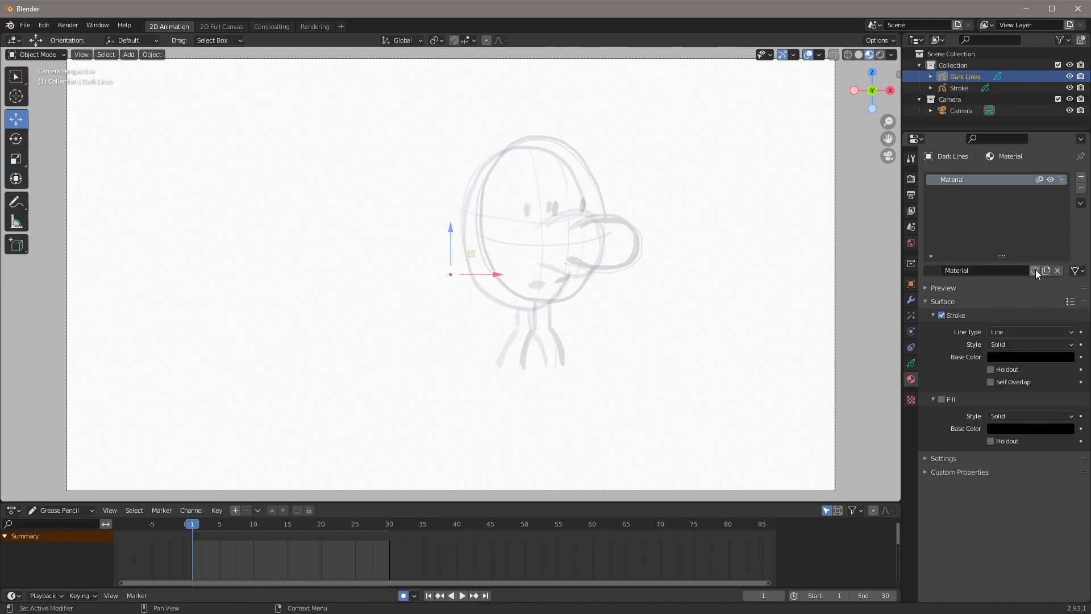
pyautogui.doubleClick(961, 179)
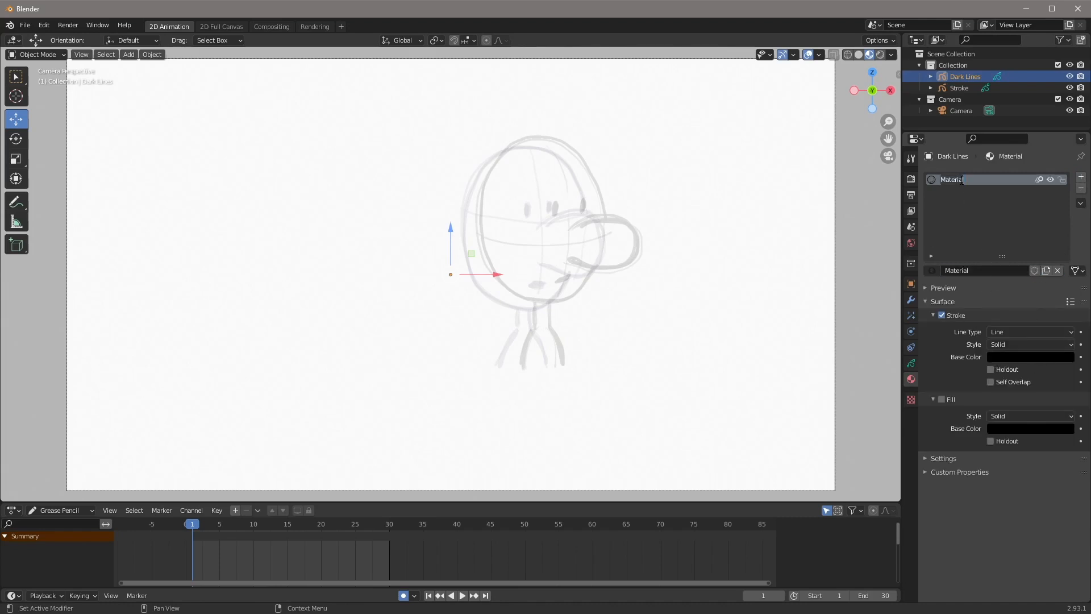
pyautogui.write('Lines')
pyautogui.press('Return')
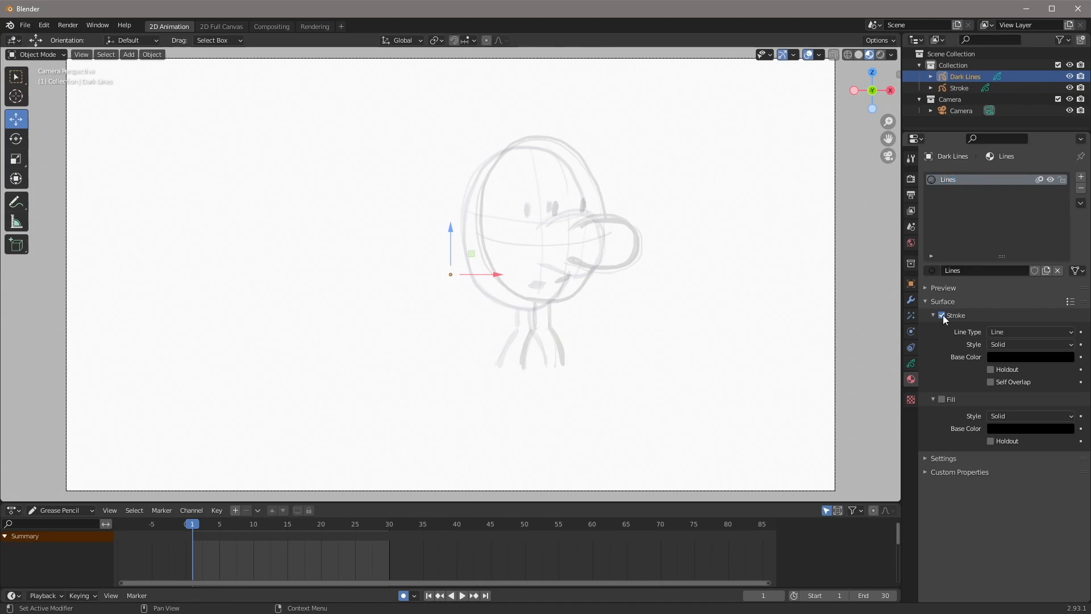
pyautogui.click(1001, 358)
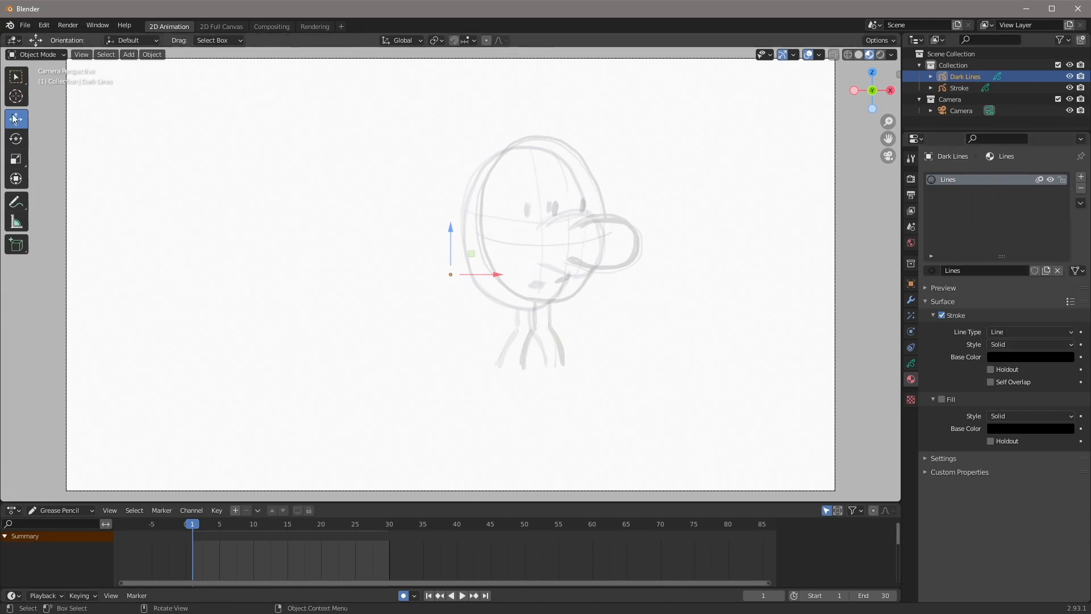
# Step: Switch Dark Lines to Draw mode, choose the Ink Pen brush for the Draw tool and check its stroke settings
pyautogui.click(30, 55)
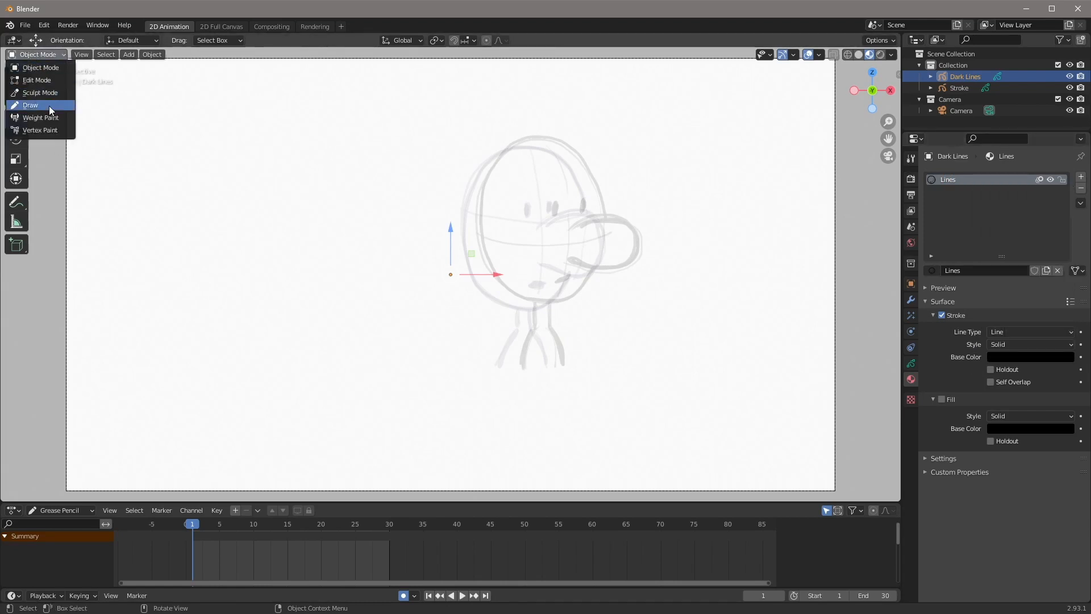
pyautogui.click(34, 105)
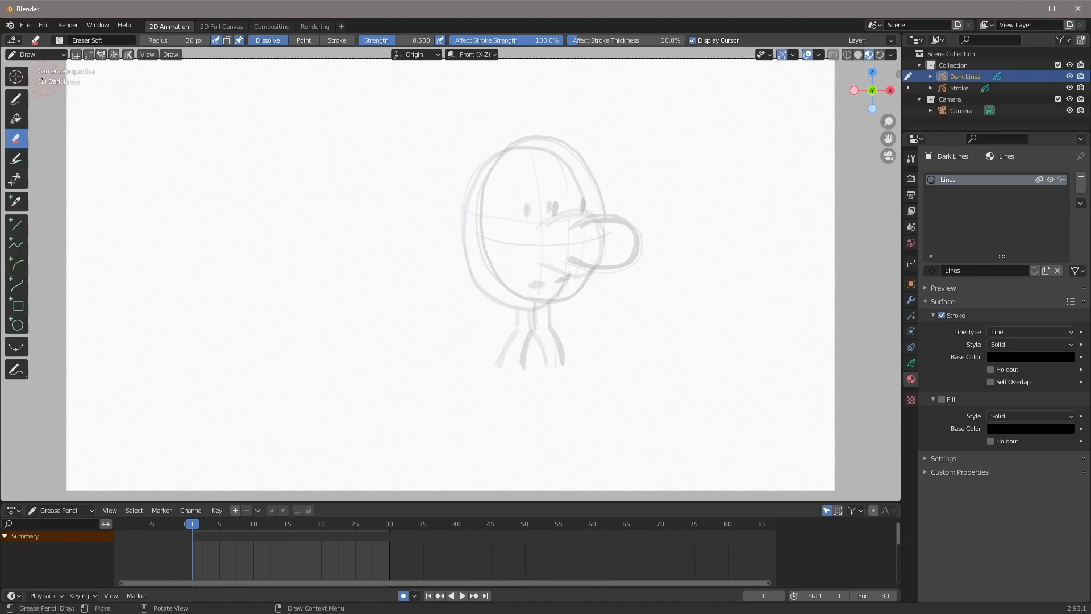
pyautogui.click(17, 98)
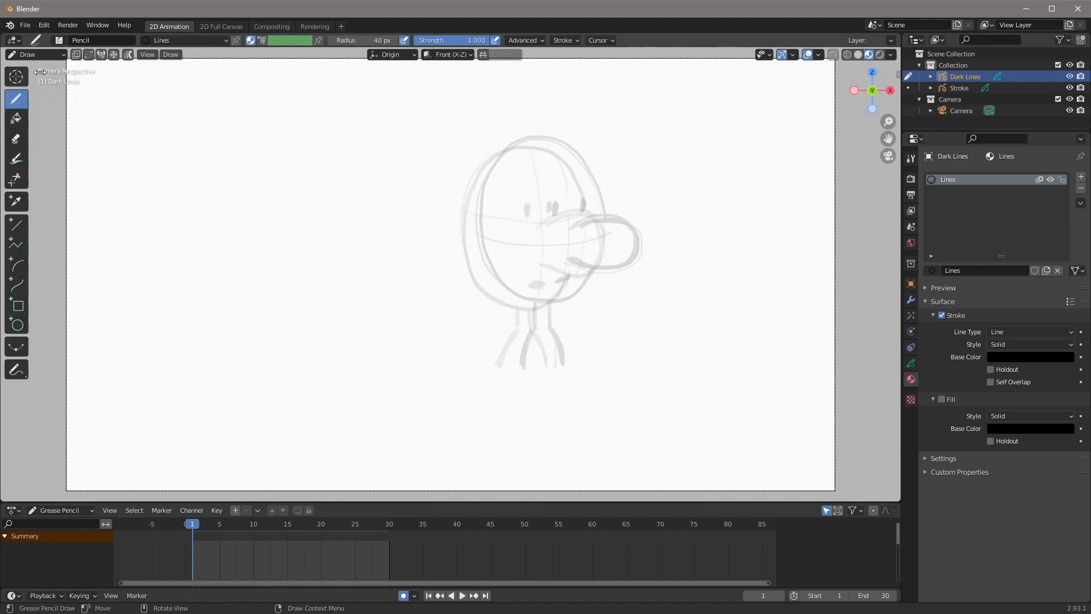
pyautogui.click(59, 41)
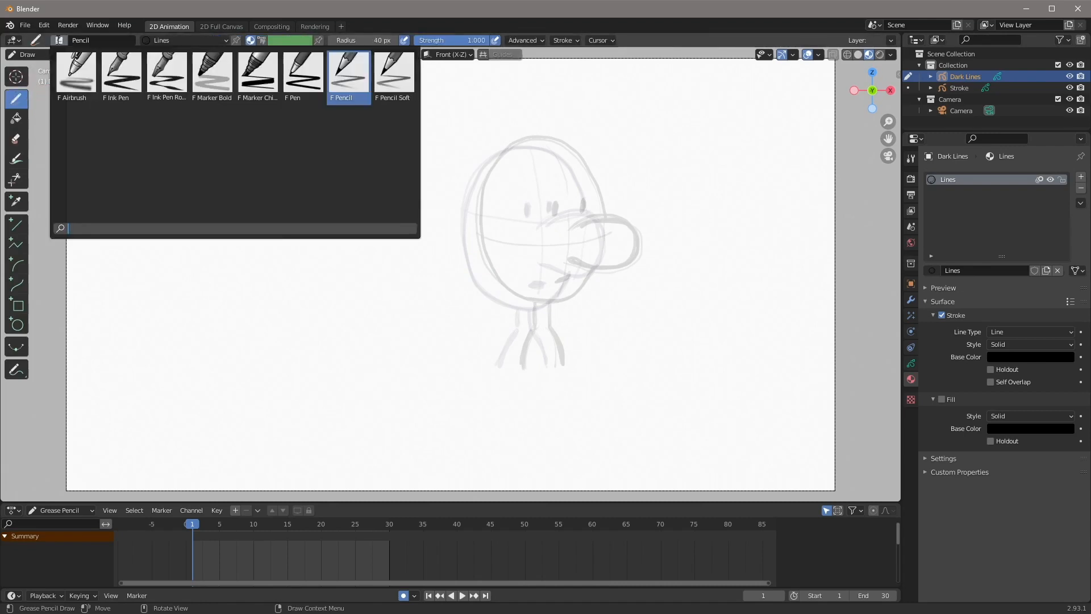
pyautogui.click(106, 75)
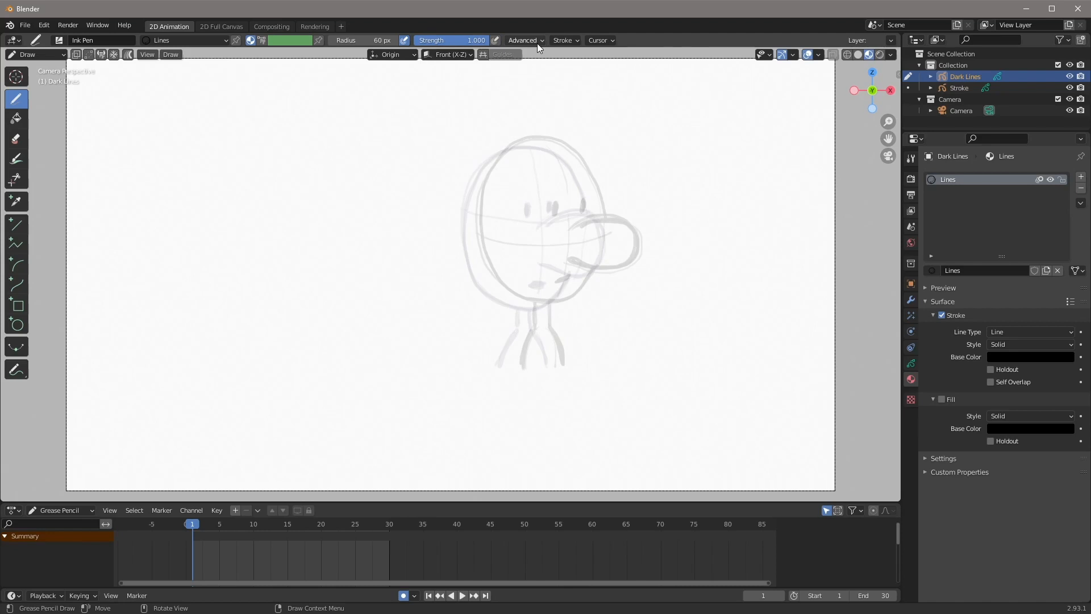
pyautogui.click(564, 40)
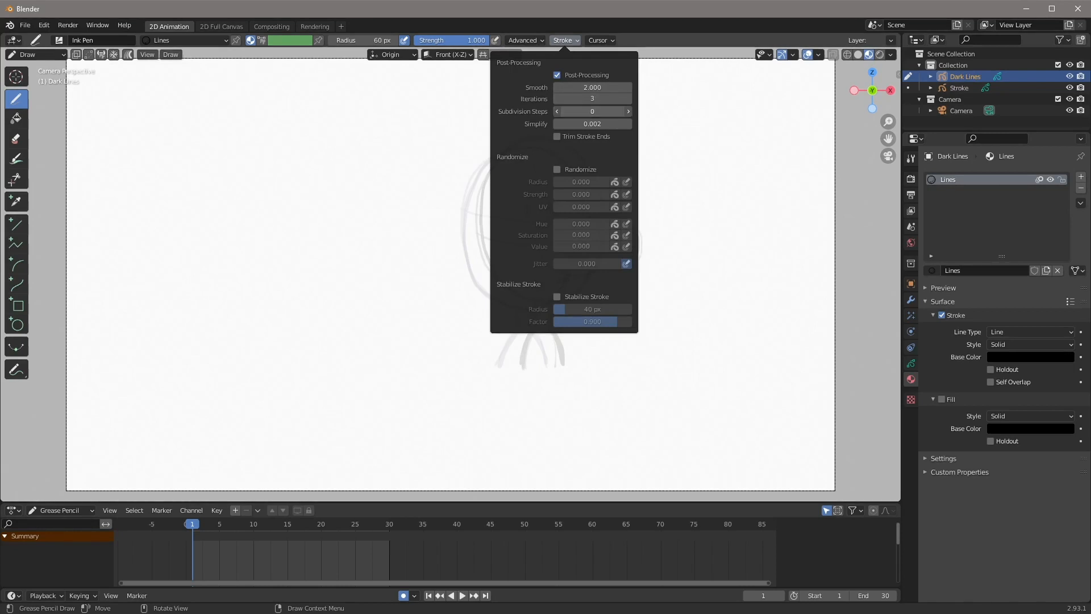
pyautogui.moveTo(595, 40)
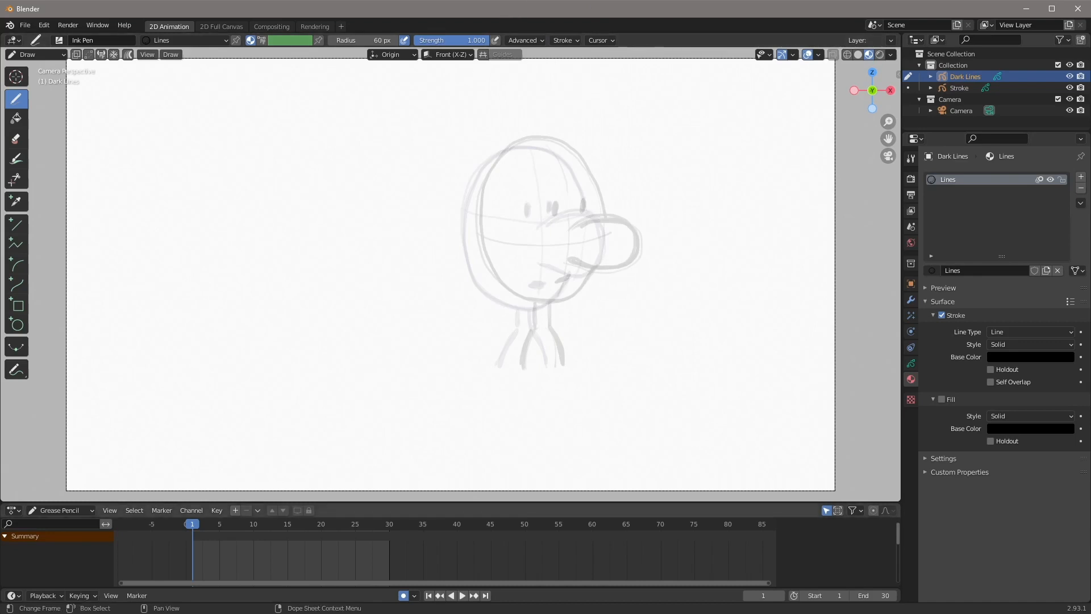
# Step: Turn off onion skinning for the Stroke object's Lines layer and make Dark Lines the object being drawn on again
pyautogui.moveTo(194, 531)
pyautogui.mouseDown()
pyautogui.moveTo(267, 531)
pyautogui.moveTo(192, 537)
pyautogui.mouseUp()
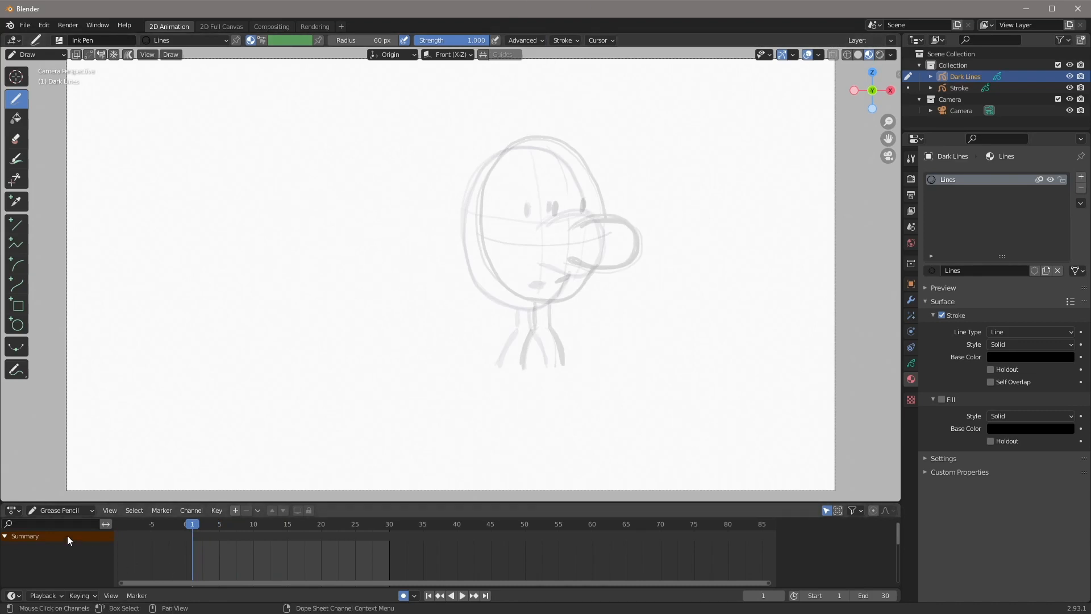
pyautogui.click(930, 88)
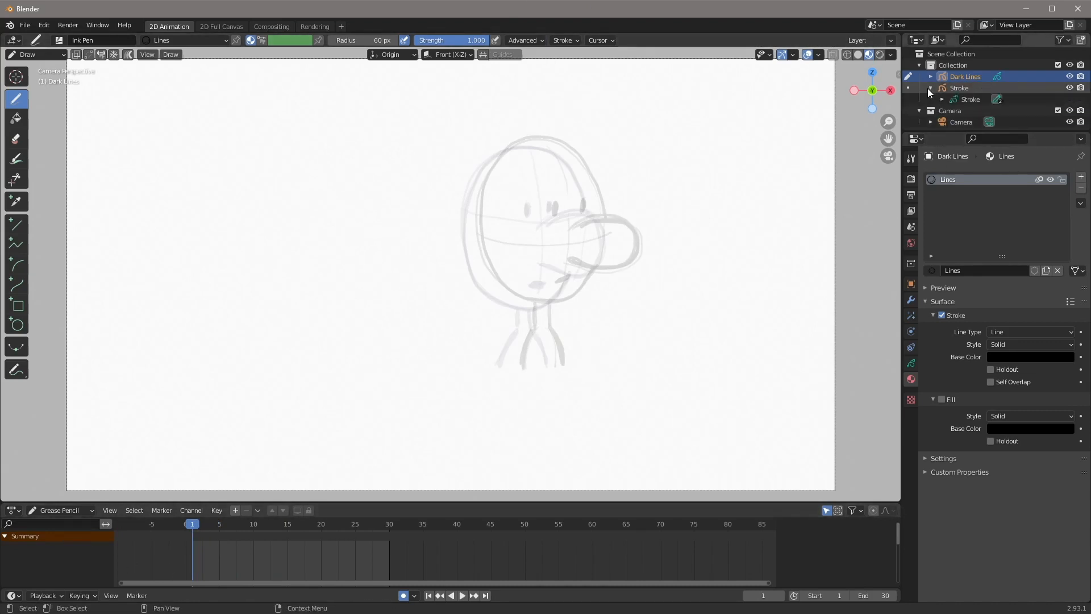
pyautogui.click(967, 100)
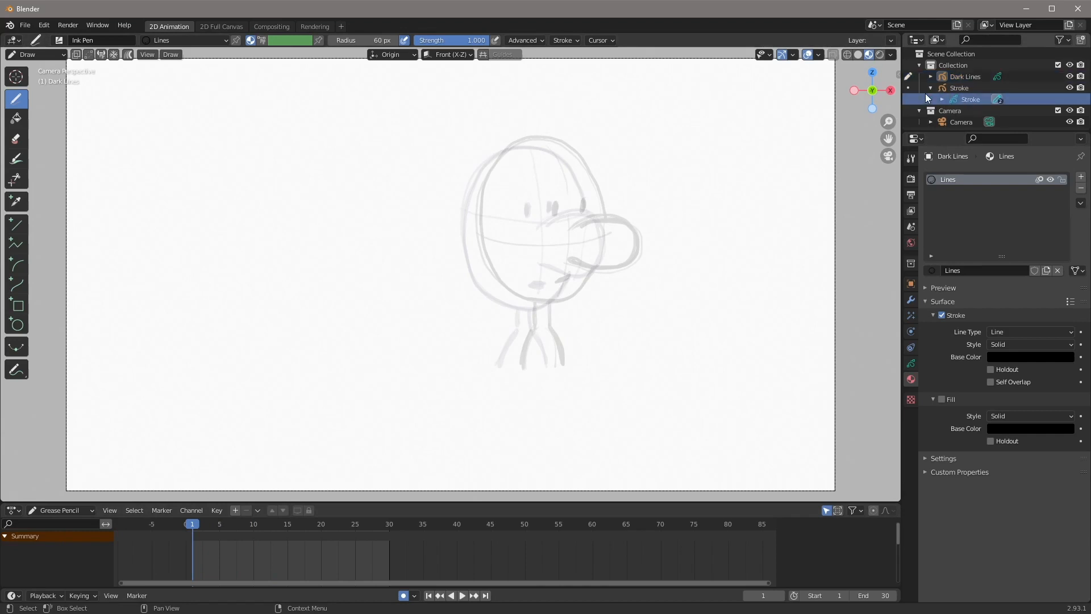
pyautogui.click(908, 87)
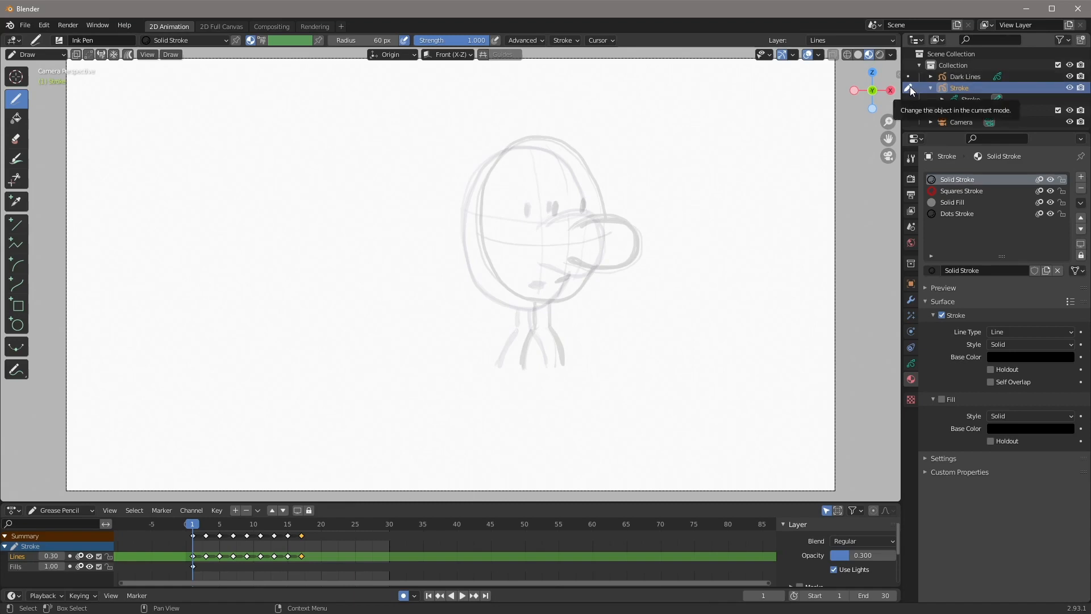
pyautogui.click(81, 556)
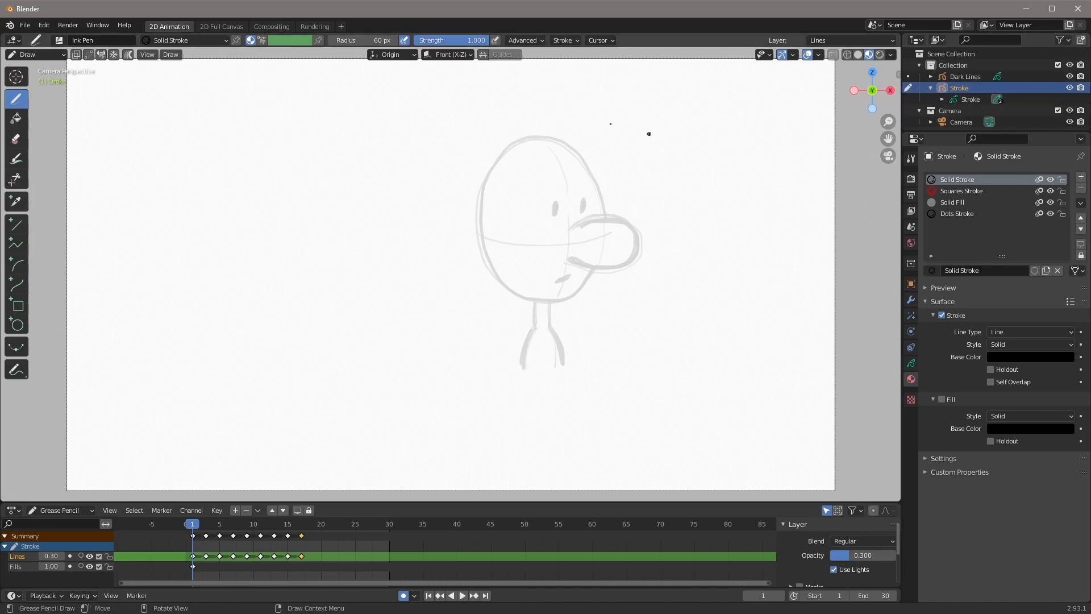
pyautogui.click(909, 78)
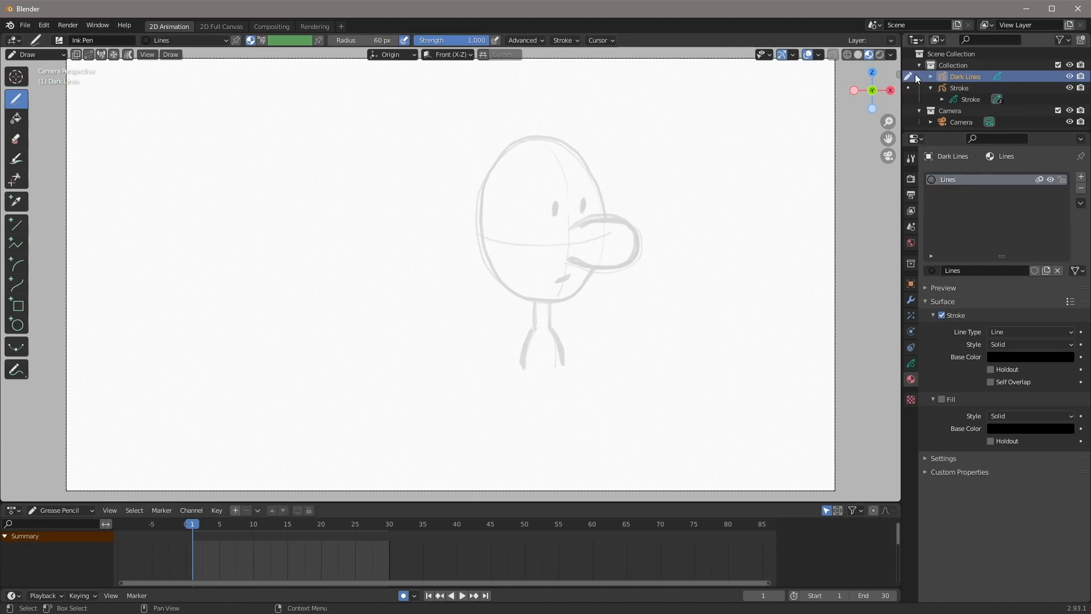
# Step: Ink the frame 1 pose over the rough sketch: head outline, nose, eyes, mouth, neck and shoulders
pyautogui.click(602, 214)
pyautogui.moveTo(591, 170); pyautogui.dragTo(577, 152)
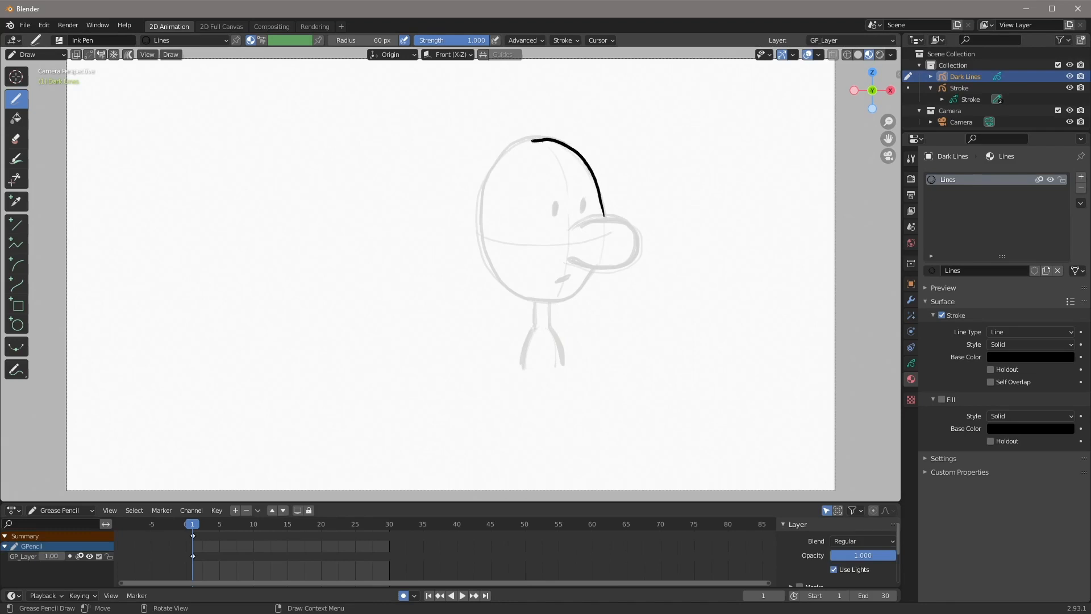
pyautogui.moveTo(501, 161)
pyautogui.mouseDown()
pyautogui.moveTo(480, 228)
pyautogui.moveTo(498, 272)
pyautogui.mouseUp()
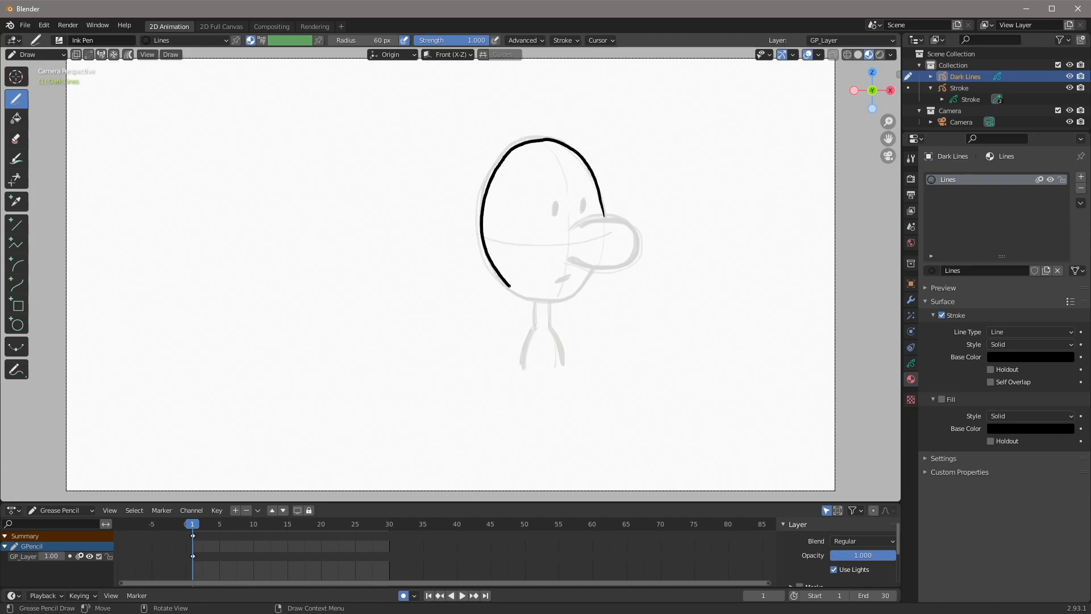
pyautogui.moveTo(548, 301); pyautogui.dragTo(577, 288)
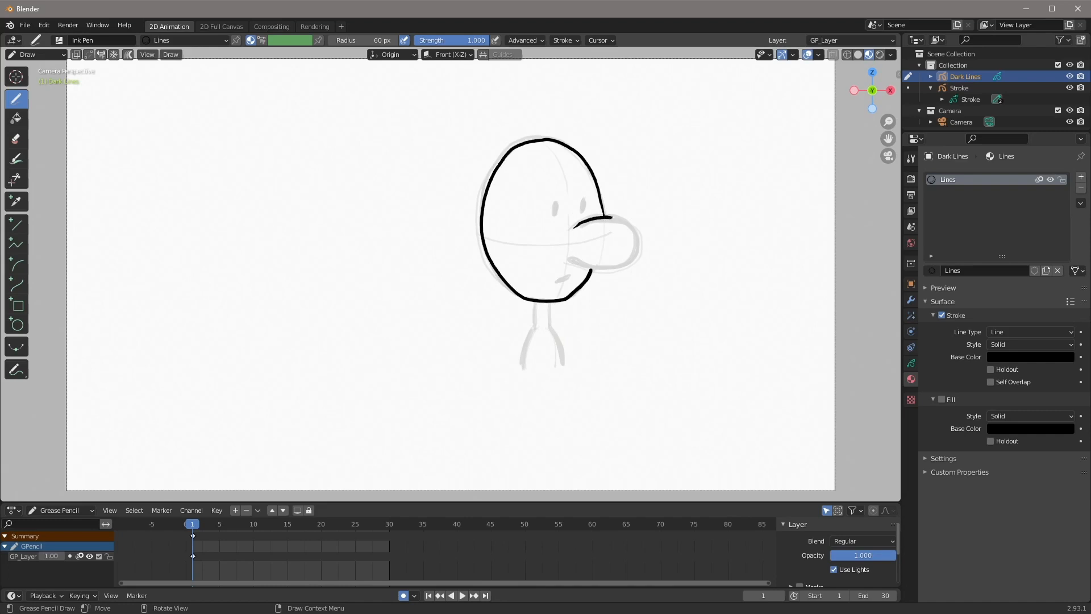
pyautogui.moveTo(629, 263); pyautogui.dragTo(605, 269)
pyautogui.moveTo(556, 207); pyautogui.dragTo(582, 212)
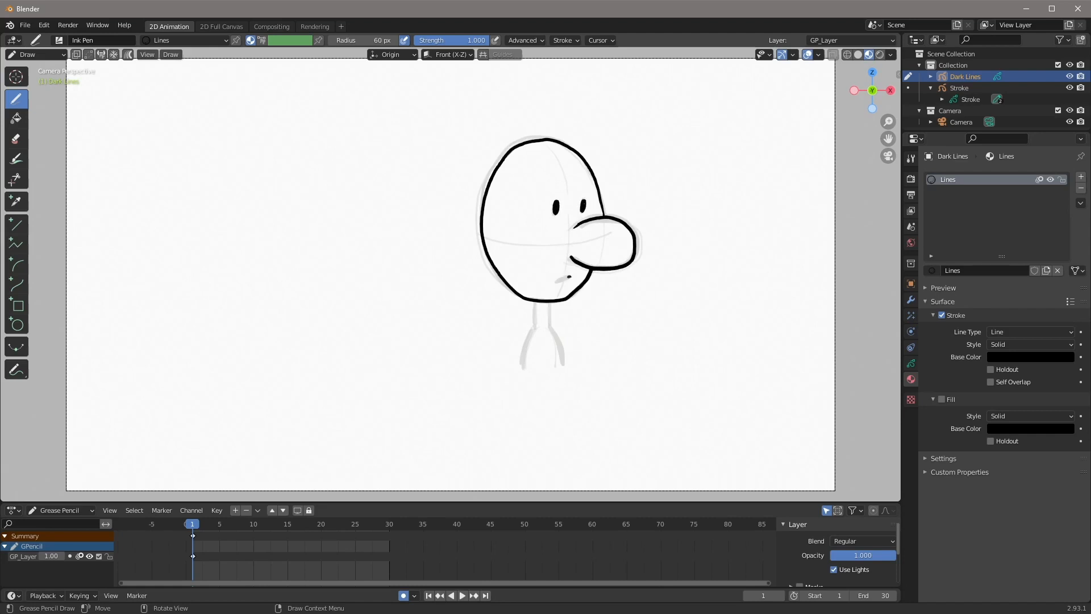
pyautogui.moveTo(537, 304)
pyautogui.mouseDown()
pyautogui.moveTo(535, 320)
pyautogui.moveTo(550, 322)
pyautogui.moveTo(523, 358)
pyautogui.mouseUp()
pyautogui.moveTo(551, 322); pyautogui.dragTo(564, 372)
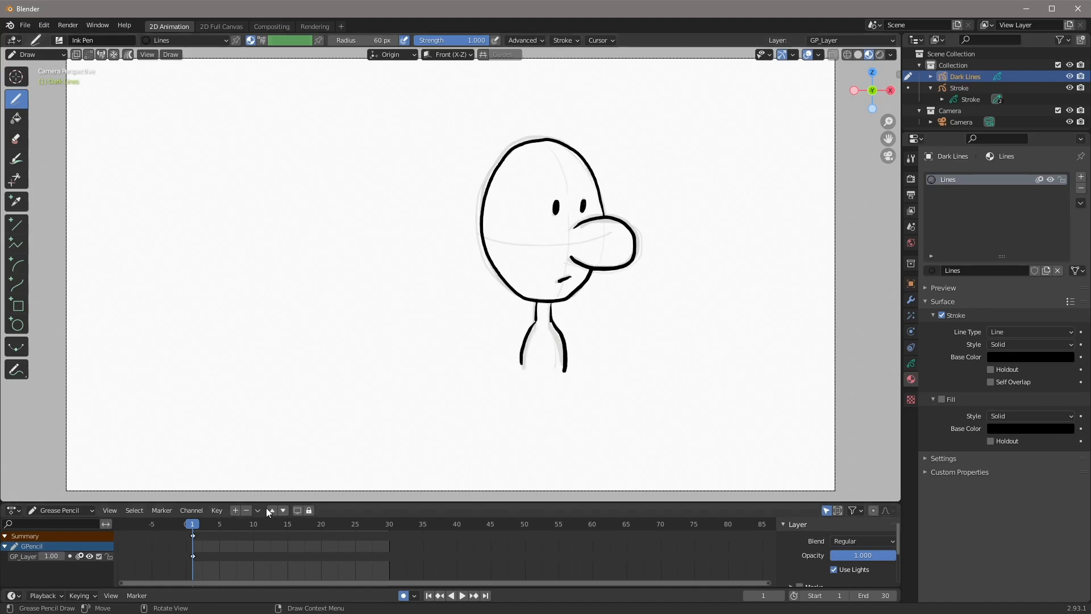
# Step: Ink the head outline at frame 3 and turn off onion skinning for the Dark Lines layer
pyautogui.moveTo(197, 523); pyautogui.dragTo(206, 523)
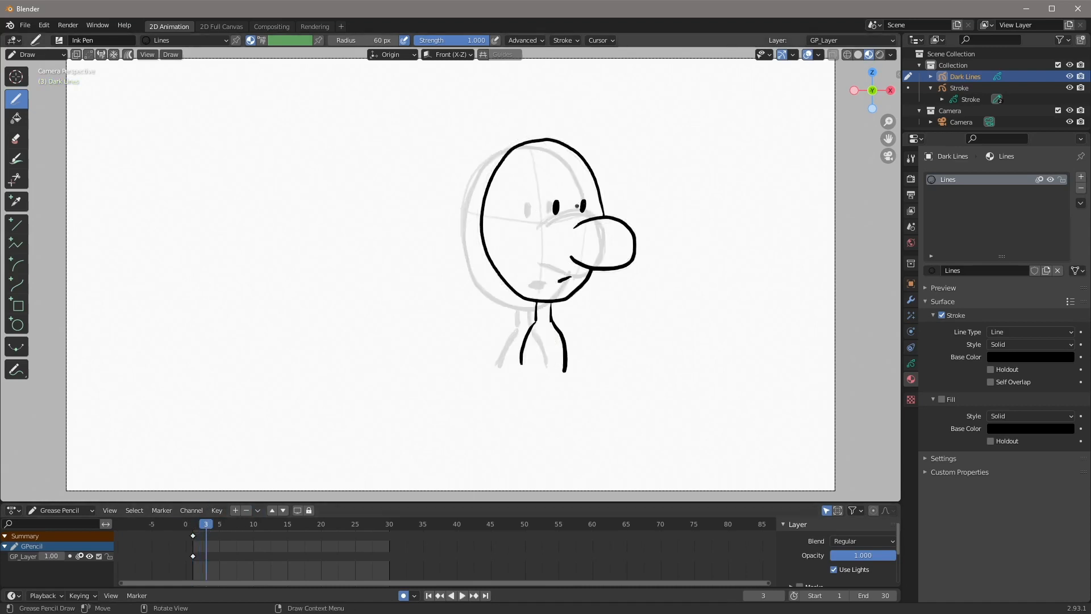
pyautogui.moveTo(581, 209)
pyautogui.mouseDown()
pyautogui.moveTo(564, 157)
pyautogui.moveTo(506, 148)
pyautogui.moveTo(477, 166)
pyautogui.moveTo(465, 193)
pyautogui.moveTo(467, 261)
pyautogui.mouseUp()
pyautogui.moveTo(482, 285)
pyautogui.mouseDown()
pyautogui.moveTo(522, 310)
pyautogui.moveTo(549, 304)
pyautogui.moveTo(569, 277)
pyautogui.mouseUp()
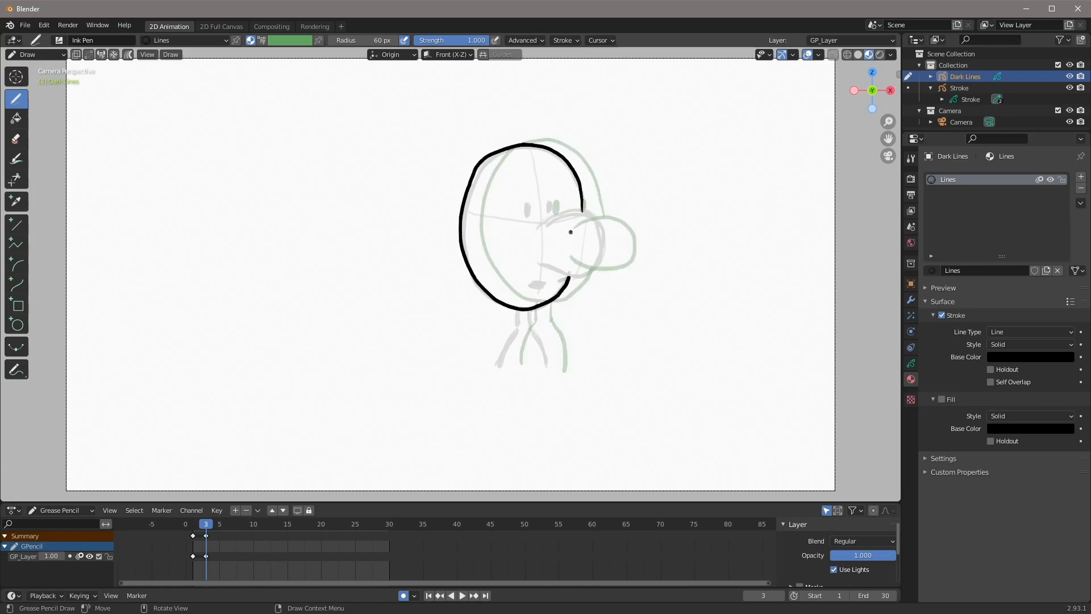
pyautogui.click(80, 556)
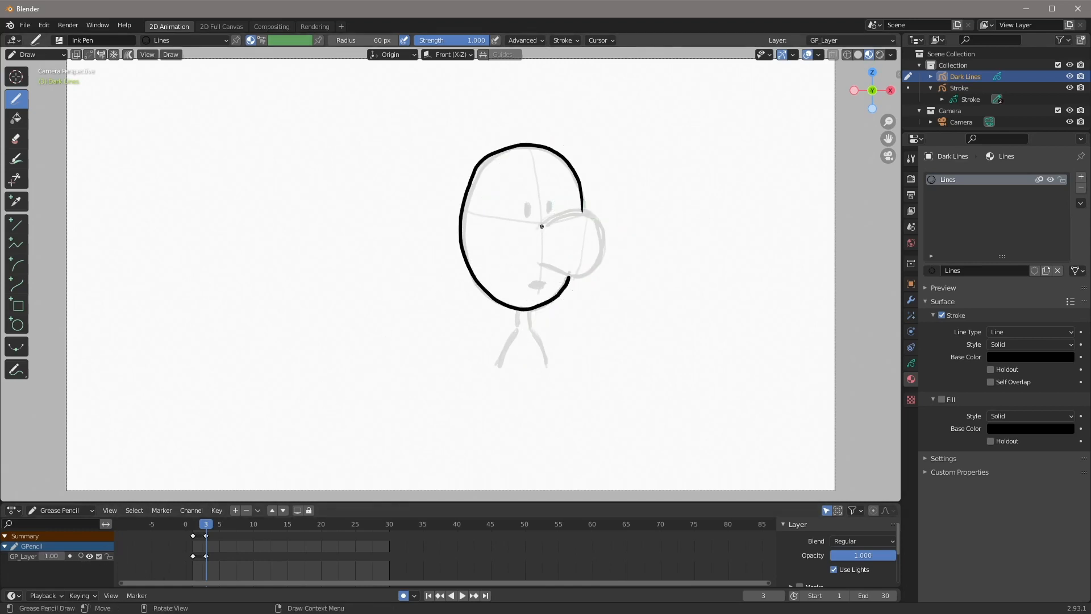
# Step: Ink the nose, eyes, mouth, neck and shoulders of the frame 3 pose
pyautogui.moveTo(542, 226)
pyautogui.mouseDown()
pyautogui.moveTo(591, 217)
pyautogui.moveTo(602, 250)
pyautogui.moveTo(581, 274)
pyautogui.moveTo(547, 267)
pyautogui.mouseUp()
pyautogui.moveTo(527, 203)
pyautogui.mouseDown()
pyautogui.moveTo(527, 216)
pyautogui.moveTo(548, 215)
pyautogui.mouseUp()
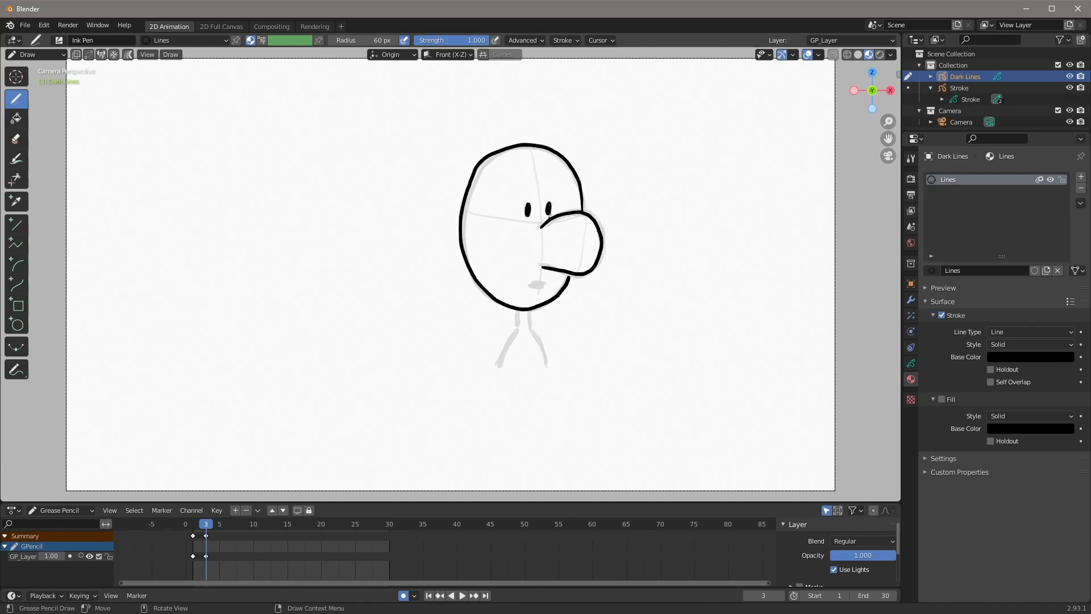
pyautogui.moveTo(530, 285)
pyautogui.mouseDown()
pyautogui.moveTo(544, 283)
pyautogui.moveTo(519, 325)
pyautogui.moveTo(529, 327)
pyautogui.moveTo(499, 362)
pyautogui.mouseUp()
pyautogui.moveTo(530, 327); pyautogui.dragTo(544, 362)
# Step: Ink the frame 5 pose over the rough sketch: head, nose, half-closed eyes, mouth, neck and shoulders
pyautogui.moveTo(207, 528); pyautogui.dragTo(222, 531)
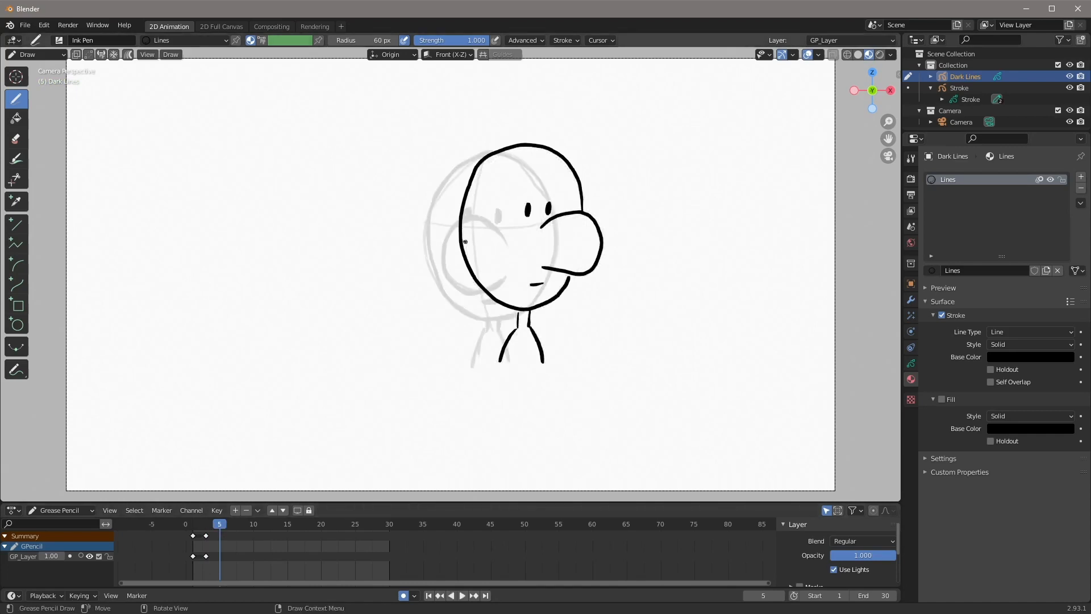
pyautogui.moveTo(543, 224)
pyautogui.mouseDown()
pyautogui.moveTo(549, 211)
pyautogui.moveTo(520, 163)
pyautogui.moveTo(496, 156)
pyautogui.moveTo(453, 176)
pyautogui.moveTo(430, 235)
pyautogui.moveTo(433, 273)
pyautogui.moveTo(476, 314)
pyautogui.moveTo(510, 314)
pyautogui.moveTo(532, 298)
pyautogui.moveTo(547, 268)
pyautogui.moveTo(548, 219)
pyautogui.moveTo(460, 222)
pyautogui.moveTo(443, 272)
pyautogui.moveTo(463, 288)
pyautogui.moveTo(504, 277)
pyautogui.mouseUp()
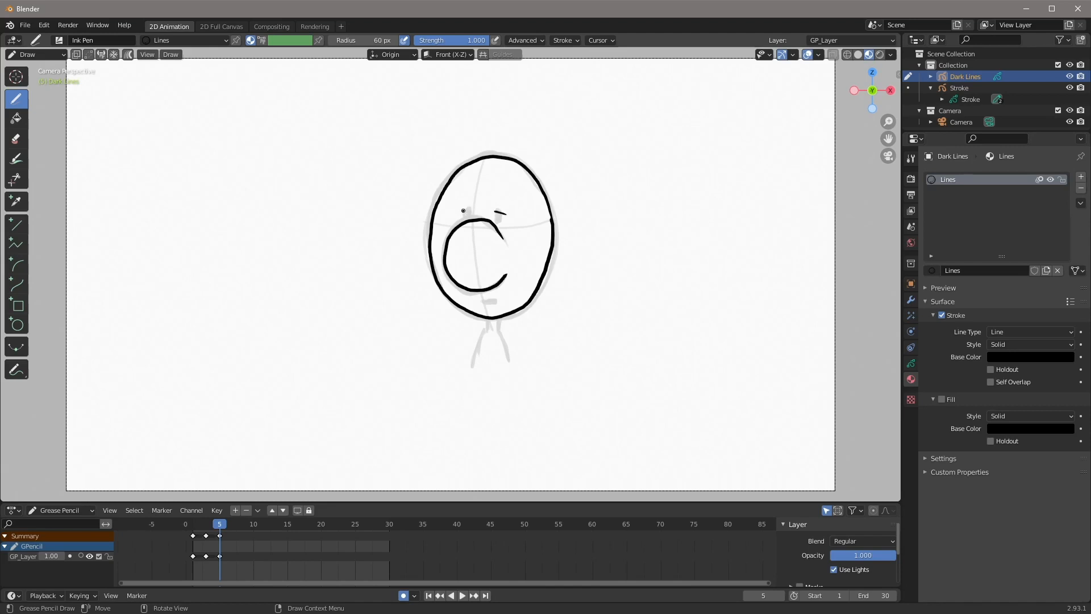
pyautogui.moveTo(458, 212); pyautogui.dragTo(474, 210)
pyautogui.moveTo(500, 221); pyautogui.dragTo(504, 213)
pyautogui.moveTo(487, 301)
pyautogui.mouseDown()
pyautogui.moveTo(486, 331)
pyautogui.moveTo(500, 331)
pyautogui.moveTo(473, 366)
pyautogui.mouseUp()
pyautogui.moveTo(499, 330); pyautogui.dragTo(509, 364)
# Step: Ink the frame 7 pose over the rough sketch: head outline, half-closed eyes, nose, mouth, neck and shoulders
pyautogui.moveTo(222, 523); pyautogui.dragTo(233, 526)
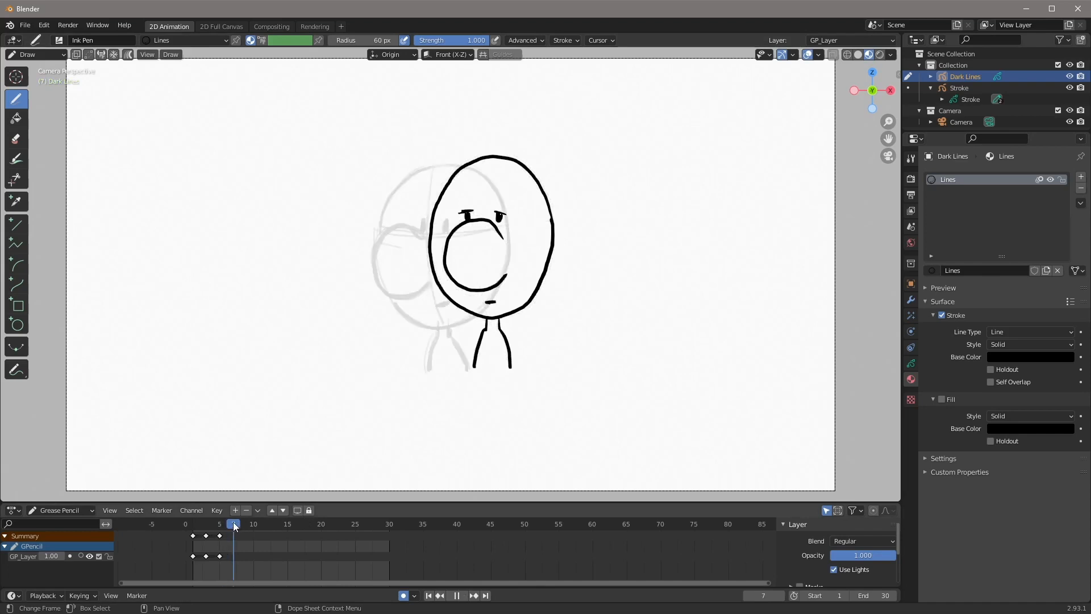
pyautogui.moveTo(501, 201)
pyautogui.mouseDown()
pyautogui.moveTo(472, 166)
pyautogui.moveTo(437, 162)
pyautogui.moveTo(398, 182)
pyautogui.moveTo(380, 234)
pyautogui.mouseUp()
pyautogui.moveTo(500, 199)
pyautogui.mouseDown()
pyautogui.moveTo(499, 294)
pyautogui.moveTo(443, 333)
pyautogui.moveTo(413, 325)
pyautogui.moveTo(394, 302)
pyautogui.mouseUp()
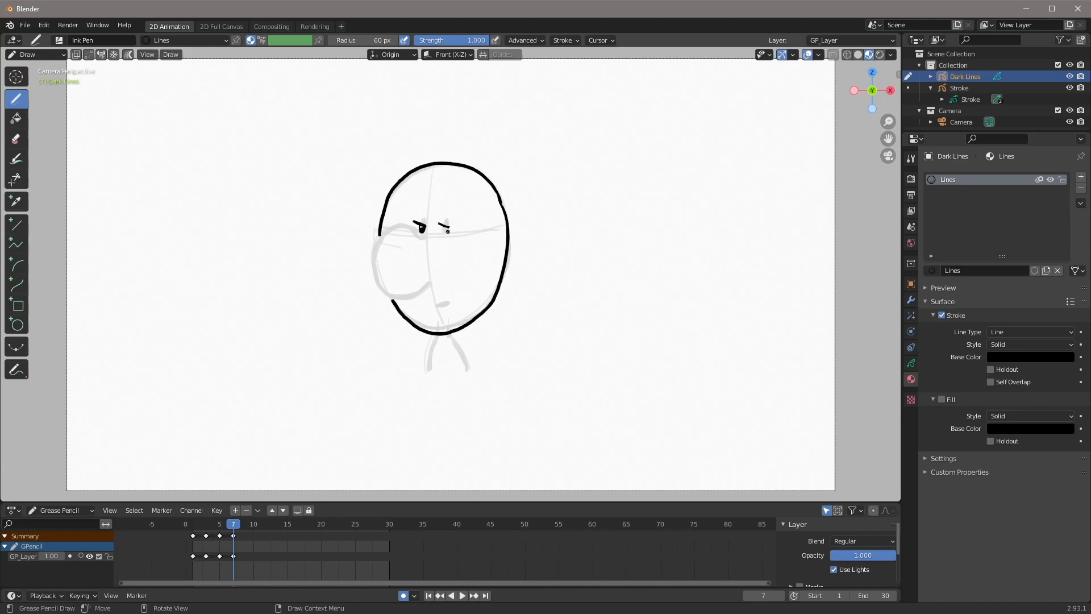
pyautogui.moveTo(443, 228)
pyautogui.mouseDown()
pyautogui.moveTo(392, 227)
pyautogui.moveTo(375, 242)
pyautogui.moveTo(372, 277)
pyautogui.moveTo(393, 300)
pyautogui.moveTo(432, 279)
pyautogui.moveTo(447, 307)
pyautogui.moveTo(435, 345)
pyautogui.moveTo(450, 343)
pyautogui.moveTo(430, 375)
pyautogui.moveTo(458, 358)
pyautogui.moveTo(461, 374)
pyautogui.mouseUp()
# Step: Ink the frame 9 pose over the rough sketch: head outline, closed eyes, nose, mouth, neck and shoulders
pyautogui.moveTo(234, 523); pyautogui.dragTo(244, 527)
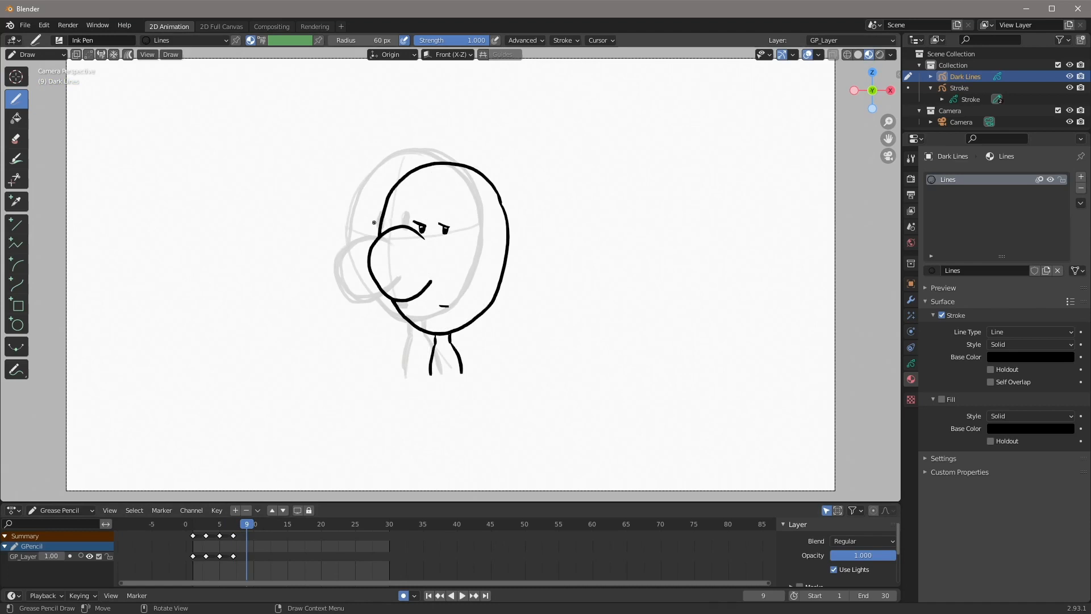
pyautogui.moveTo(349, 243)
pyautogui.mouseDown()
pyautogui.moveTo(370, 173)
pyautogui.moveTo(399, 153)
pyautogui.moveTo(431, 154)
pyautogui.moveTo(476, 206)
pyautogui.moveTo(478, 253)
pyautogui.moveTo(442, 311)
pyautogui.moveTo(405, 321)
pyautogui.moveTo(372, 294)
pyautogui.mouseUp()
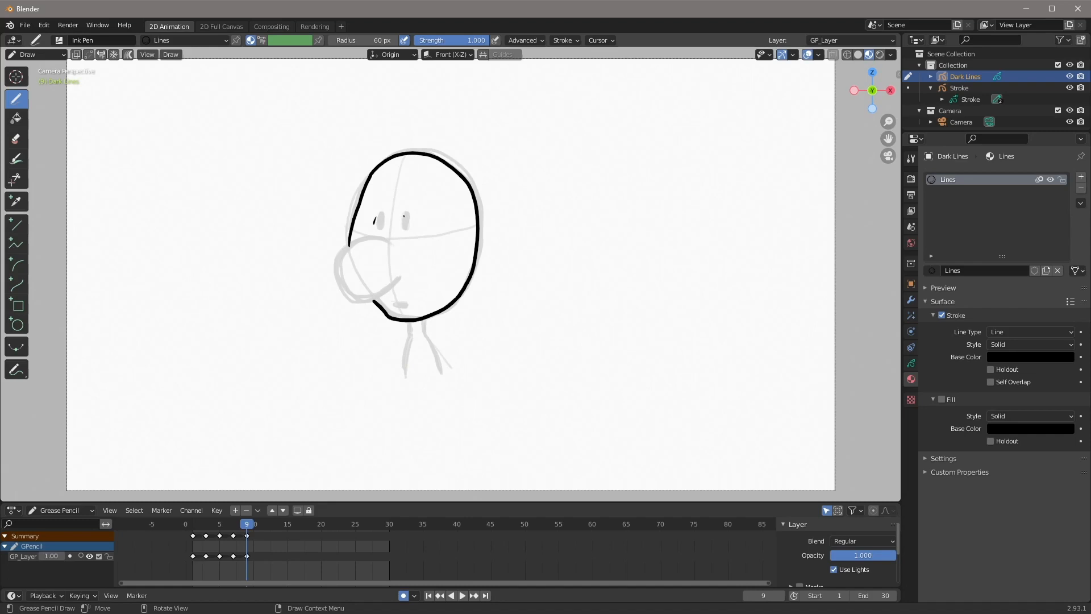
pyautogui.moveTo(367, 223)
pyautogui.mouseDown()
pyautogui.moveTo(413, 229)
pyautogui.moveTo(359, 237)
pyautogui.moveTo(342, 254)
pyautogui.moveTo(340, 285)
pyautogui.moveTo(362, 301)
pyautogui.moveTo(401, 277)
pyautogui.moveTo(409, 307)
pyautogui.moveTo(397, 377)
pyautogui.mouseUp()
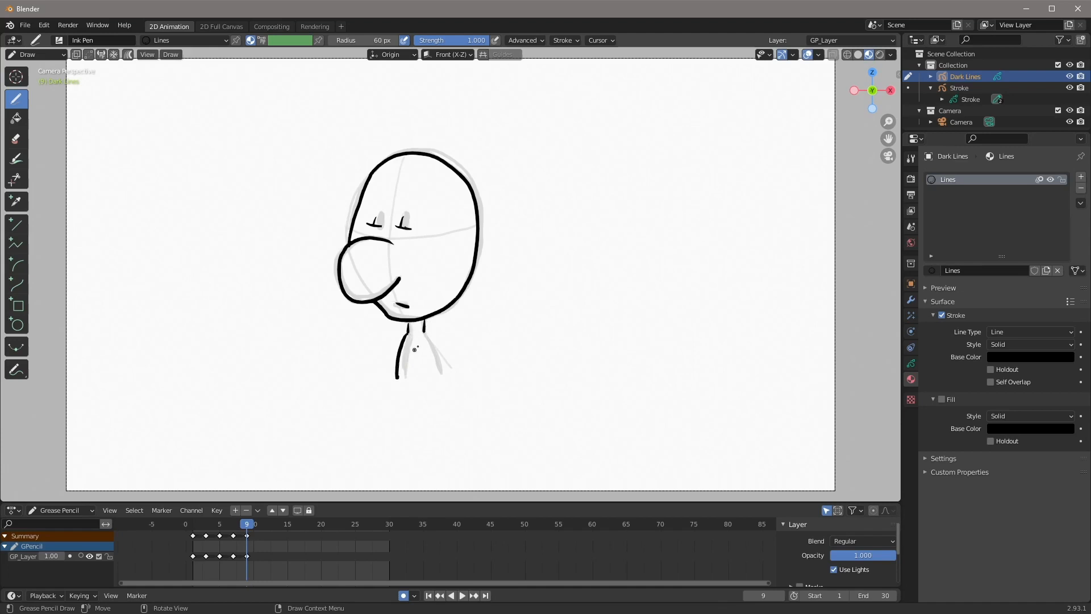
pyautogui.moveTo(423, 331); pyautogui.dragTo(438, 373)
# Step: Ink the frame 11 pose over the rough sketch: head outline, large nose, open eyes, mouth, neck and shoulders
pyautogui.press('Right')
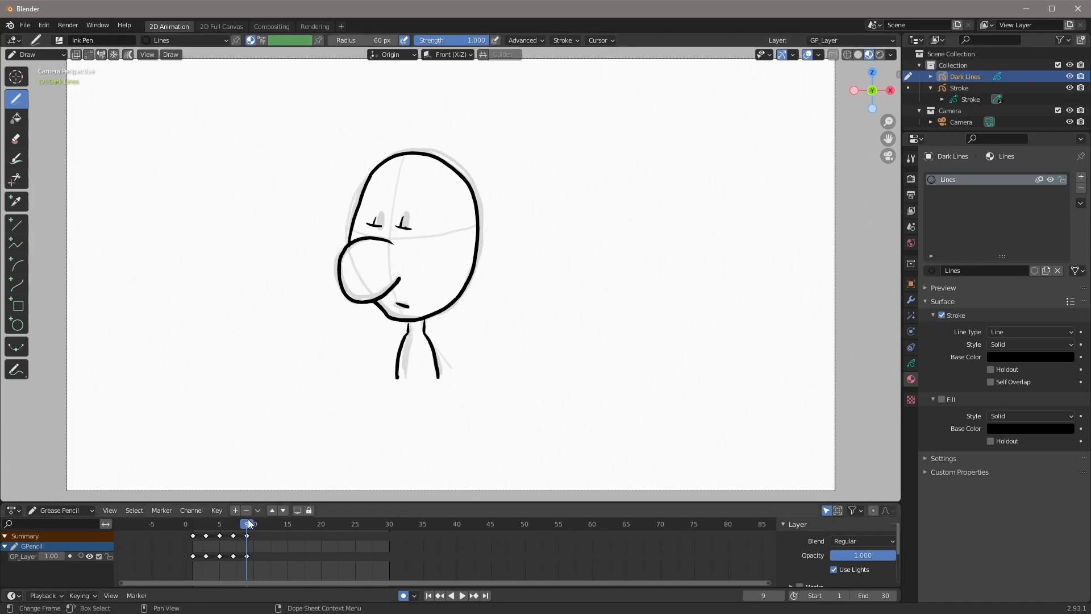
pyautogui.press('Right')
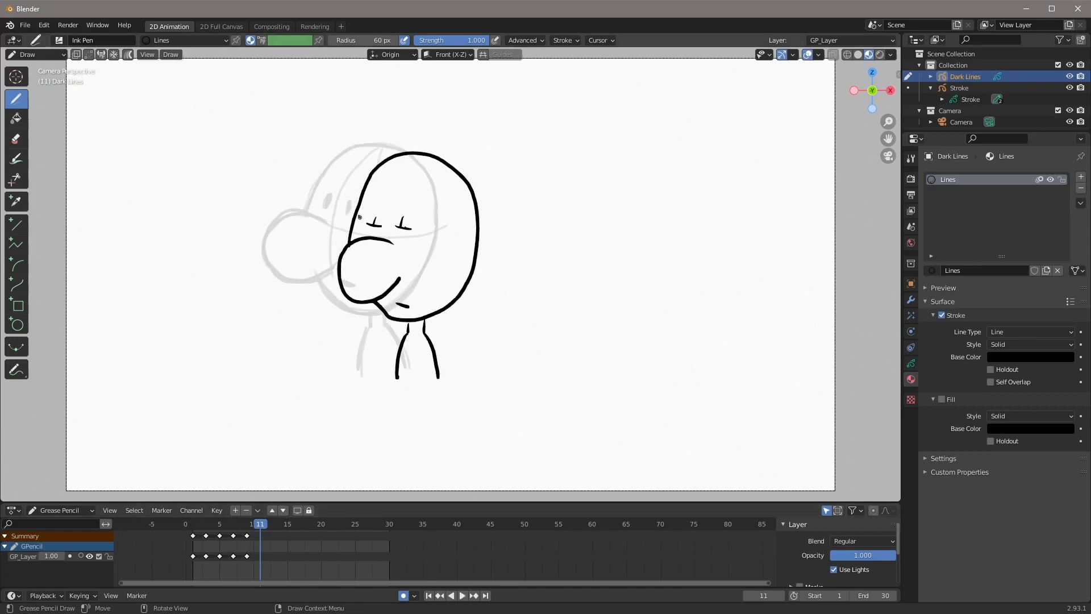
pyautogui.moveTo(305, 214)
pyautogui.mouseDown()
pyautogui.moveTo(326, 166)
pyautogui.moveTo(355, 146)
pyautogui.moveTo(386, 147)
pyautogui.moveTo(432, 193)
pyautogui.moveTo(423, 264)
pyautogui.moveTo(397, 303)
pyautogui.moveTo(367, 313)
pyautogui.moveTo(333, 305)
pyautogui.moveTo(316, 283)
pyautogui.mouseUp()
pyautogui.moveTo(326, 225)
pyautogui.mouseDown()
pyautogui.moveTo(291, 208)
pyautogui.moveTo(268, 246)
pyautogui.moveTo(287, 282)
pyautogui.moveTo(330, 278)
pyautogui.moveTo(341, 265)
pyautogui.mouseUp()
pyautogui.click(328, 201)
pyautogui.moveTo(350, 201); pyautogui.dragTo(349, 209)
pyautogui.moveTo(343, 282)
pyautogui.mouseDown()
pyautogui.moveTo(370, 329)
pyautogui.moveTo(386, 328)
pyautogui.moveTo(359, 366)
pyautogui.mouseUp()
pyautogui.moveTo(385, 325); pyautogui.dragTo(405, 367)
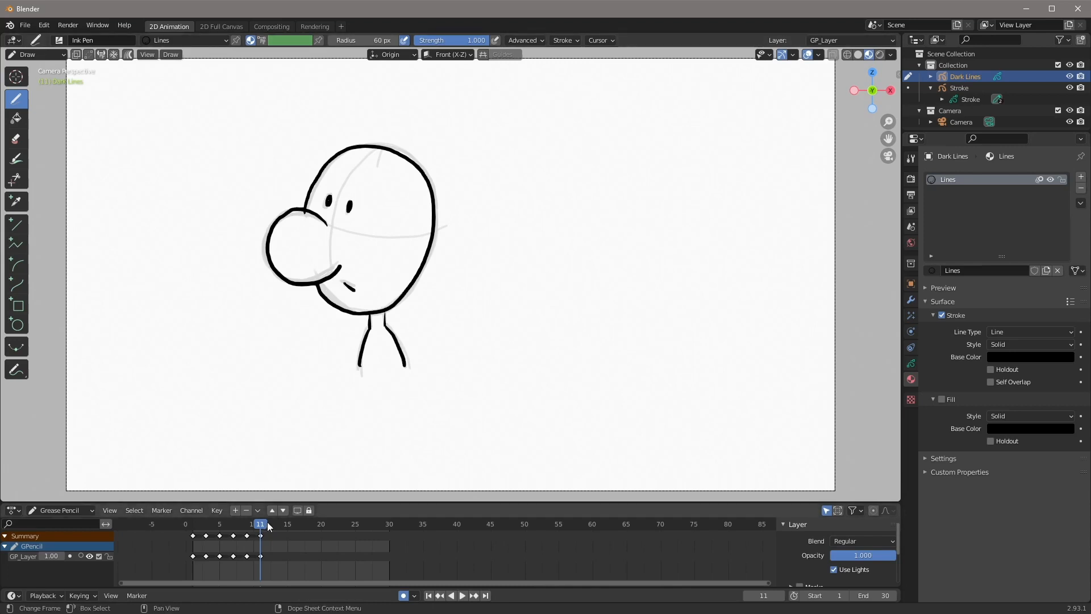
# Step: Compare frames 11 and 13, and ink the frame 13 head, nose, eyes, mouth, neck and shoulders over the rough sketch
pyautogui.press('space')
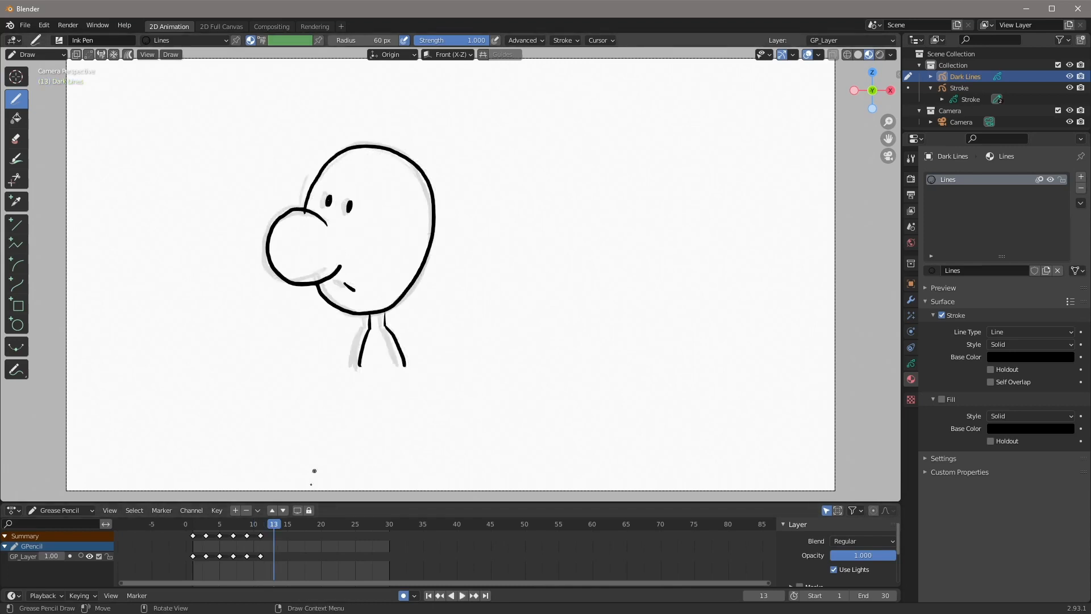
pyautogui.press('space')
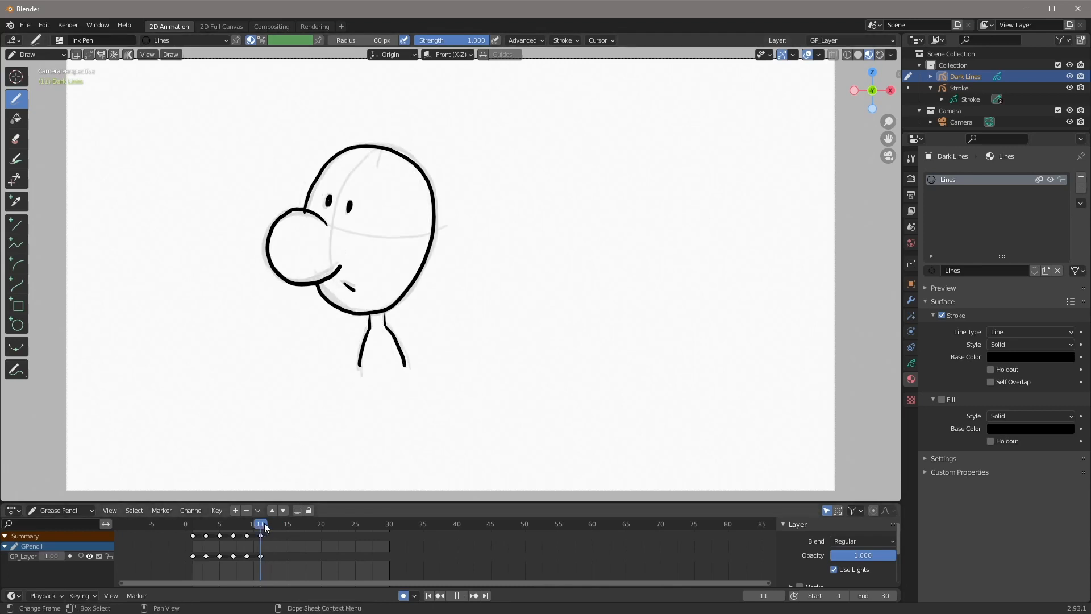
pyautogui.press('space')
pyautogui.moveTo(304, 212)
pyautogui.mouseDown()
pyautogui.moveTo(332, 158)
pyautogui.moveTo(355, 144)
pyautogui.moveTo(381, 144)
pyautogui.moveTo(429, 197)
pyautogui.moveTo(426, 252)
pyautogui.moveTo(389, 305)
pyautogui.moveTo(341, 307)
pyautogui.moveTo(315, 287)
pyautogui.mouseUp()
pyautogui.moveTo(325, 219)
pyautogui.mouseDown()
pyautogui.moveTo(289, 208)
pyautogui.moveTo(264, 226)
pyautogui.moveTo(259, 263)
pyautogui.moveTo(284, 287)
pyautogui.moveTo(326, 269)
pyautogui.mouseUp()
pyautogui.moveTo(322, 194); pyautogui.dragTo(342, 213)
pyautogui.moveTo(335, 283)
pyautogui.mouseDown()
pyautogui.moveTo(360, 327)
pyautogui.moveTo(379, 327)
pyautogui.moveTo(350, 365)
pyautogui.mouseUp()
pyautogui.moveTo(379, 328); pyautogui.dragTo(391, 368)
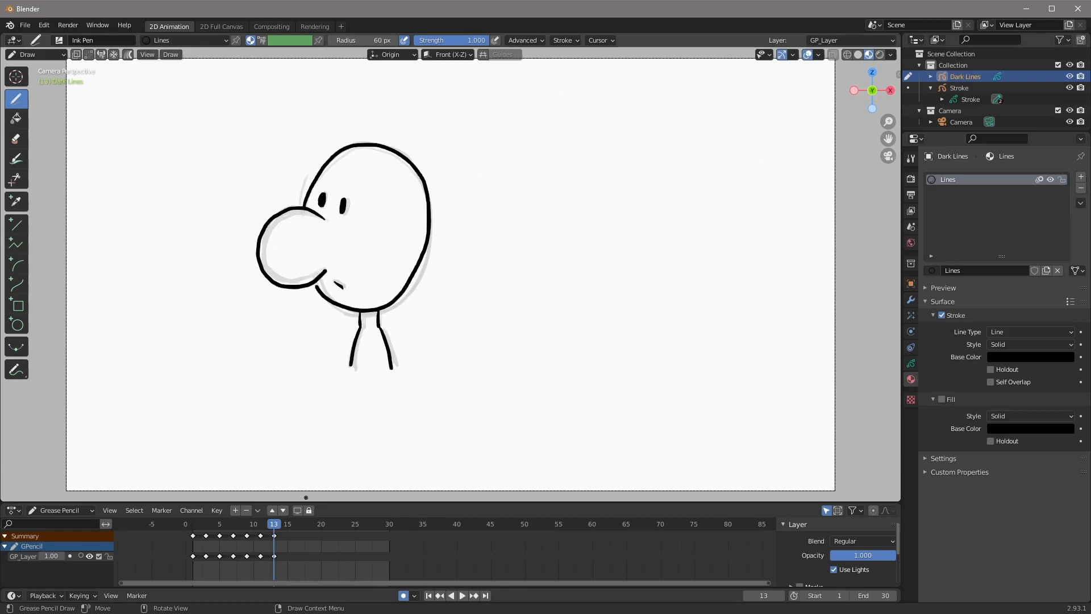
# Step: Ink the frame 15 pose over the rough sketch, redrawing the chin line: head, eyes, nose, neck, shoulders and mouth
pyautogui.moveTo(274, 520); pyautogui.dragTo(286, 526)
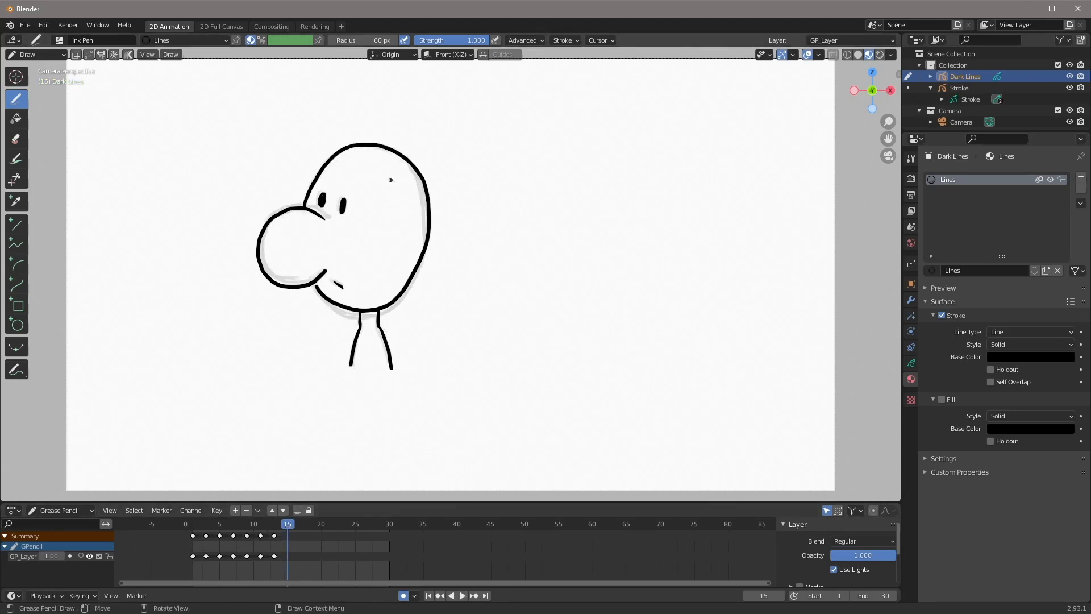
pyautogui.moveTo(421, 197)
pyautogui.mouseDown()
pyautogui.moveTo(407, 163)
pyautogui.moveTo(387, 149)
pyautogui.moveTo(315, 175)
pyautogui.moveTo(299, 205)
pyautogui.mouseUp()
pyautogui.moveTo(308, 283); pyautogui.dragTo(328, 316)
pyautogui.hotkey('ctrl', 'z')
pyautogui.moveTo(309, 279)
pyautogui.mouseDown()
pyautogui.moveTo(348, 320)
pyautogui.moveTo(402, 300)
pyautogui.moveTo(419, 265)
pyautogui.moveTo(421, 197)
pyautogui.mouseUp()
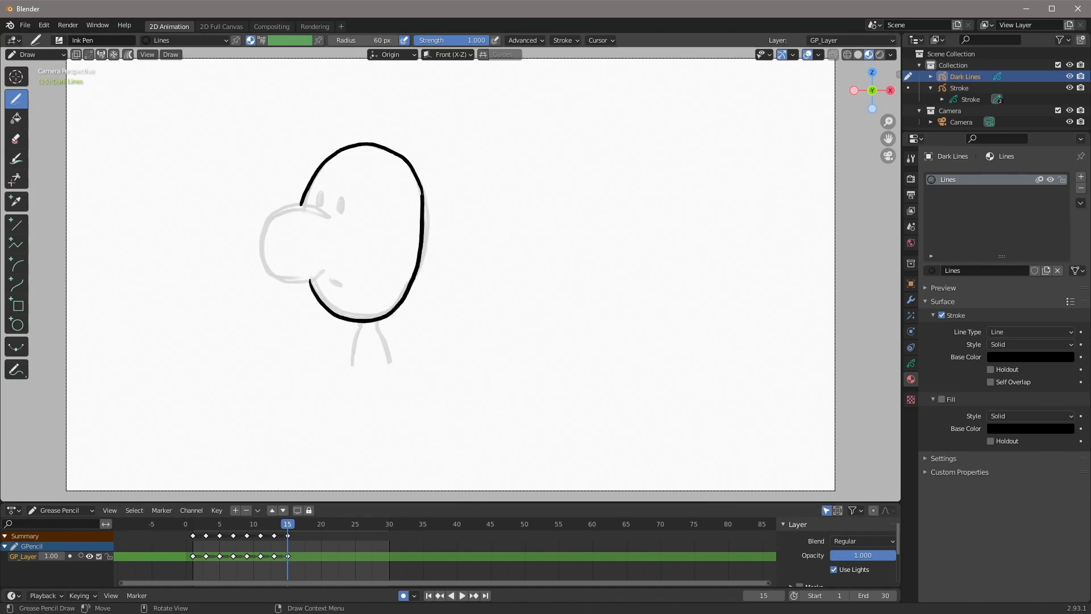
pyautogui.moveTo(319, 192)
pyautogui.mouseDown()
pyautogui.moveTo(337, 209)
pyautogui.moveTo(292, 202)
pyautogui.moveTo(274, 212)
pyautogui.moveTo(257, 264)
pyautogui.moveTo(304, 286)
pyautogui.moveTo(325, 271)
pyautogui.mouseUp()
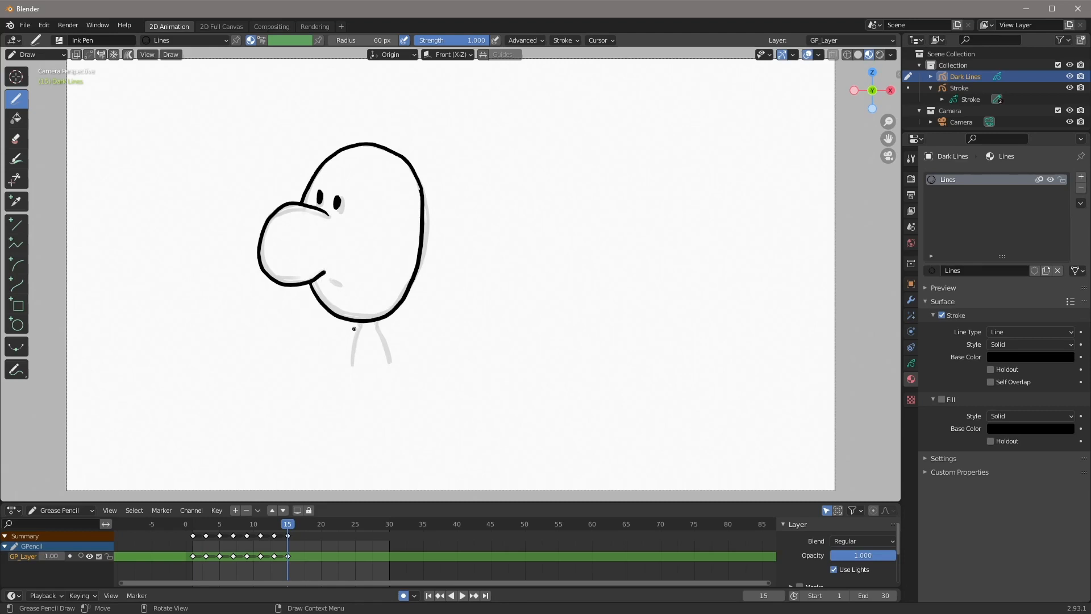
pyautogui.moveTo(357, 322)
pyautogui.mouseDown()
pyautogui.moveTo(356, 336)
pyautogui.moveTo(372, 332)
pyautogui.moveTo(348, 364)
pyautogui.moveTo(380, 348)
pyautogui.moveTo(384, 367)
pyautogui.mouseUp()
pyautogui.moveTo(327, 279); pyautogui.dragTo(337, 286)
# Step: Copy the Dark Lines keyframe at frame 11 and paste it at frame 17 to reuse that inked pose
pyautogui.moveTo(288, 520); pyautogui.dragTo(304, 523)
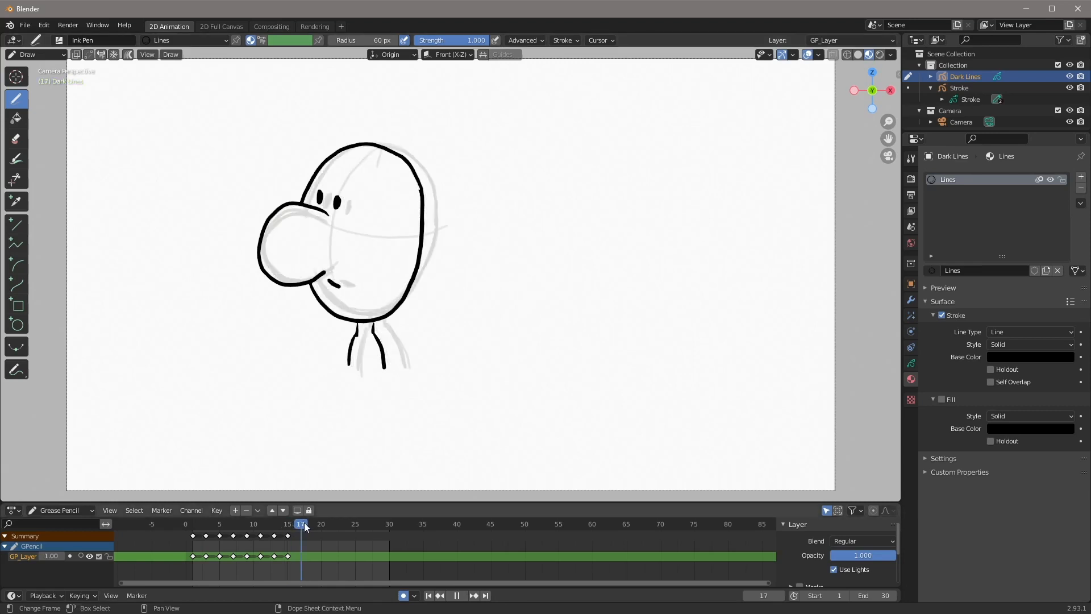
pyautogui.click(261, 536)
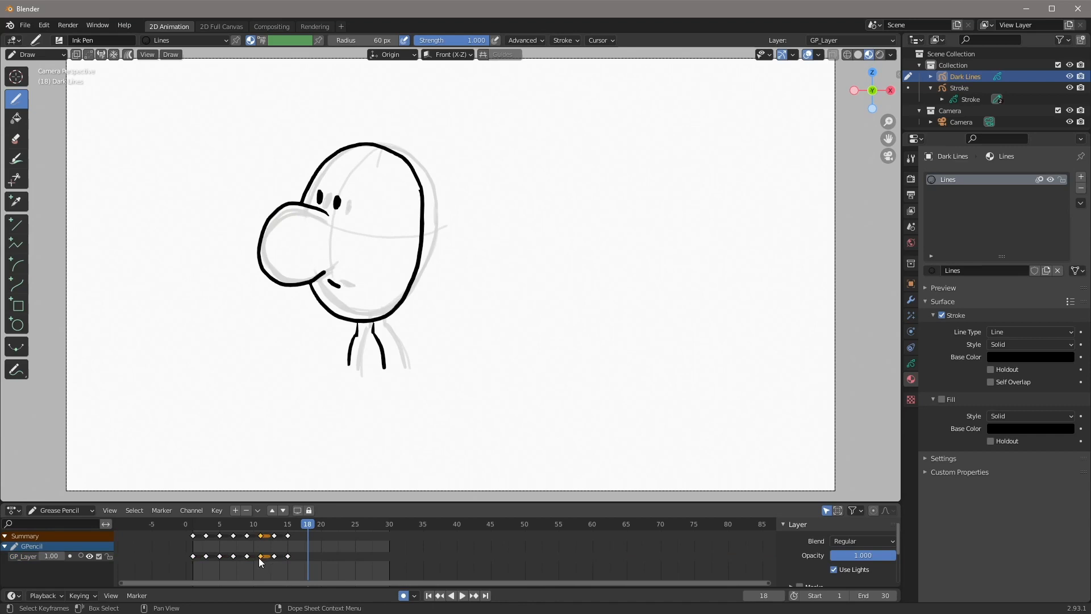
pyautogui.press('space')
pyautogui.moveTo(300, 527)
pyautogui.mouseDown()
pyautogui.moveTo(286, 524)
pyautogui.moveTo(305, 528)
pyautogui.mouseUp()
pyautogui.moveTo(297, 524)
pyautogui.mouseDown()
pyautogui.moveTo(287, 524)
pyautogui.moveTo(299, 527)
pyautogui.mouseUp()
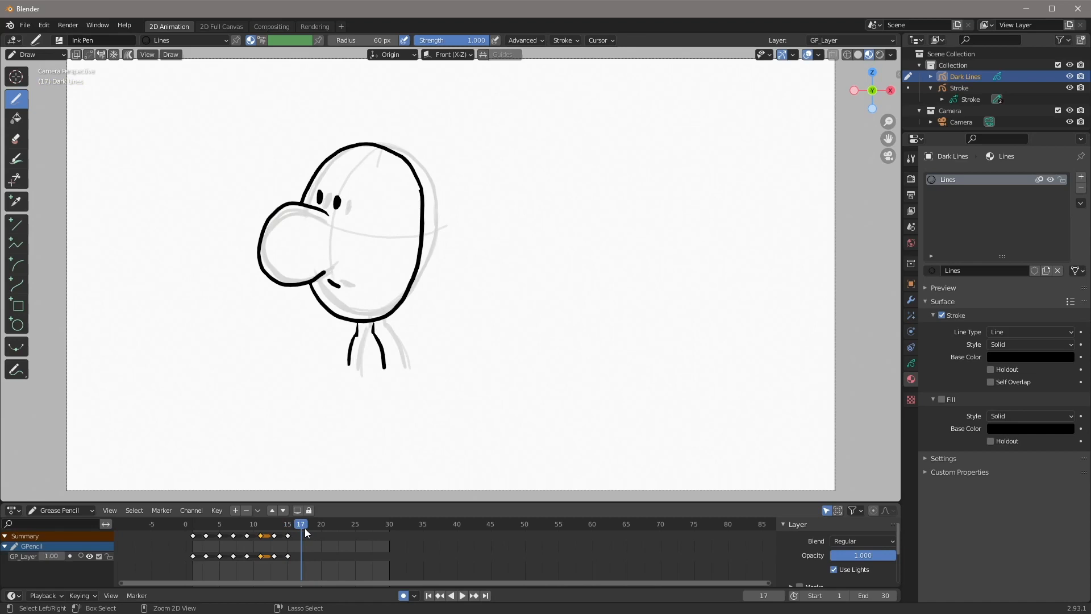
pyautogui.click(261, 556)
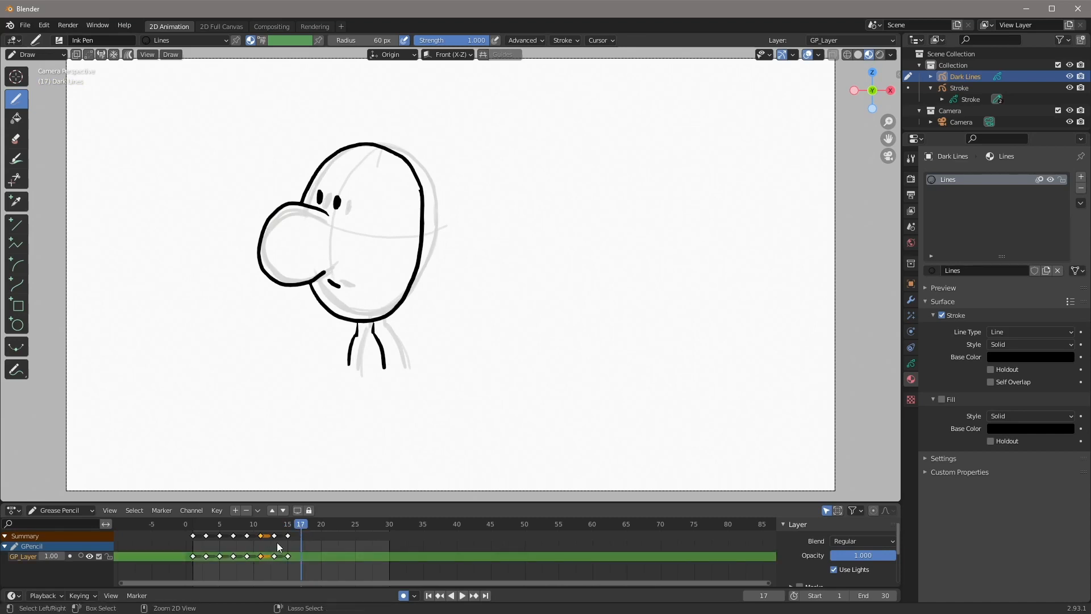
pyautogui.hotkey('ctrl', 'v')
pyautogui.press('space')
pyautogui.click(302, 556)
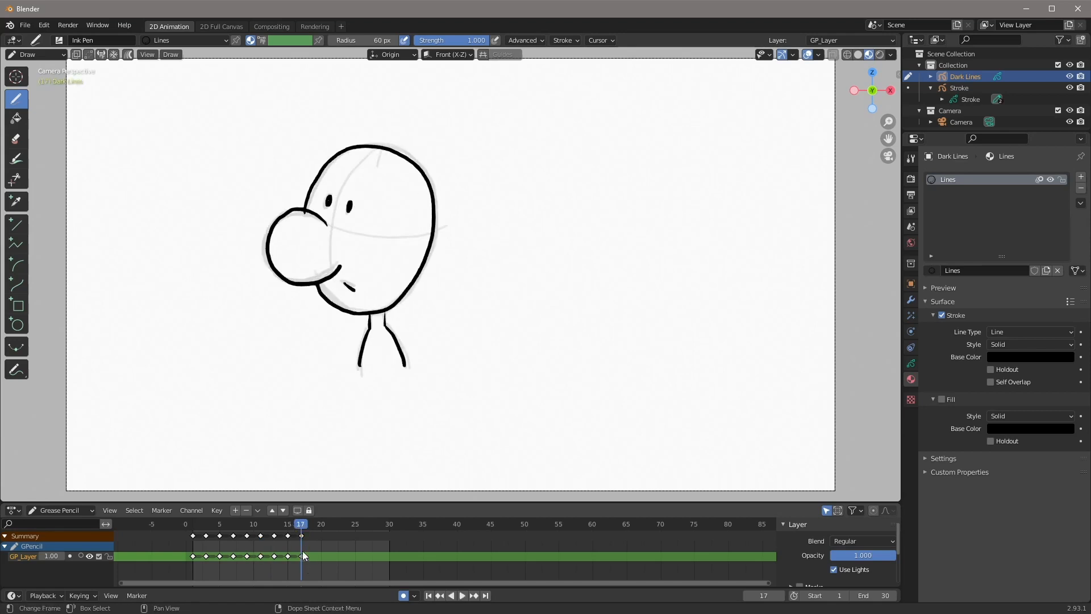
# Step: Hide the rough Stroke object and play the inked animation from frame 1
pyautogui.moveTo(299, 524); pyautogui.dragTo(198, 531)
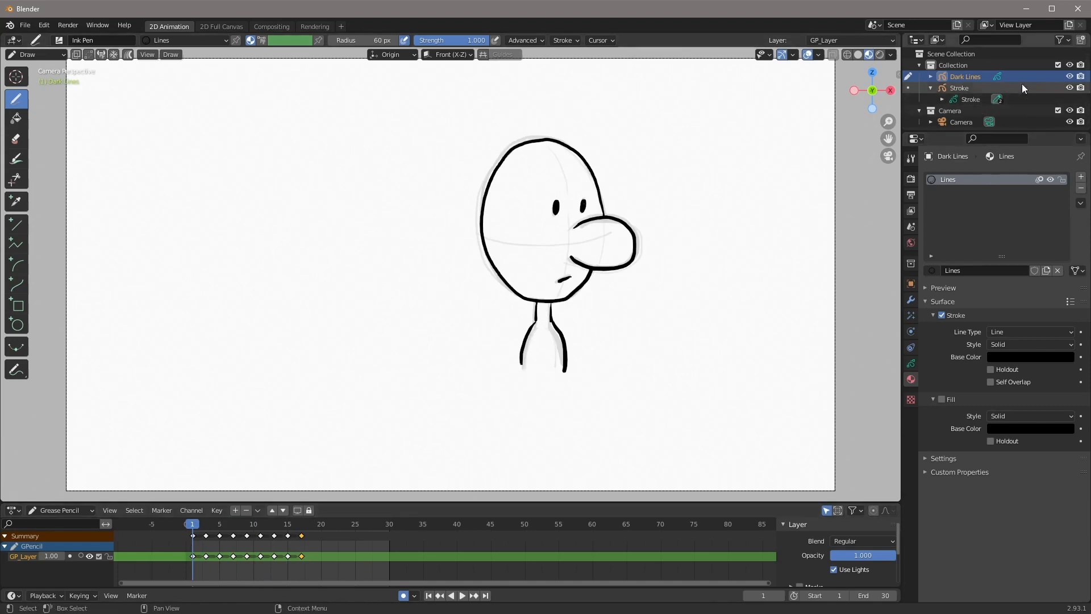
pyautogui.click(1070, 88)
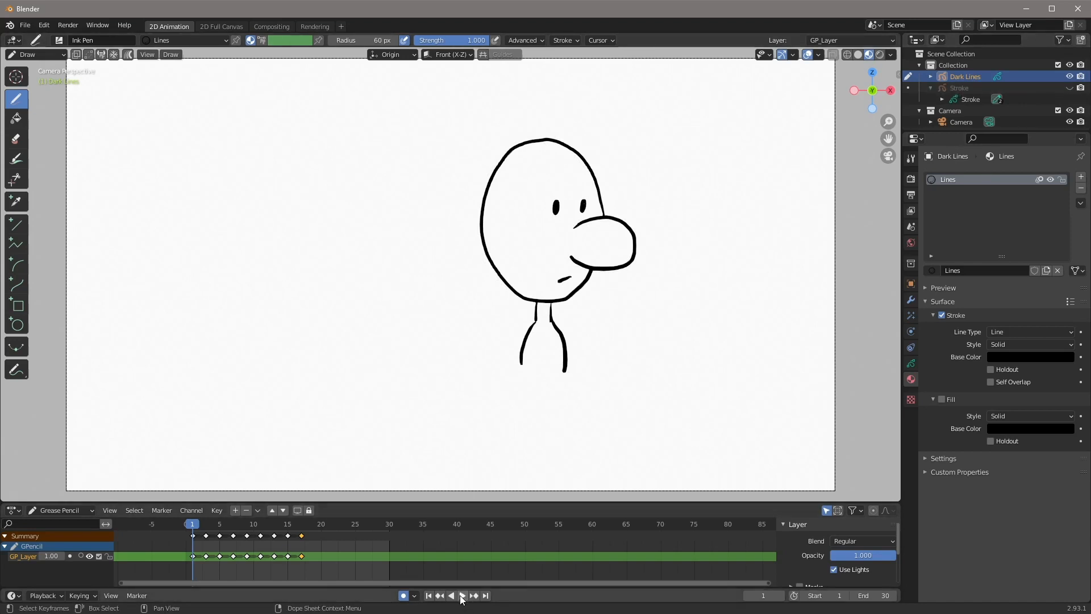
pyautogui.click(462, 595)
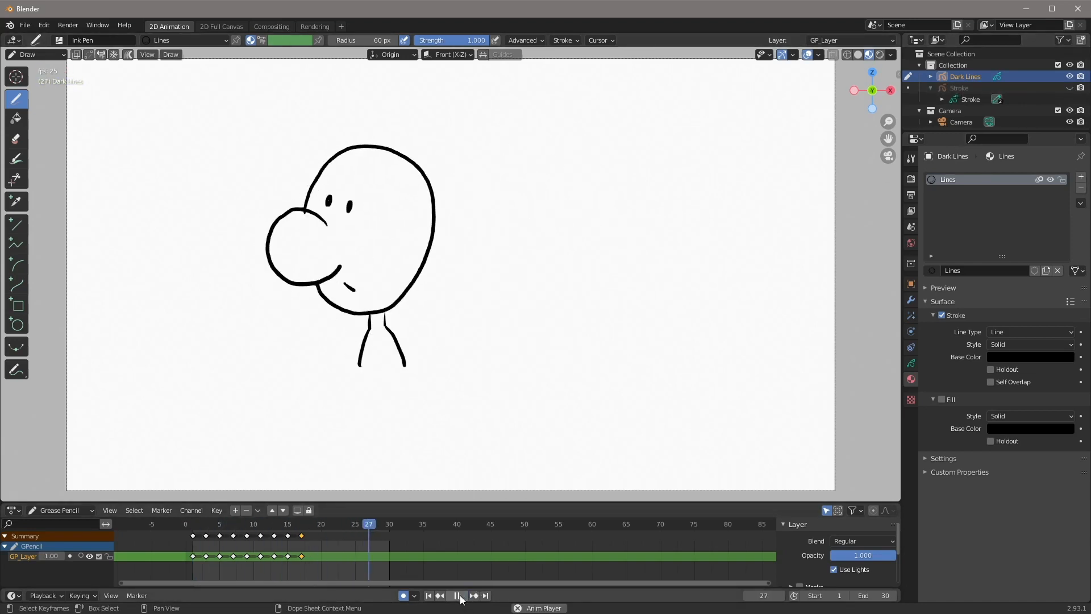